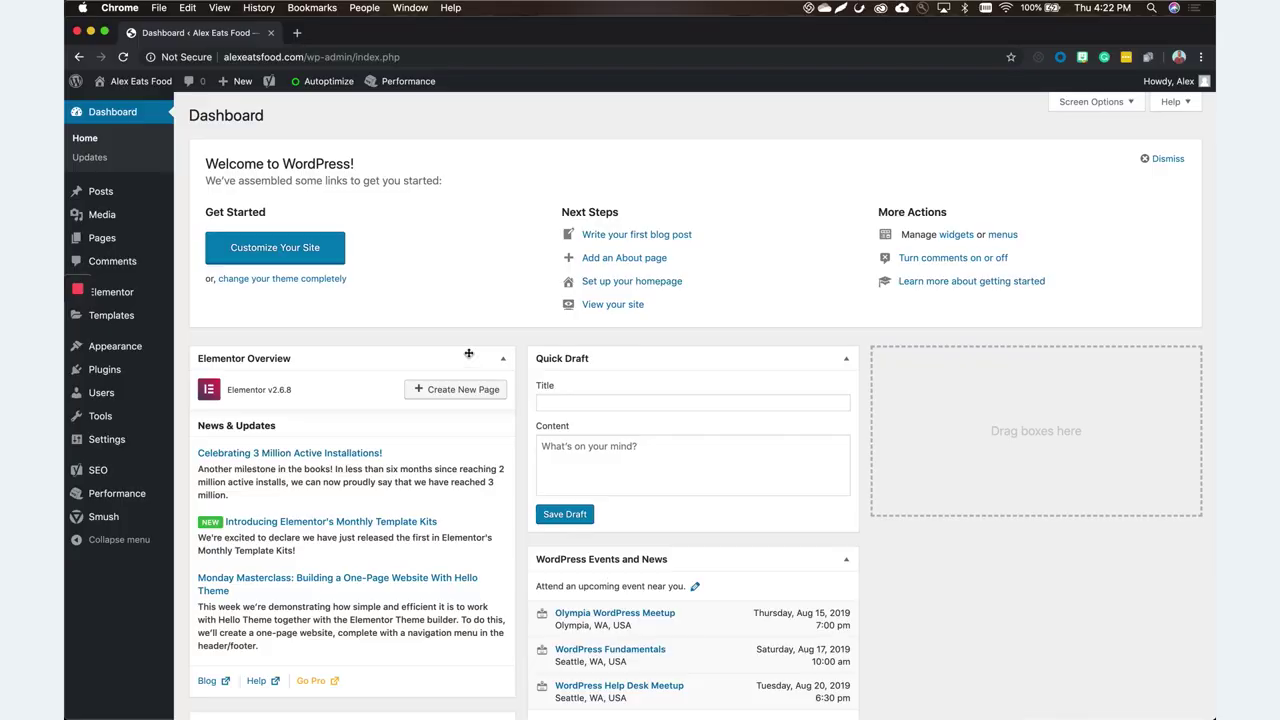
# - Open the Posts list and start a blank new post
pyautogui.moveTo(136, 200)
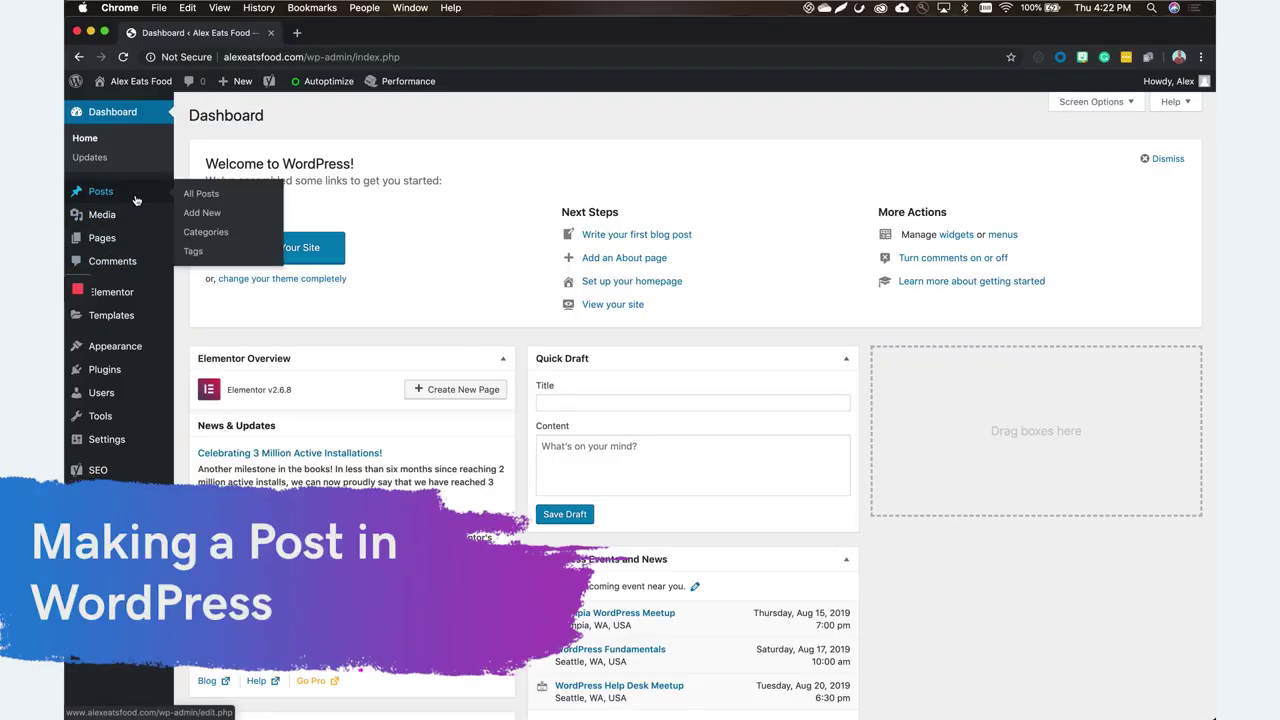
pyautogui.click(136, 200)
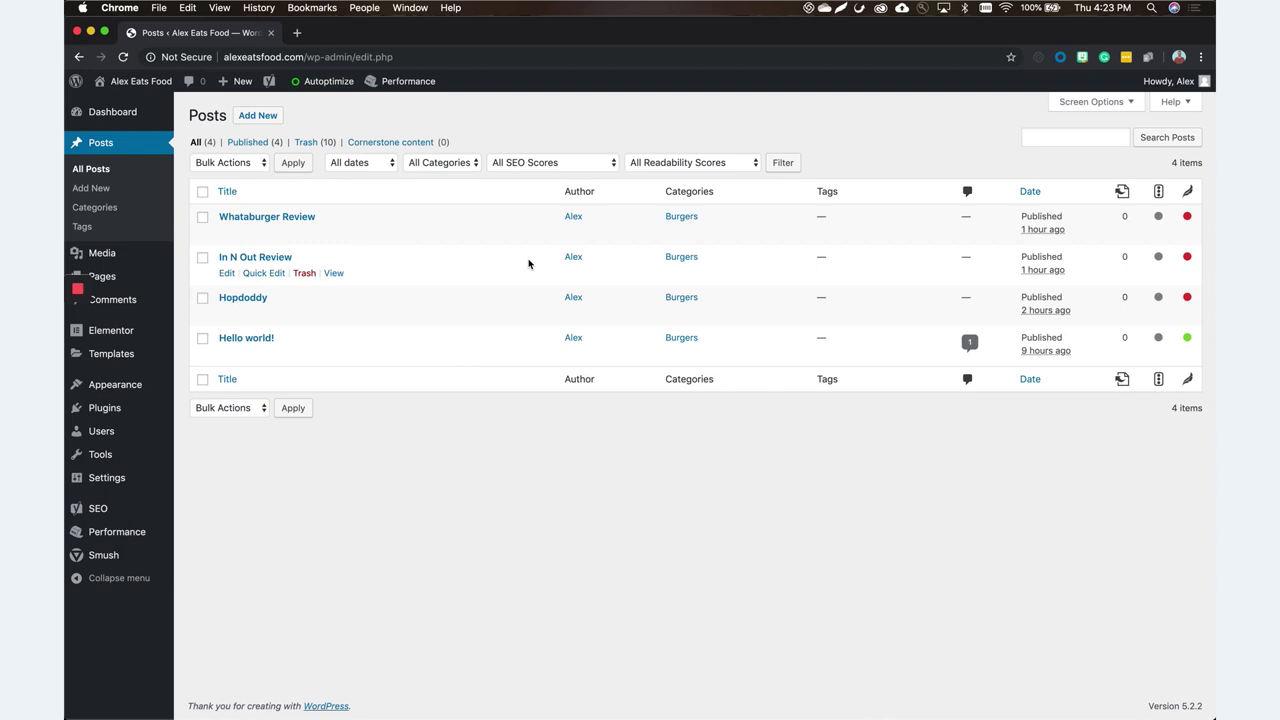
pyautogui.click(264, 120)
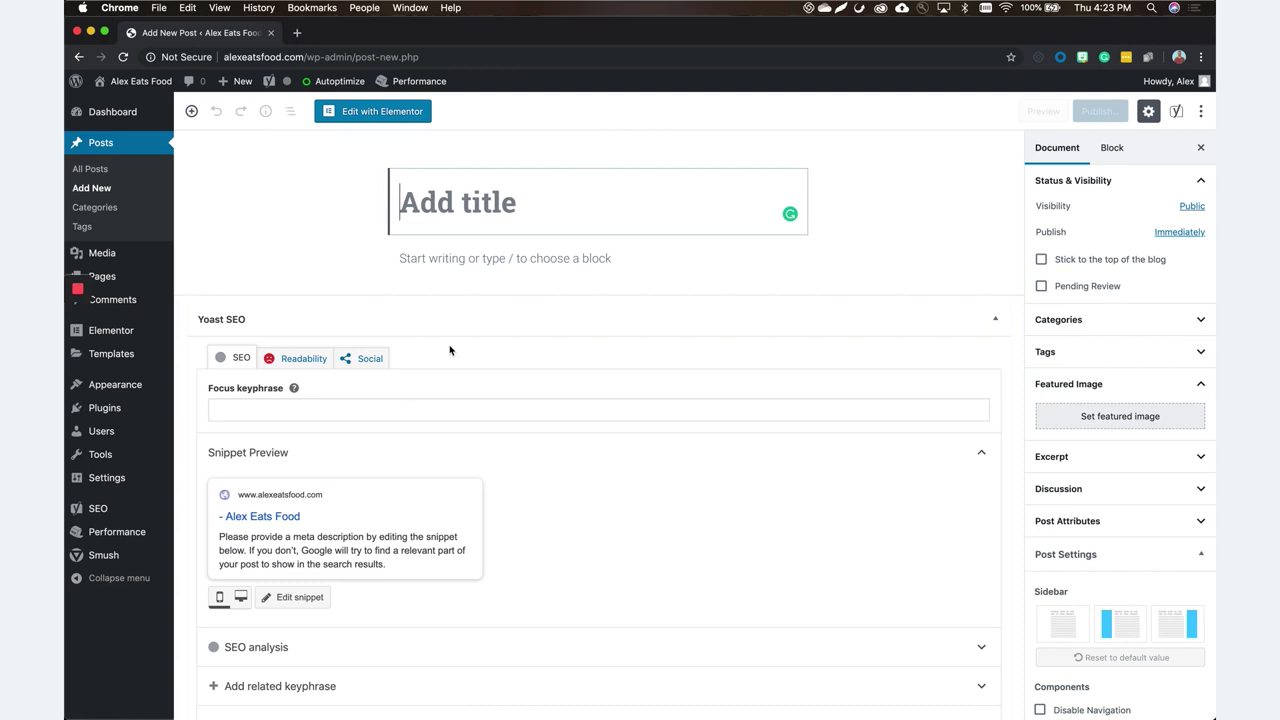
# - Enter the title 'Title of the blog' and browse the available block types
pyautogui.write('Title of th')
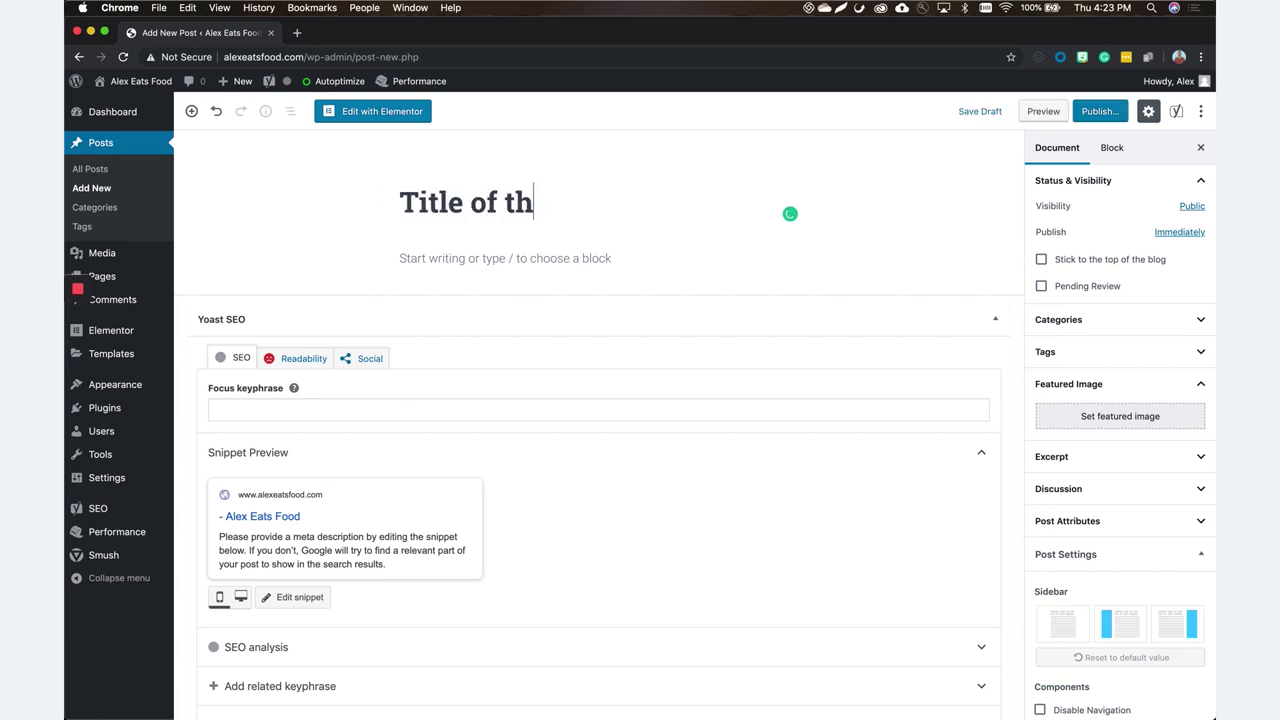
pyautogui.write('e blog')
pyautogui.click(457, 256)
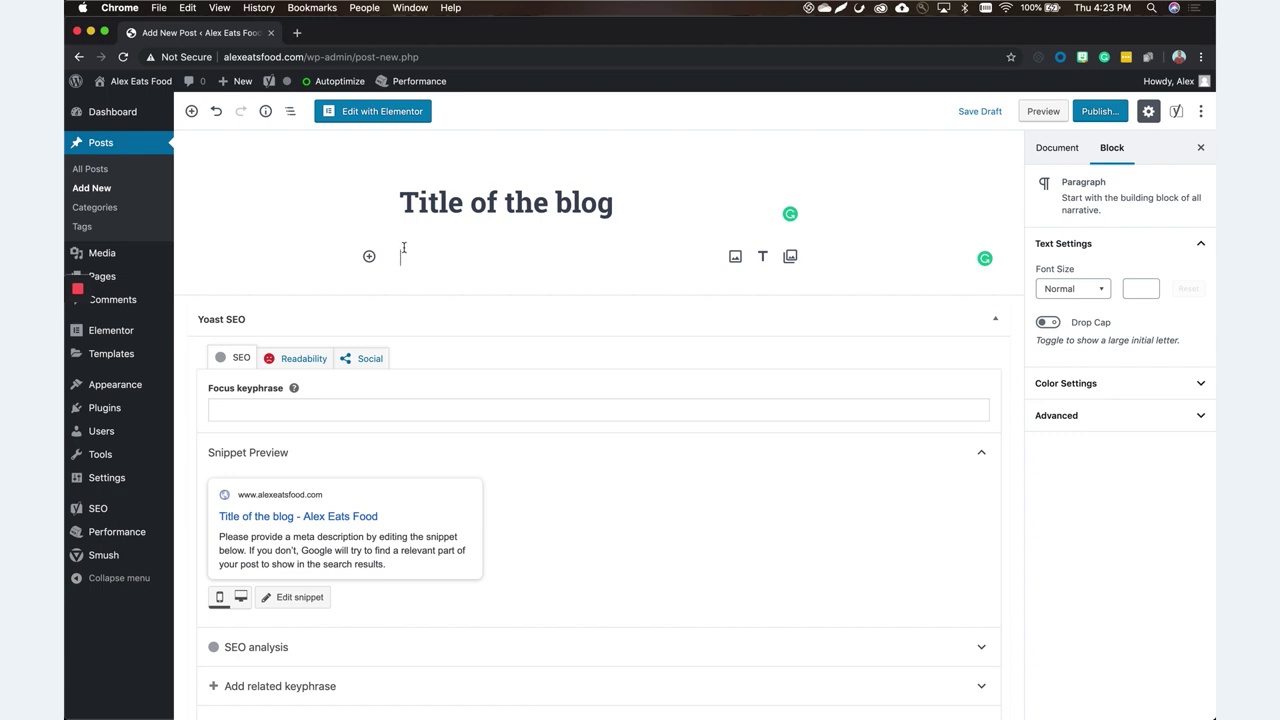
pyautogui.click(369, 258)
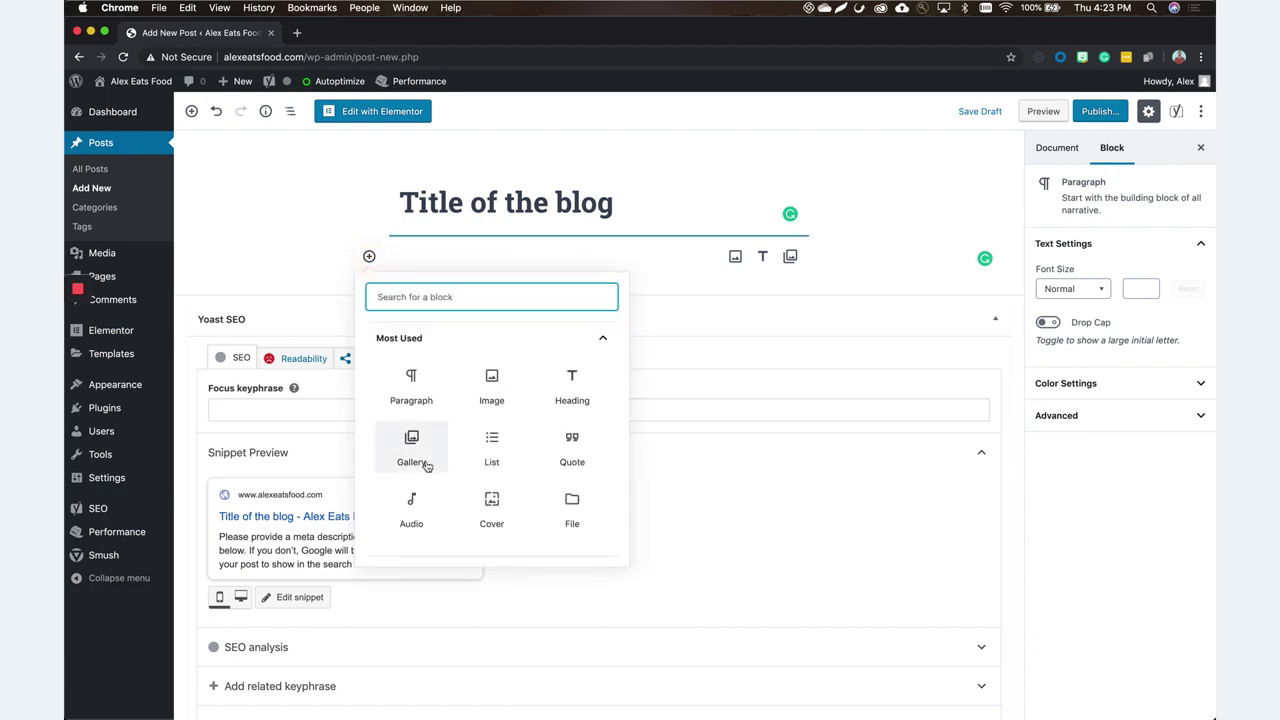
pyautogui.scroll(-3, 425, 450)
pyautogui.scroll(-2, 427, 466)
pyautogui.click(423, 260)
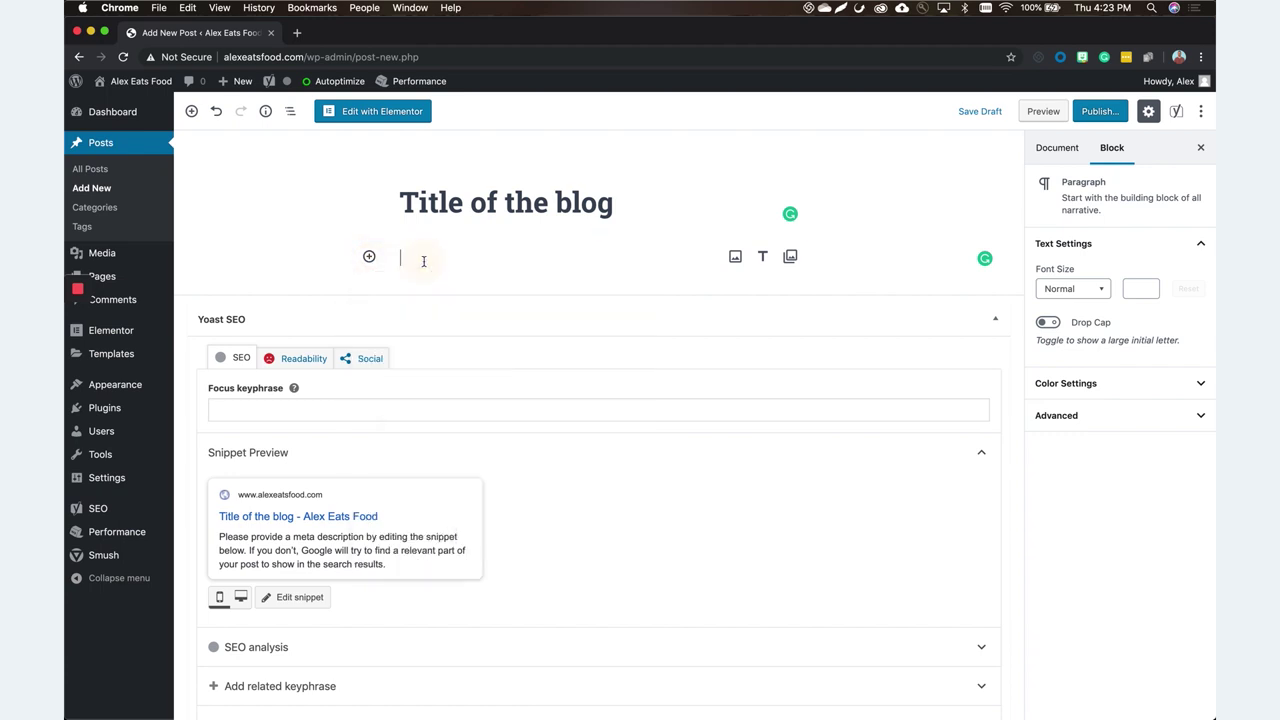
# - Try some test text and an Image block in the body, then remove them
pyautogui.write('dfahkdjasdkj')
pyautogui.press('BackSpace')
pyautogui.press('BackSpace')
pyautogui.press('BackSpace')
pyautogui.press('BackSpace')
pyautogui.press('BackSpace')
pyautogui.press('BackSpace')
pyautogui.press('BackSpace')
pyautogui.press('BackSpace')
pyautogui.press('BackSpace')
pyautogui.press('BackSpace')
pyautogui.press('BackSpace')
pyautogui.press('BackSpace')
pyautogui.write('/')
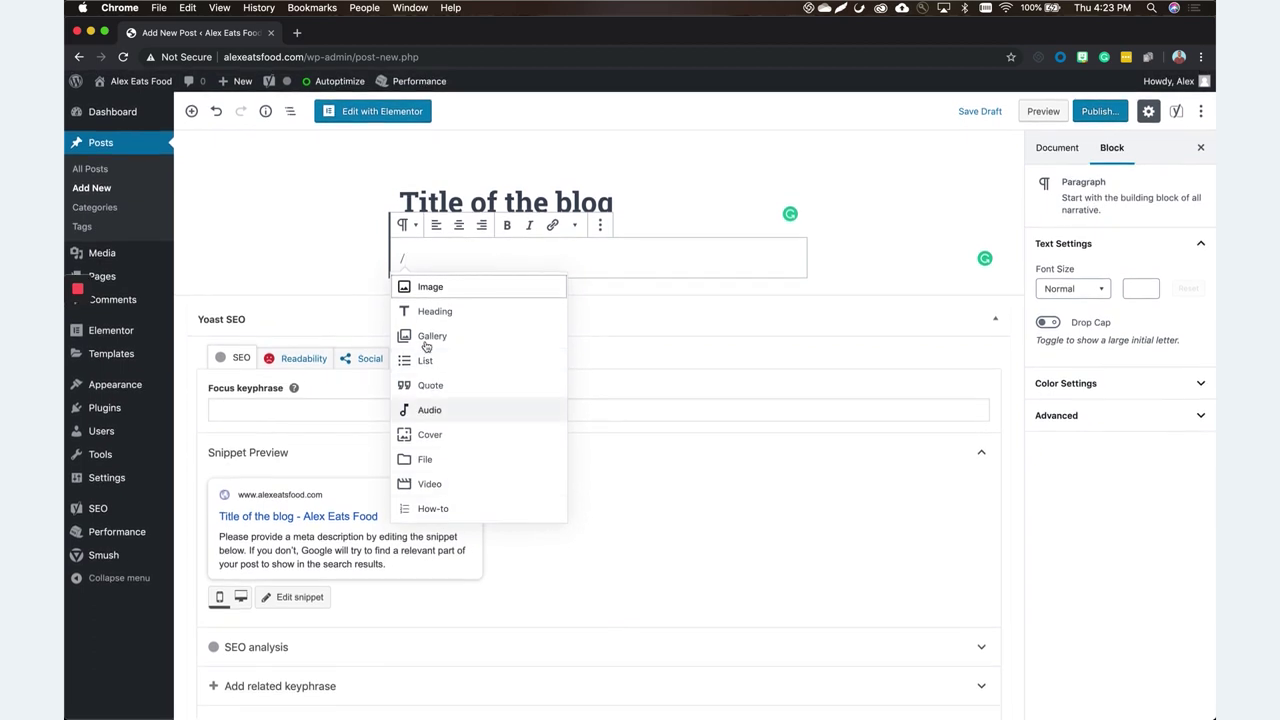
pyautogui.click(445, 289)
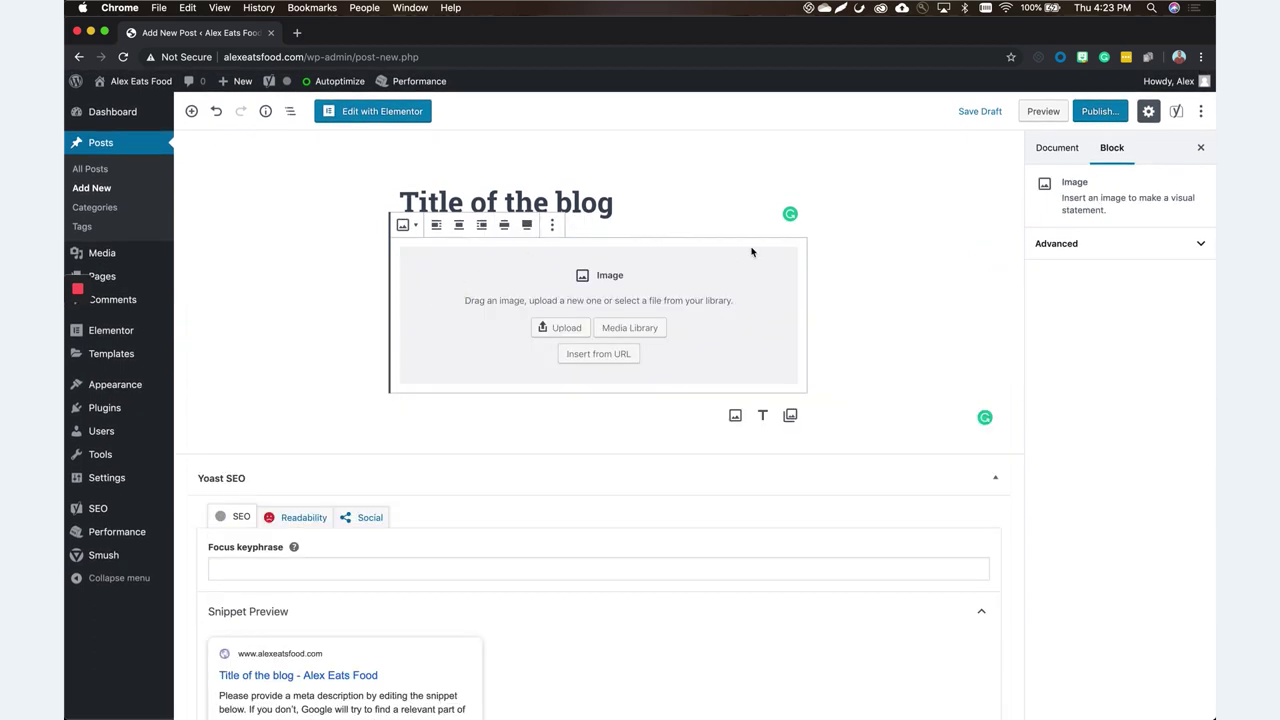
pyautogui.press('BackSpace')
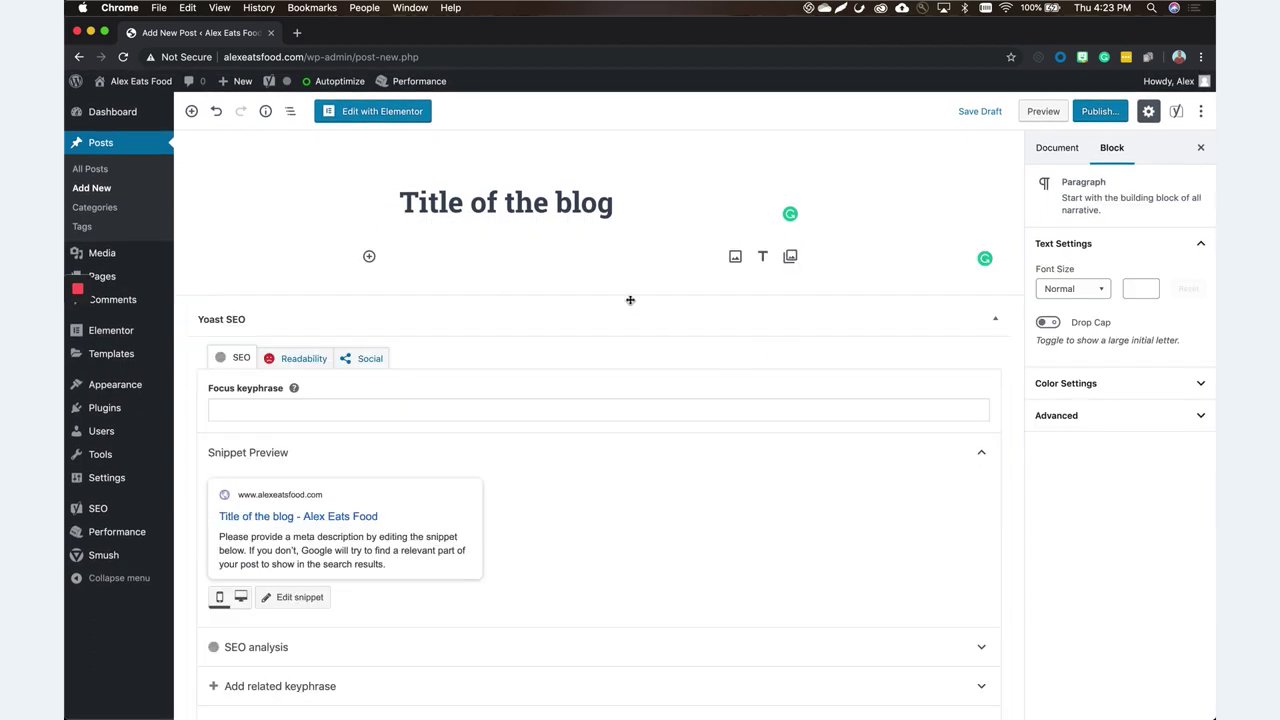
# - Write three short placeholder paragraphs in the post body
pyautogui.write('sdfdsa')
pyautogui.press('Return')
pyautogui.write('sdgfsdfagfd')
pyautogui.press('Return')
pyautogui.write('dfa')
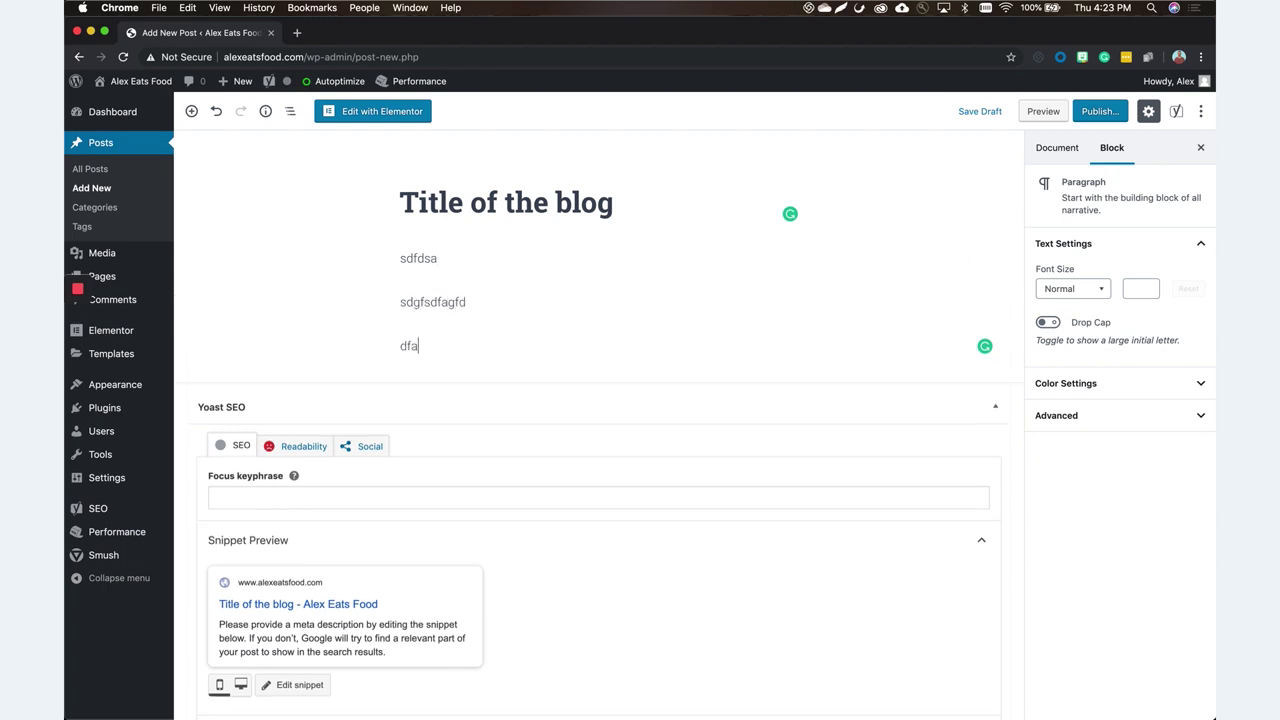
pyautogui.write('gfsgdfgf')
pyautogui.press('Return')
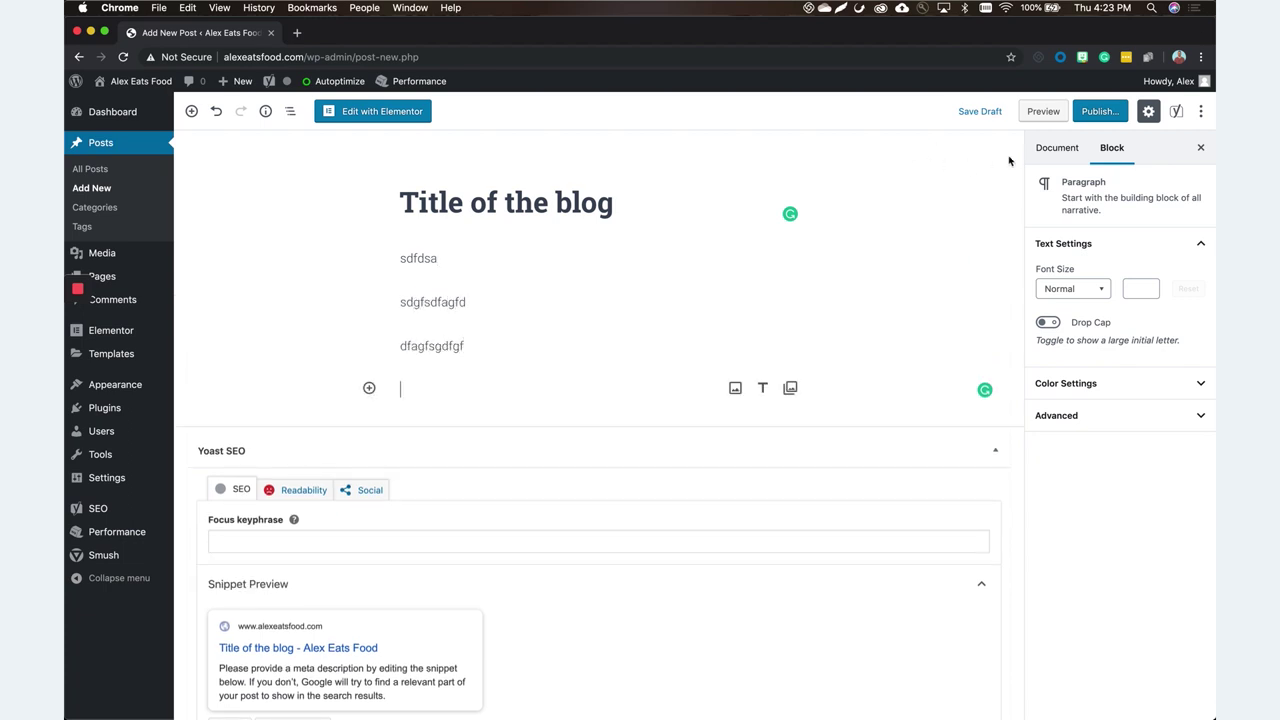
pyautogui.click(1031, 158)
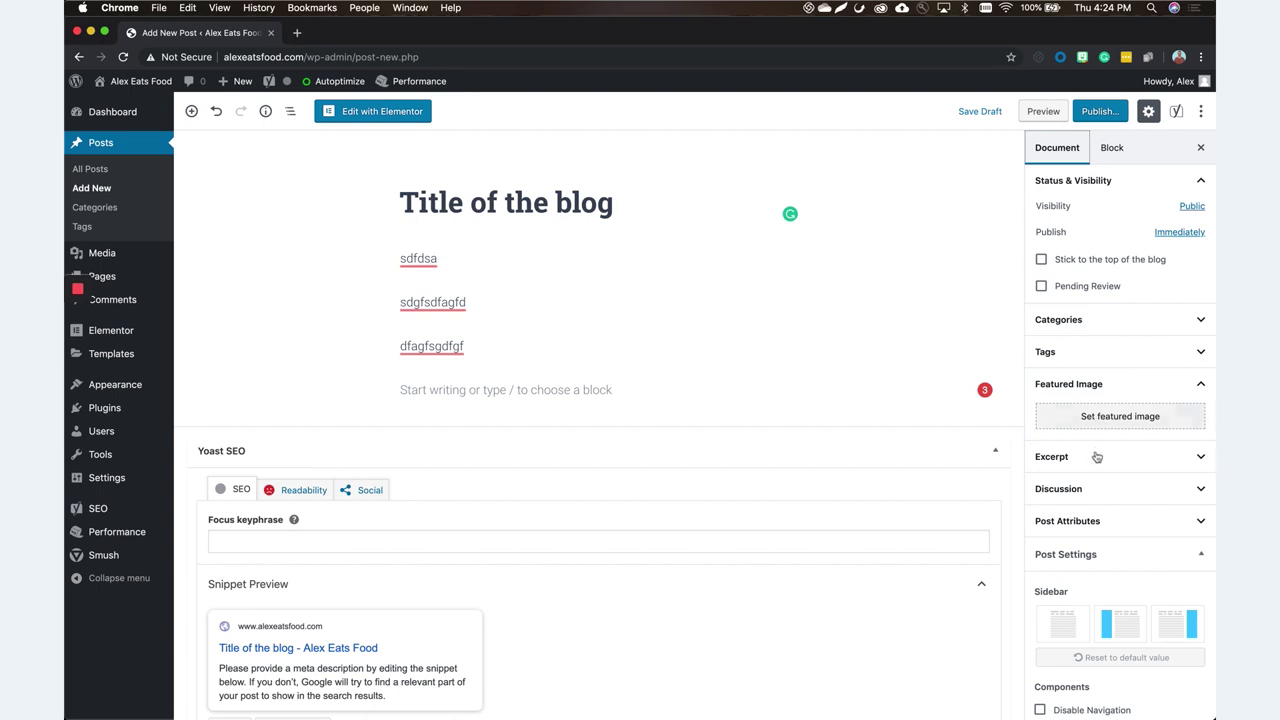
# - Expand Excerpt, Discussion and Post Attributes, keeping the Default template
pyautogui.click(1092, 456)
pyautogui.scroll(-3, 1081, 539)
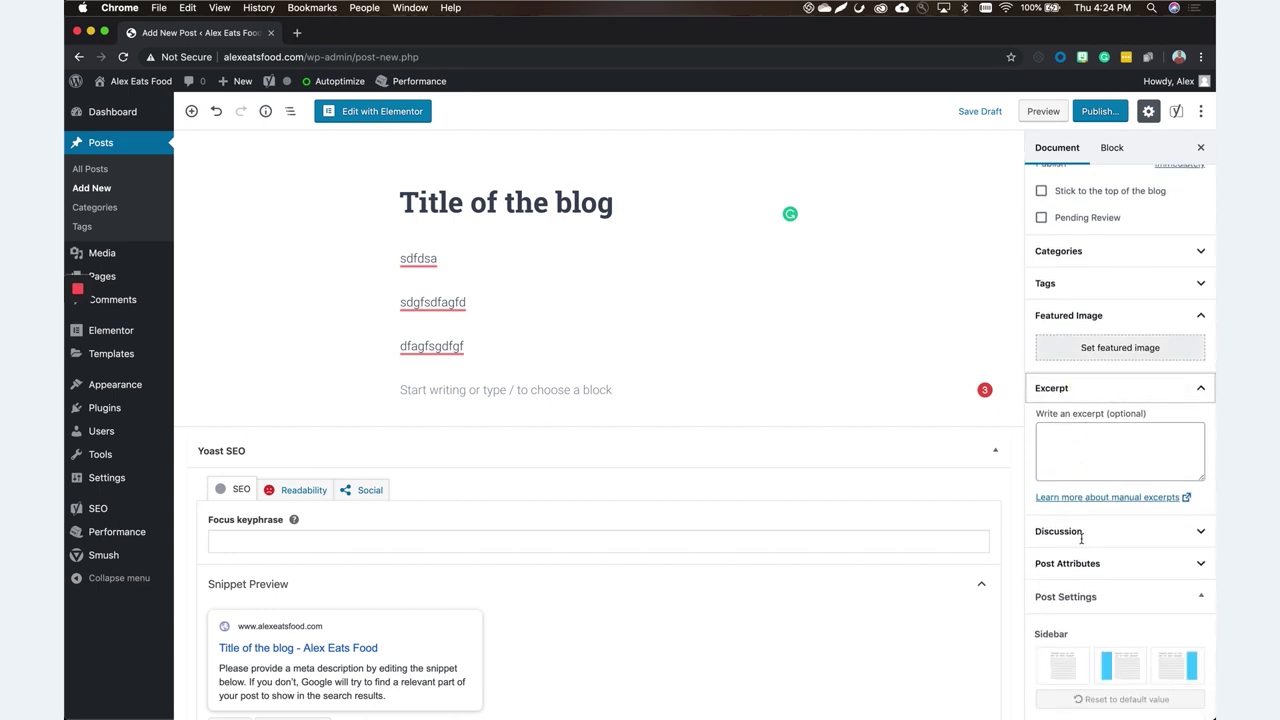
pyautogui.click(1145, 456)
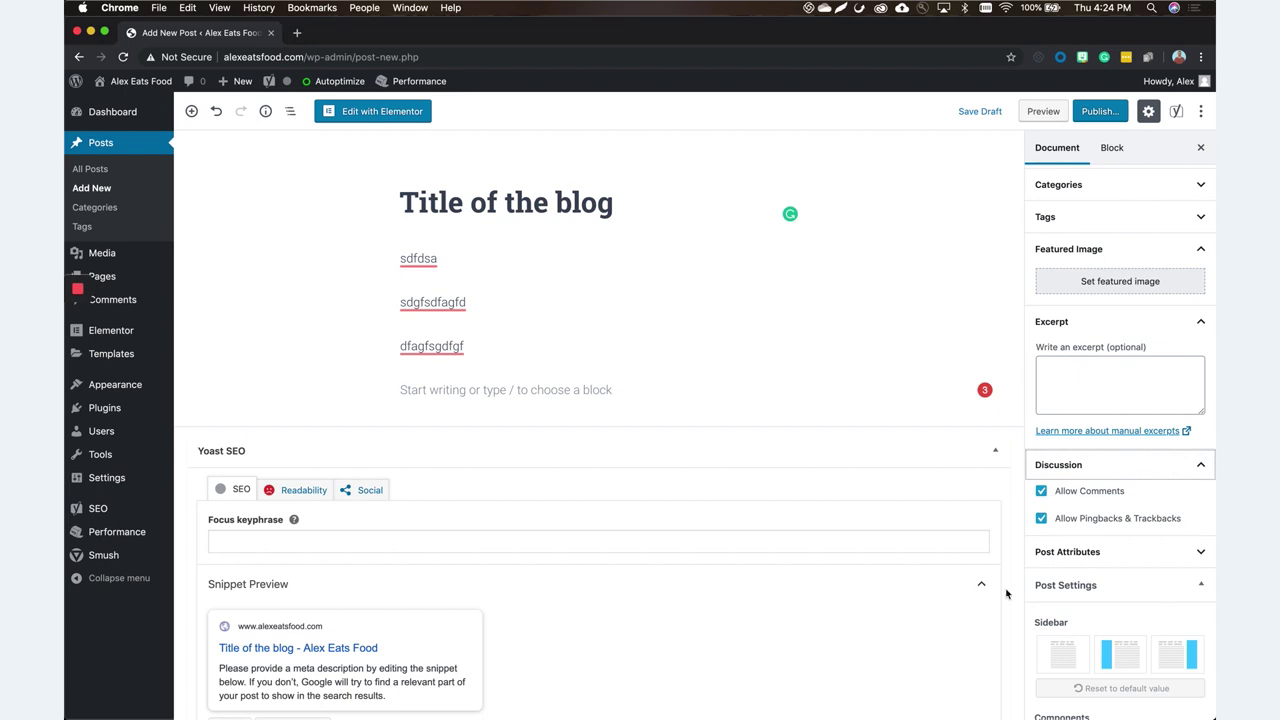
pyautogui.click(1095, 553)
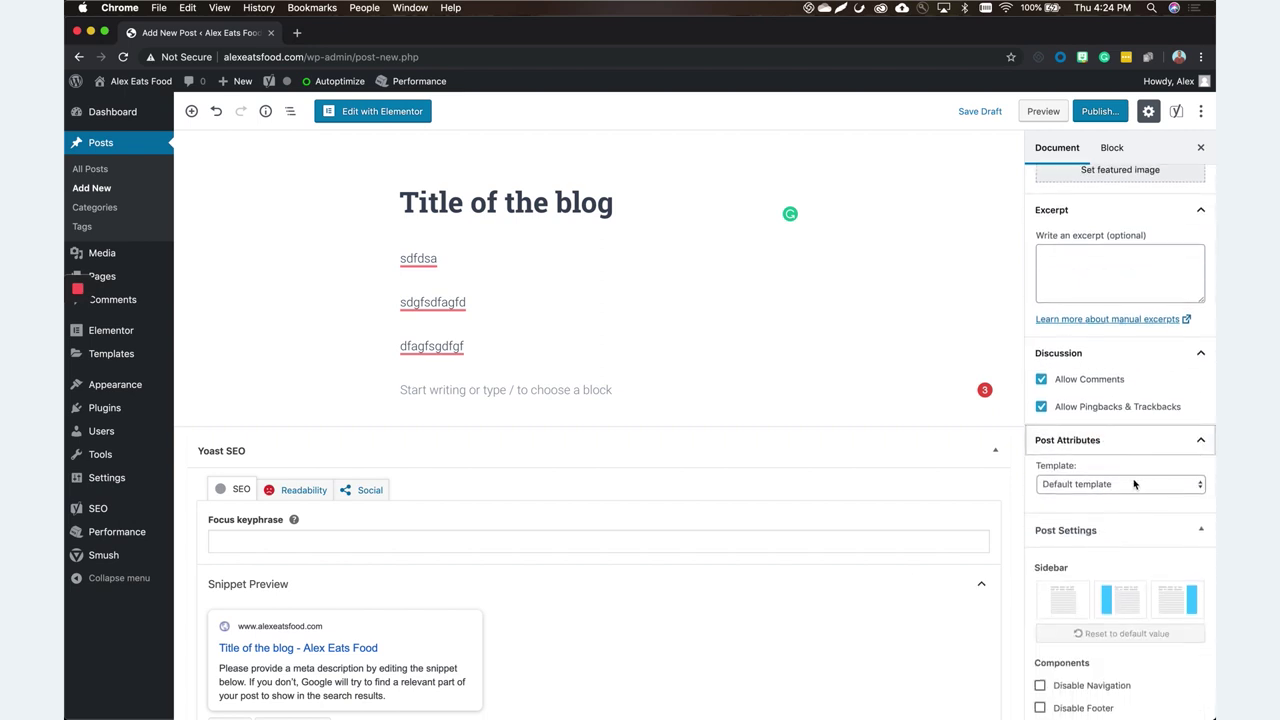
pyautogui.click(1134, 484)
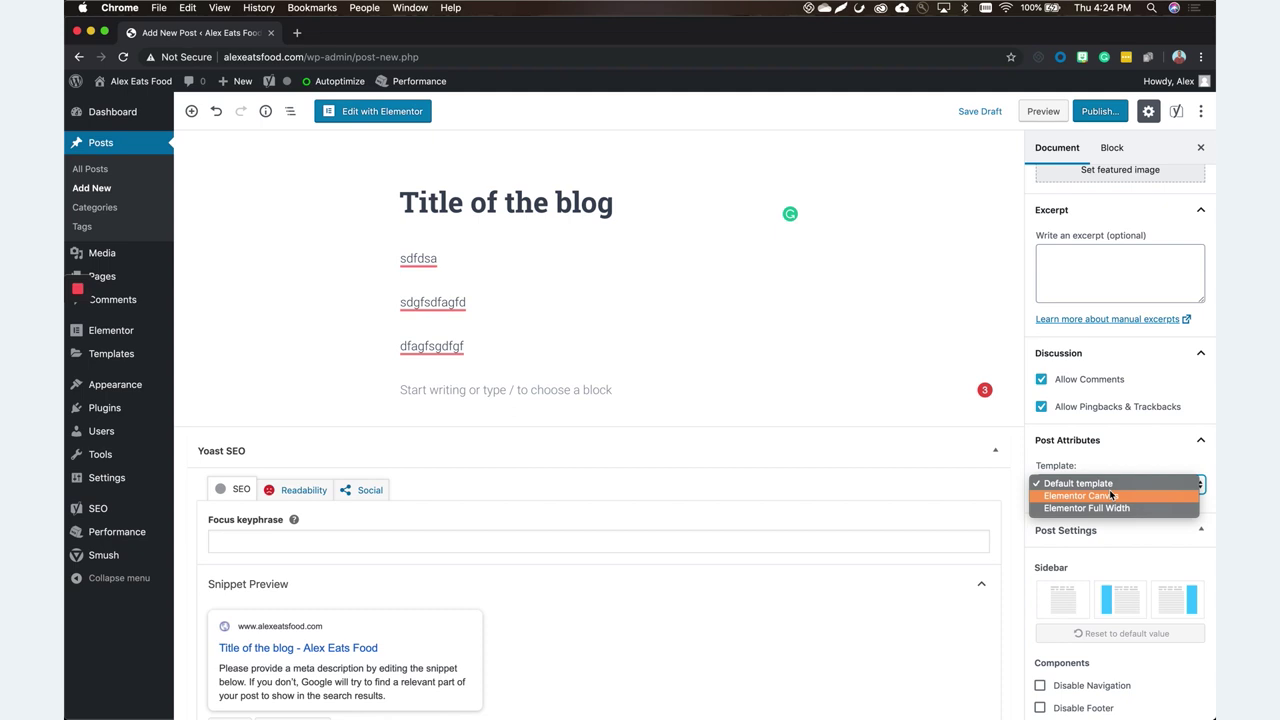
pyautogui.click(1083, 571)
# - Save the post as a draft through Preview
pyautogui.scroll(-1, 1083, 575)
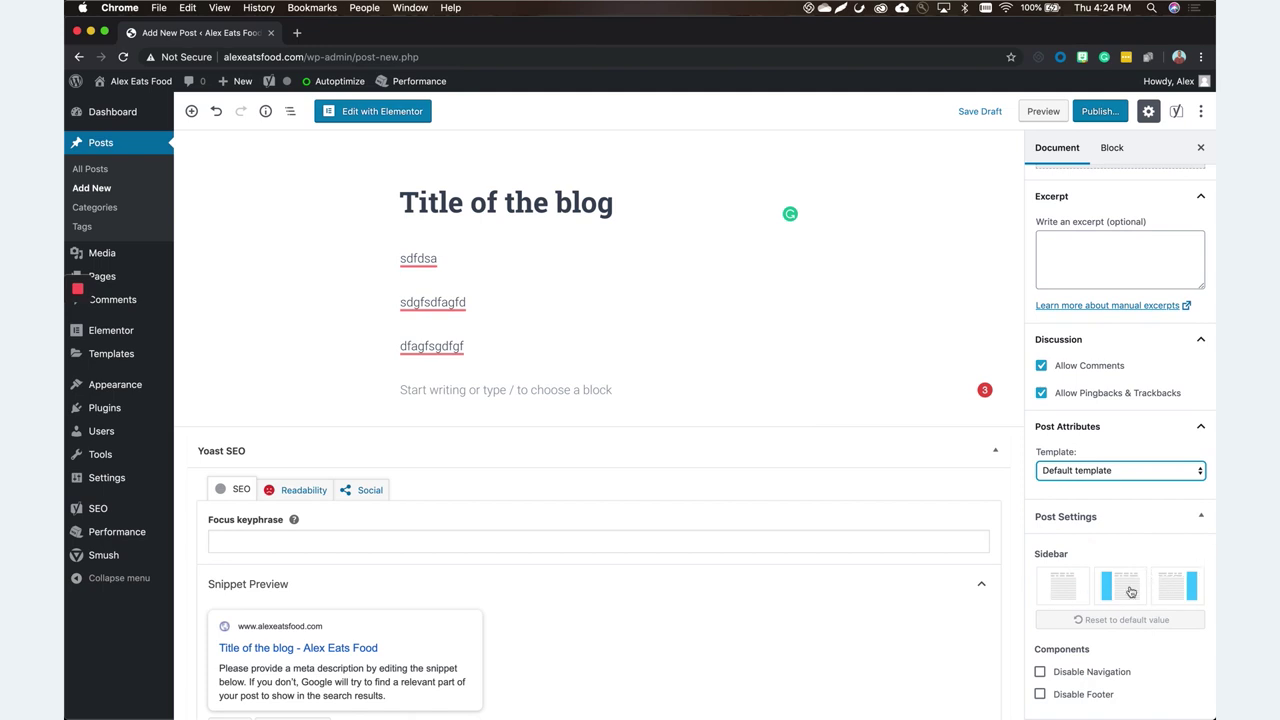
pyautogui.scroll(-3, 716, 670)
pyautogui.scroll(3, 716, 670)
pyautogui.scroll(-4, 716, 670)
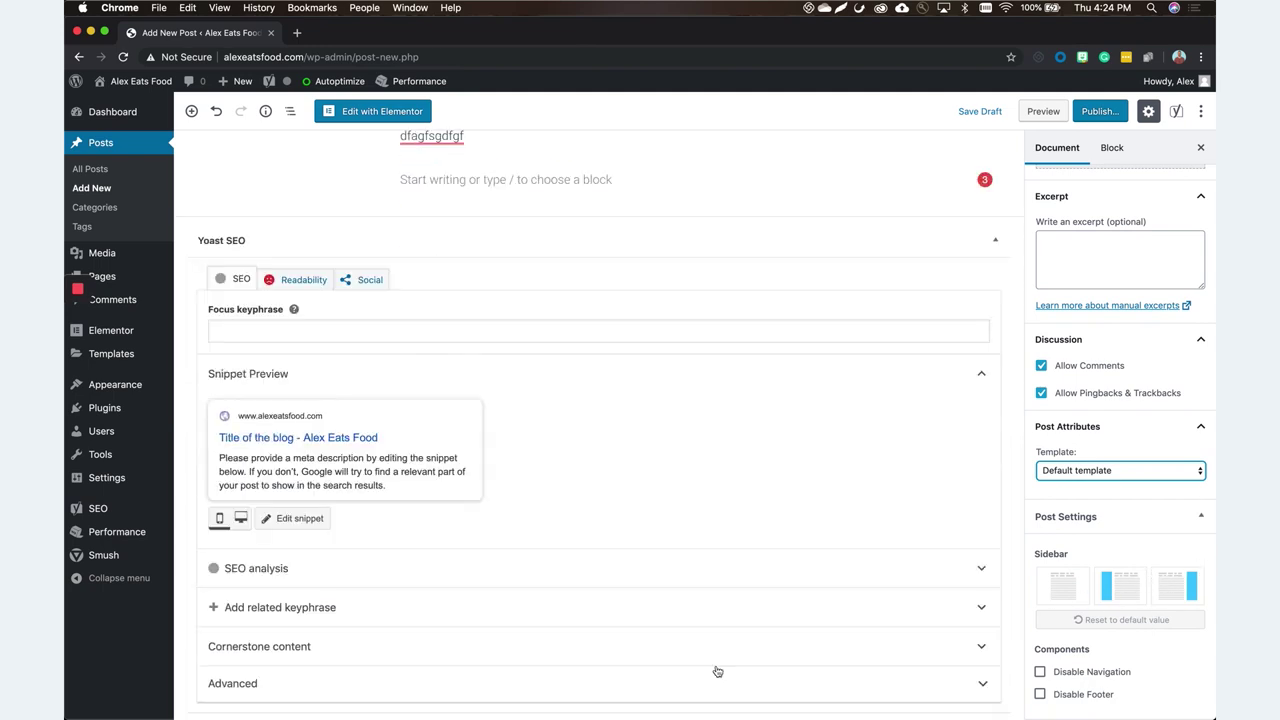
pyautogui.scroll(4, 716, 670)
pyautogui.click(484, 358)
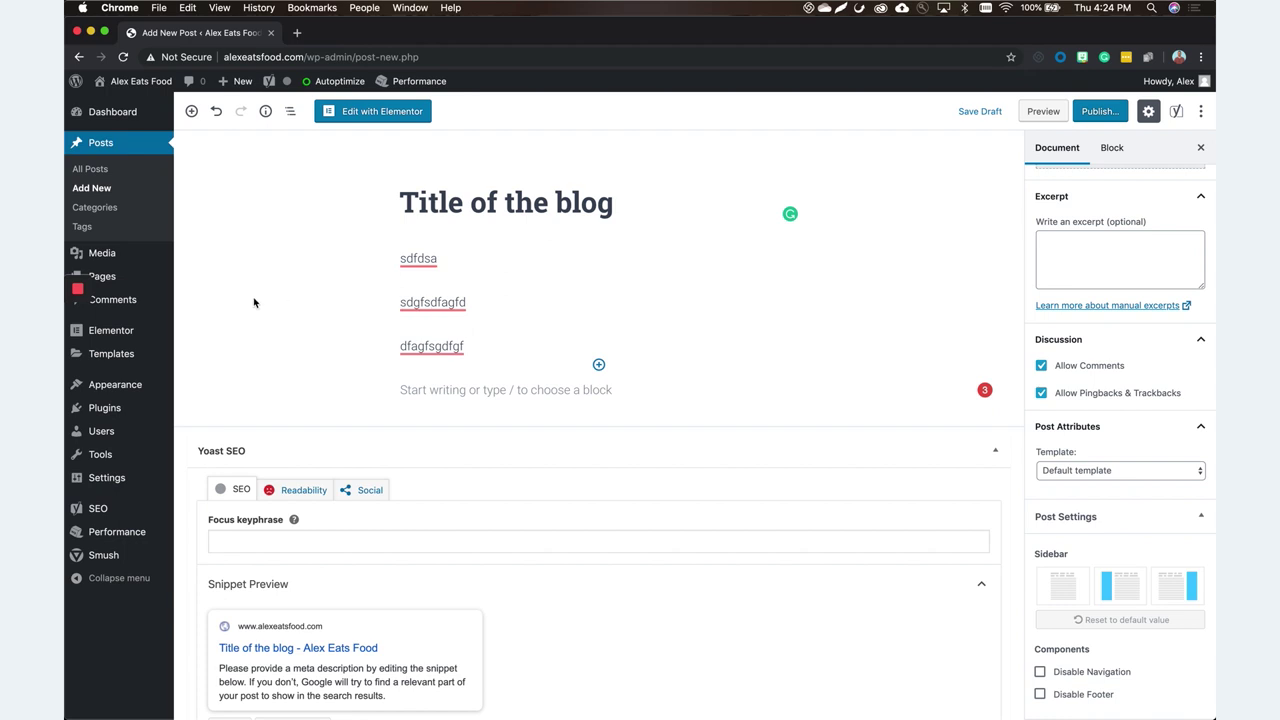
pyautogui.click(1042, 111)
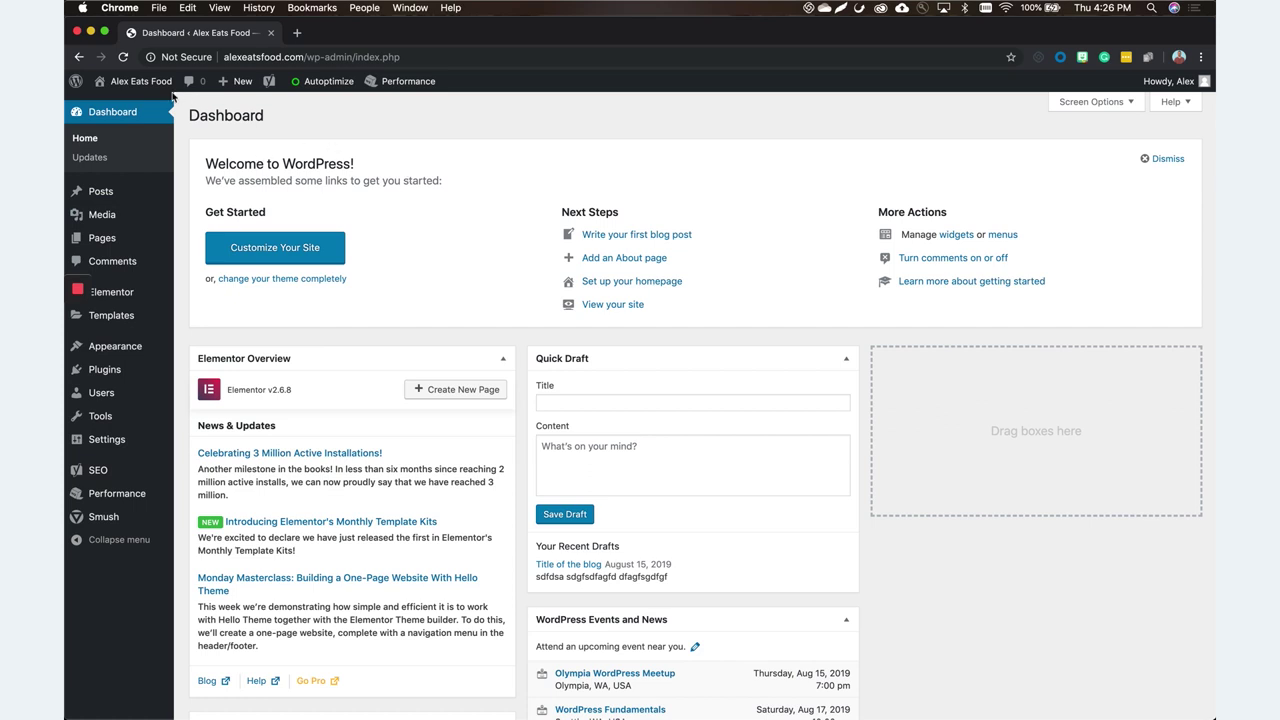
# - Look over the admin bar items on the Dashboard listing the 'Title of the blog' draft
pyautogui.moveTo(165, 92)
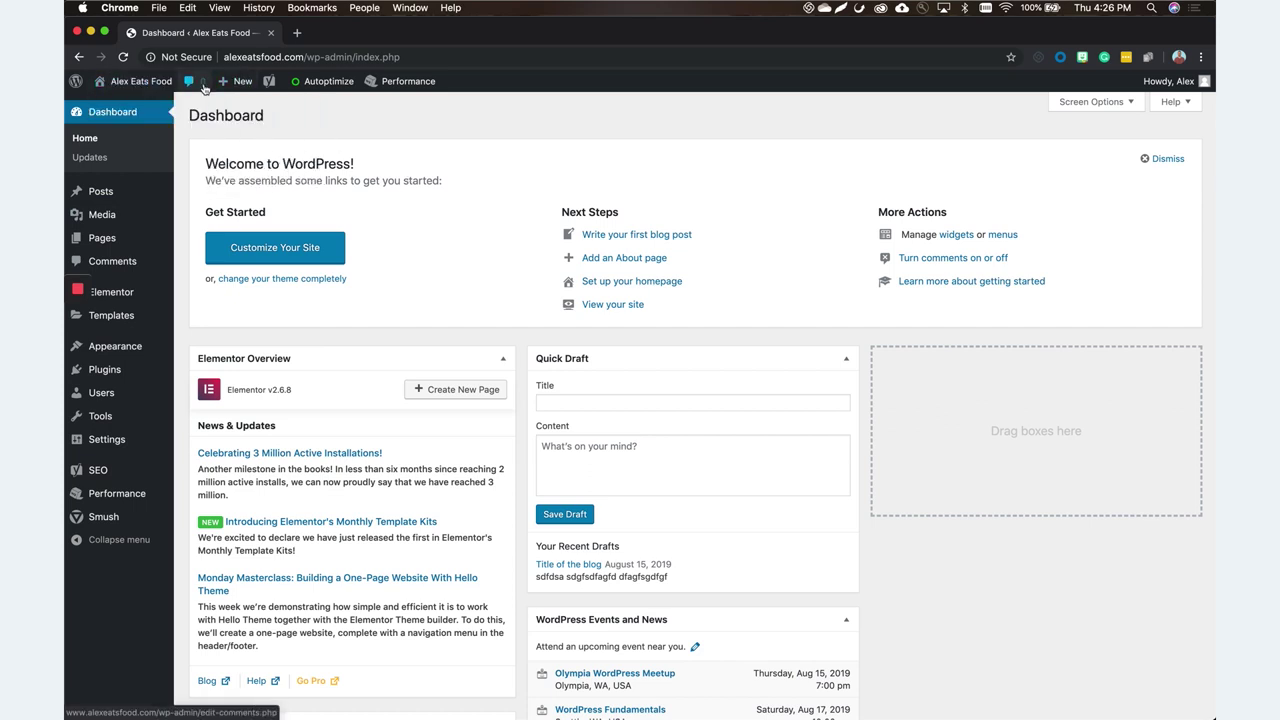
pyautogui.moveTo(237, 96)
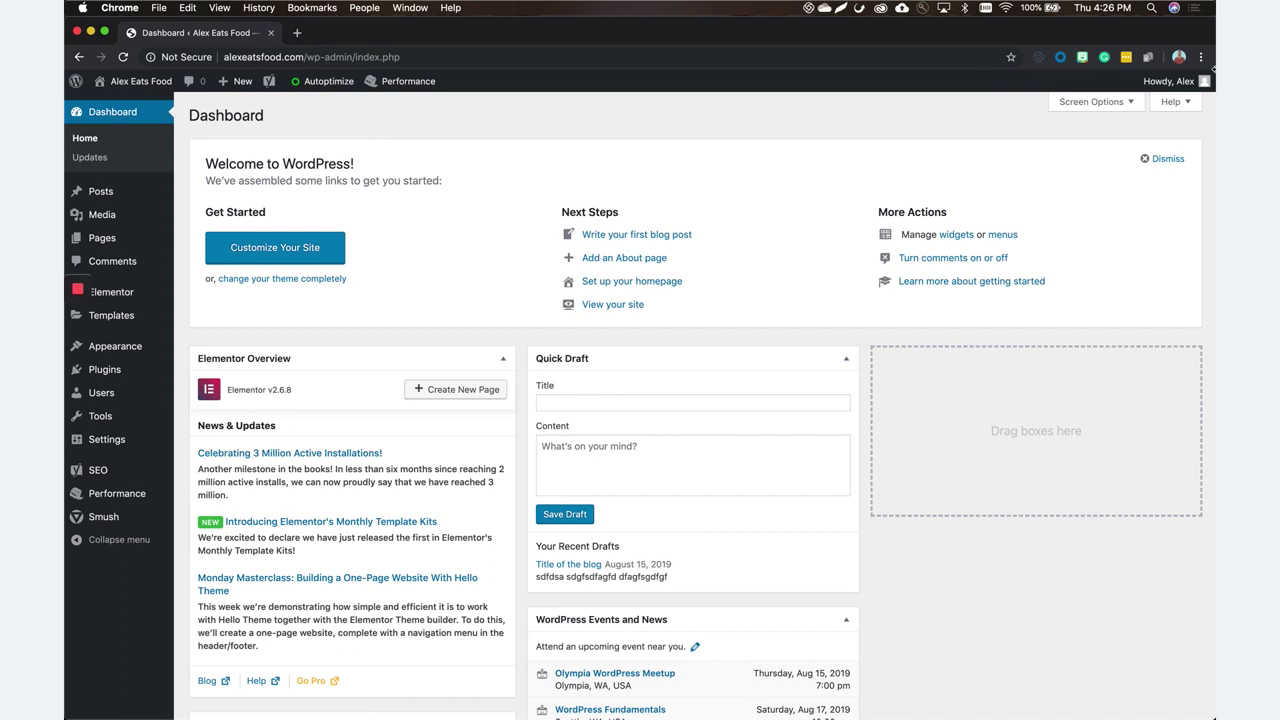
pyautogui.click(1094, 102)
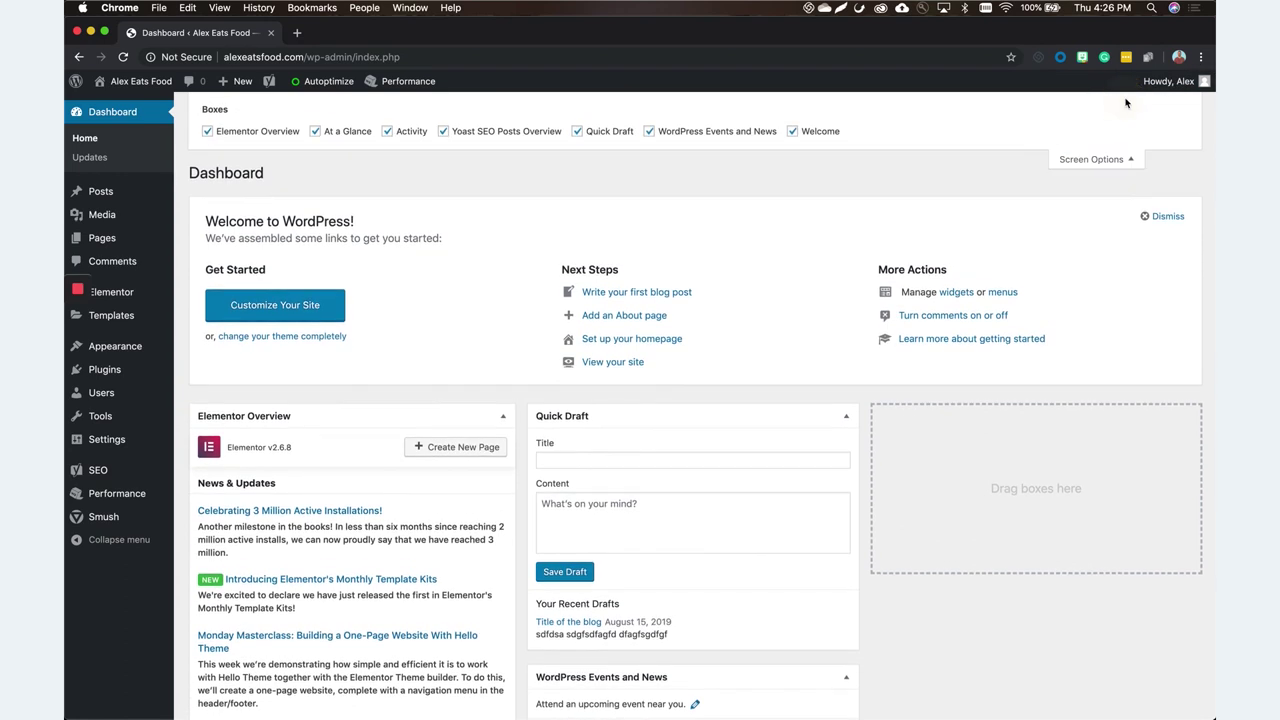
pyautogui.click(792, 131)
pyautogui.click(792, 131)
pyautogui.click(647, 133)
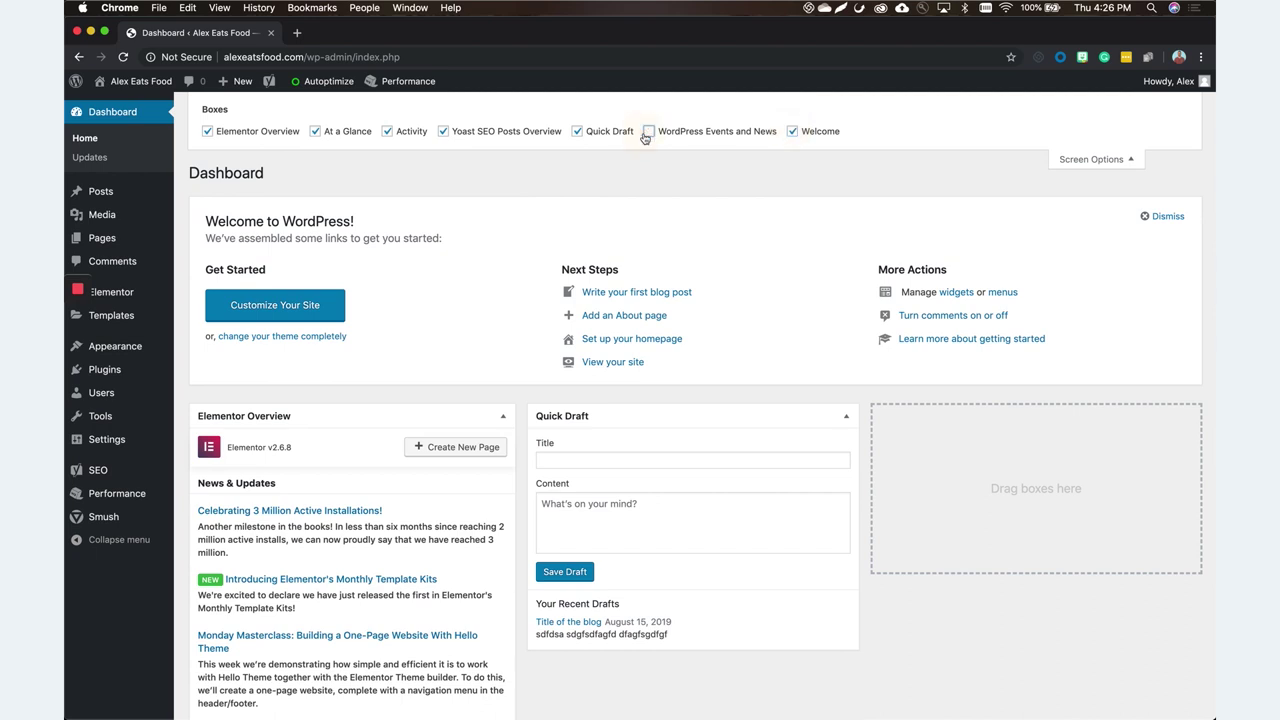
pyautogui.click(636, 135)
pyautogui.click(577, 131)
pyautogui.click(577, 131)
pyautogui.click(577, 131)
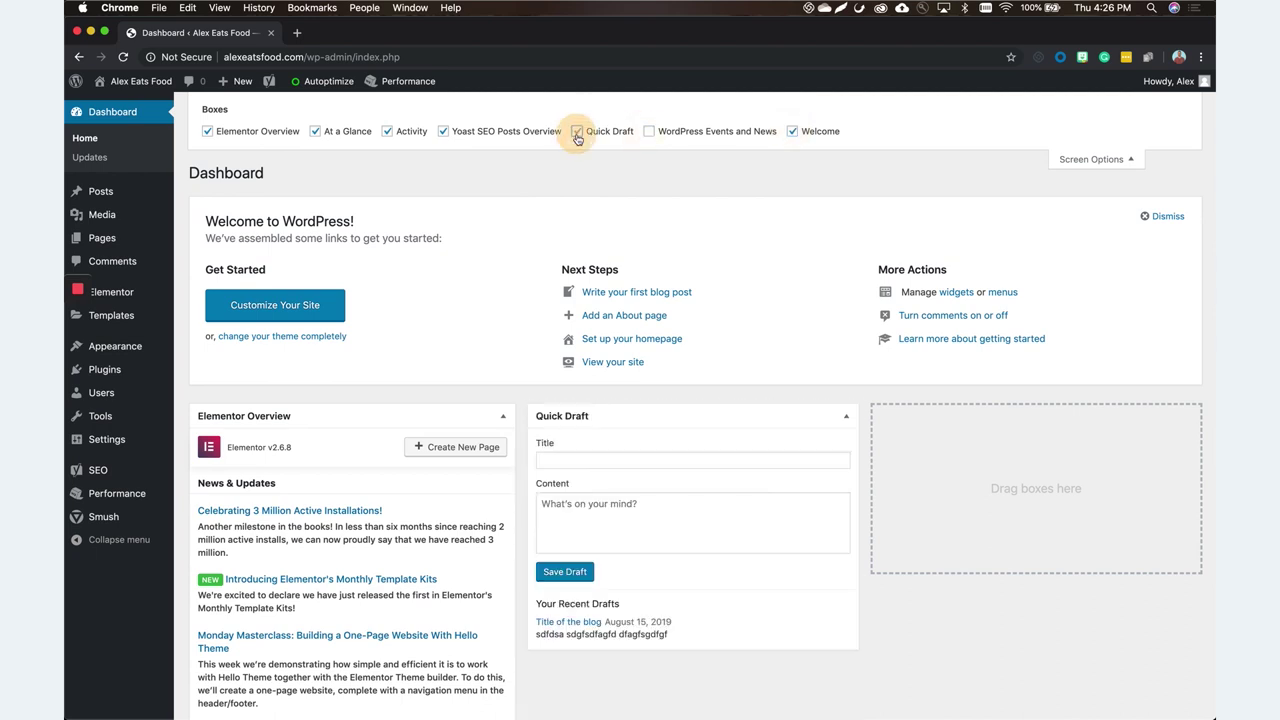
pyautogui.click(662, 134)
pyautogui.click(1092, 159)
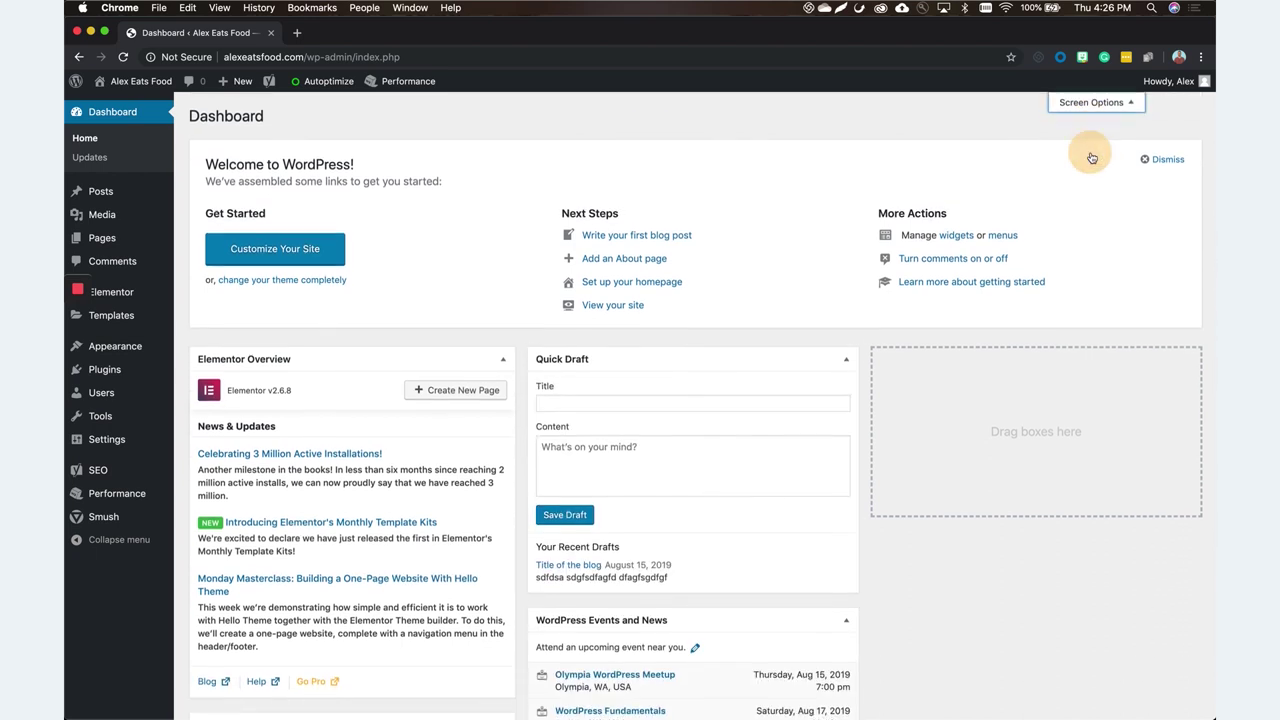
pyautogui.click(1197, 103)
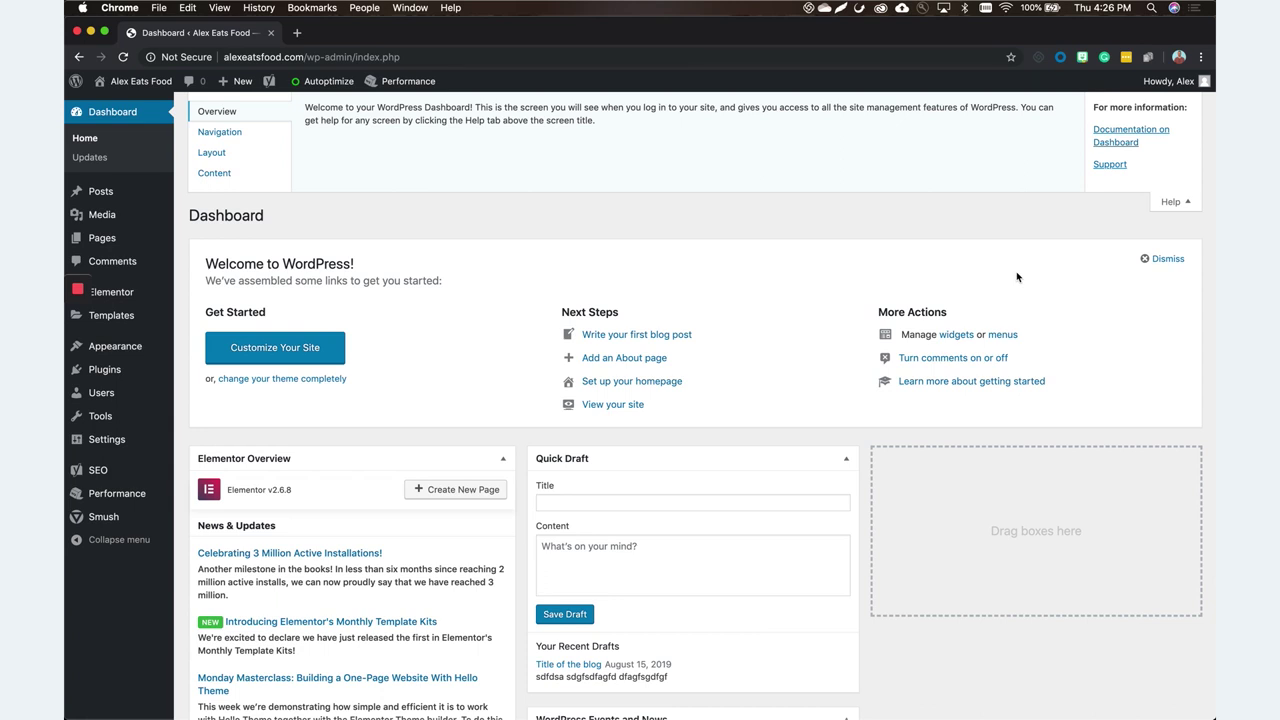
pyautogui.click(1176, 202)
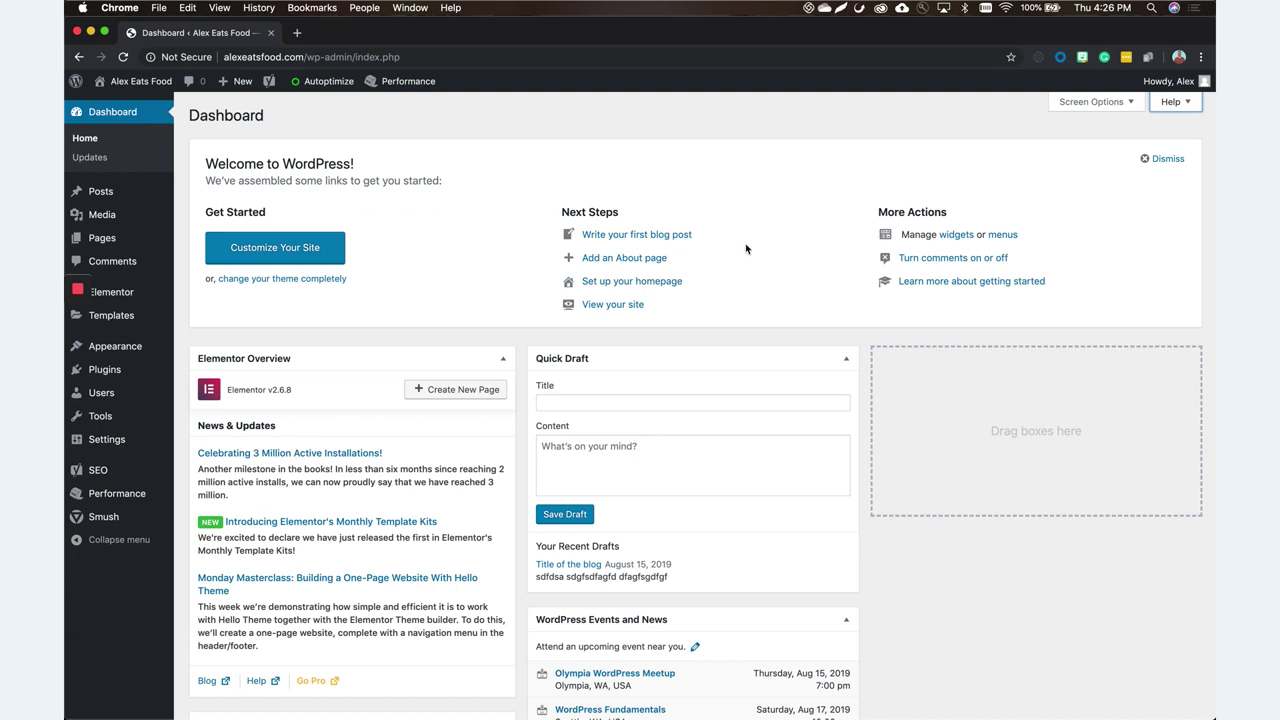
pyautogui.click(114, 235)
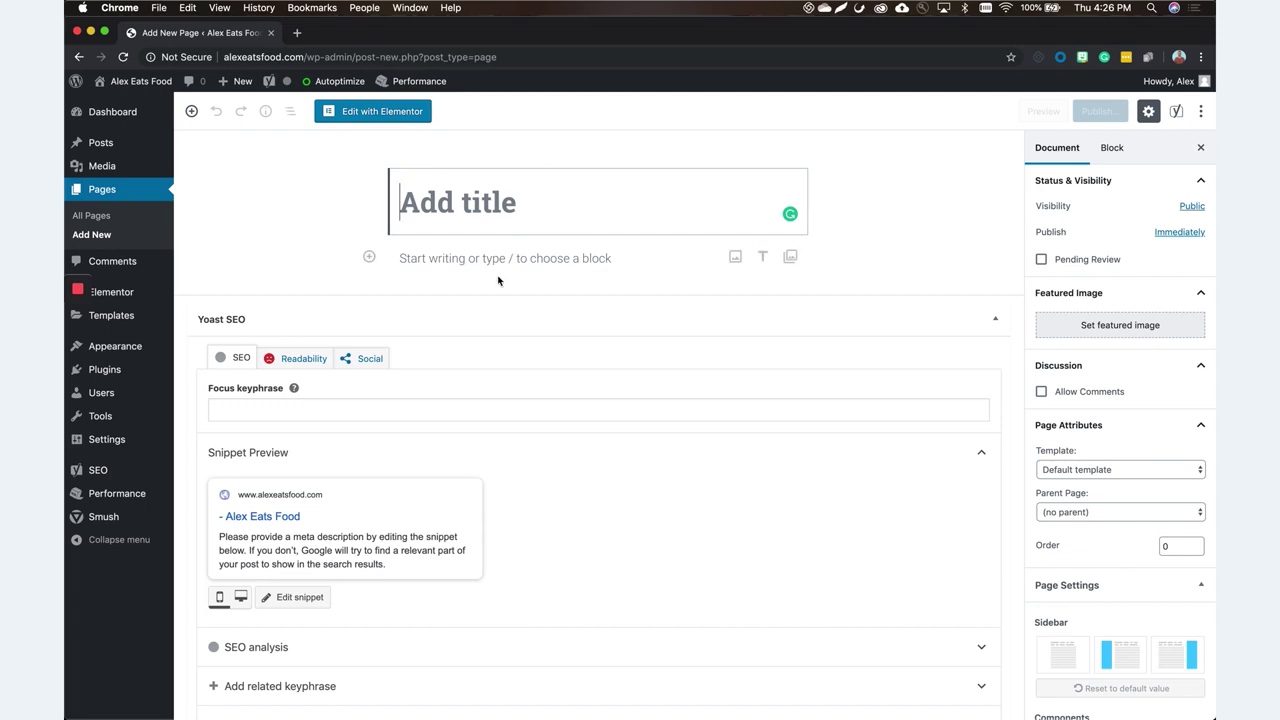
# - Title the new page 'About Me'
pyautogui.click(508, 255)
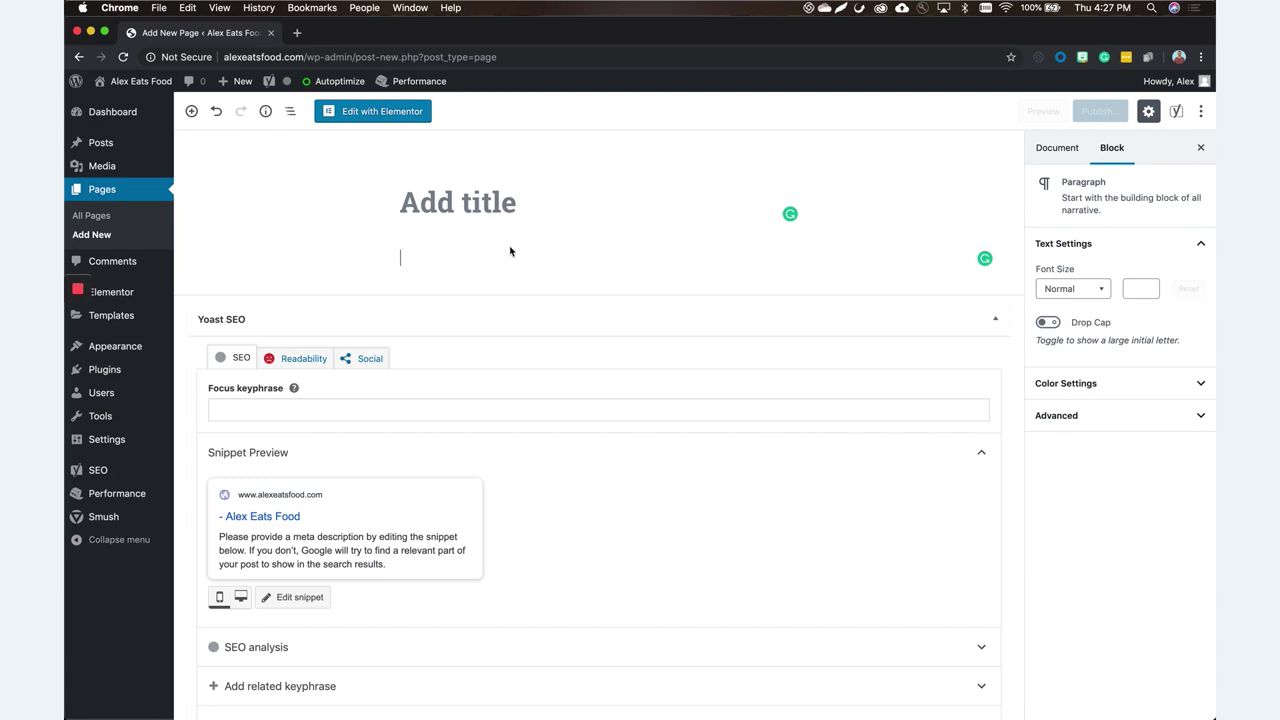
pyautogui.click(510, 204)
pyautogui.write('Ho')
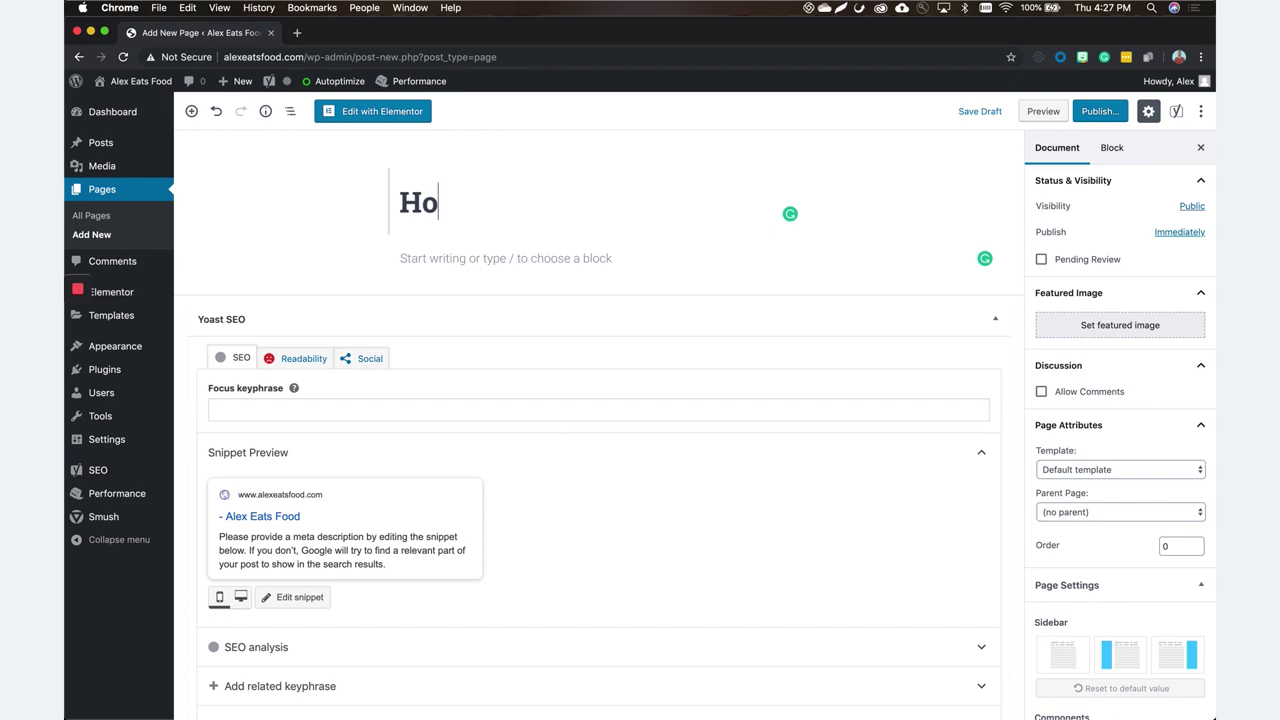
pyautogui.press('BackSpace')
pyautogui.press('BackSpace')
pyautogui.write('About Me')
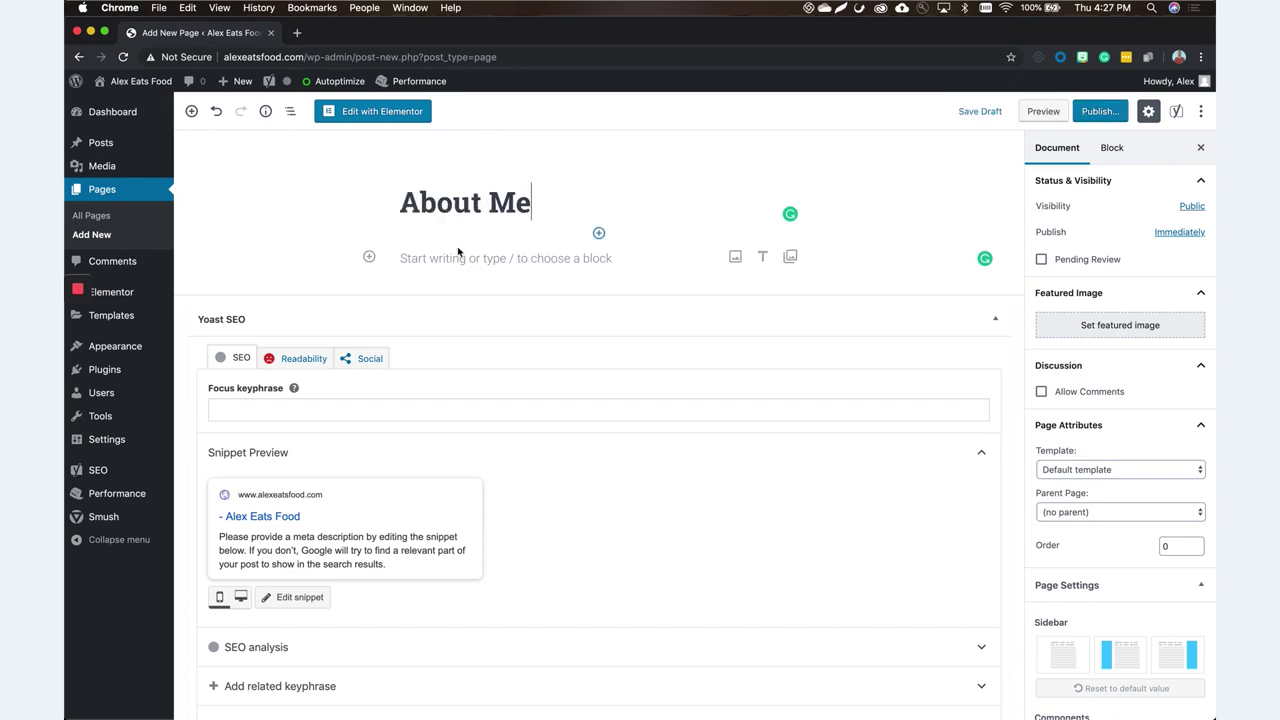
# - Insert the burger photo from the Media Library as an Image block
pyautogui.click(455, 251)
pyautogui.write('/img')
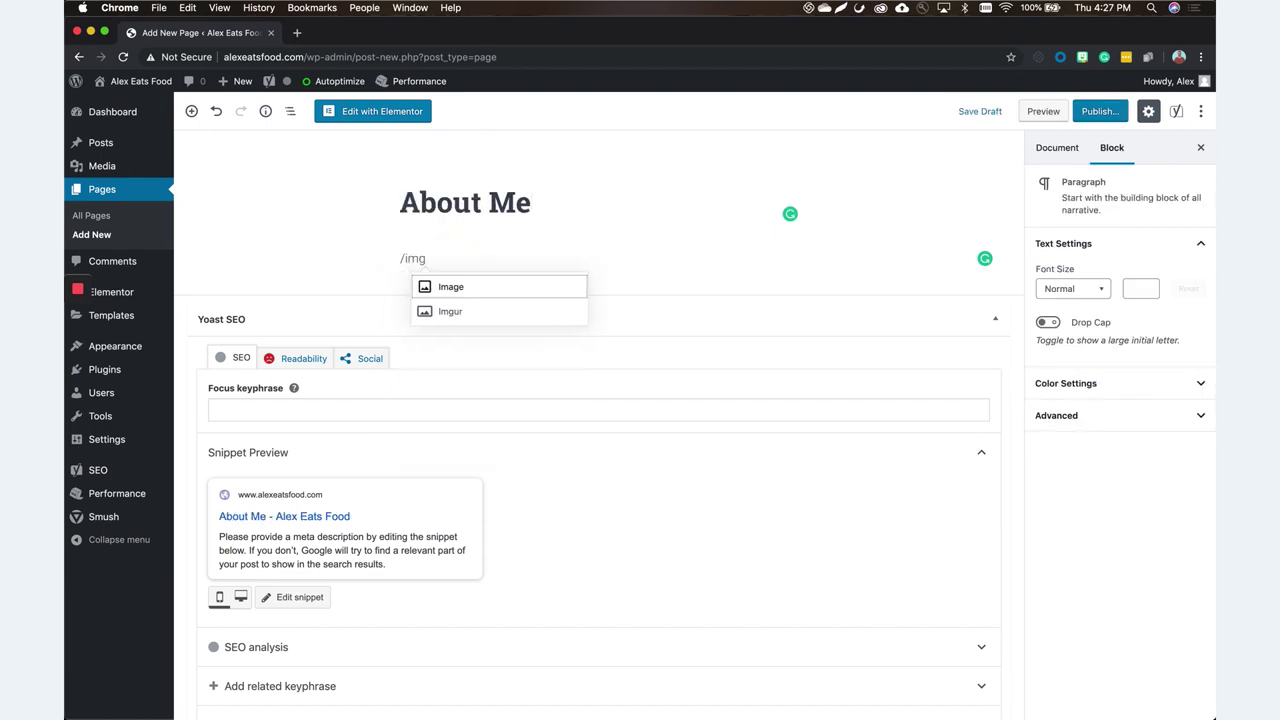
pyautogui.press('Return')
pyautogui.click(642, 329)
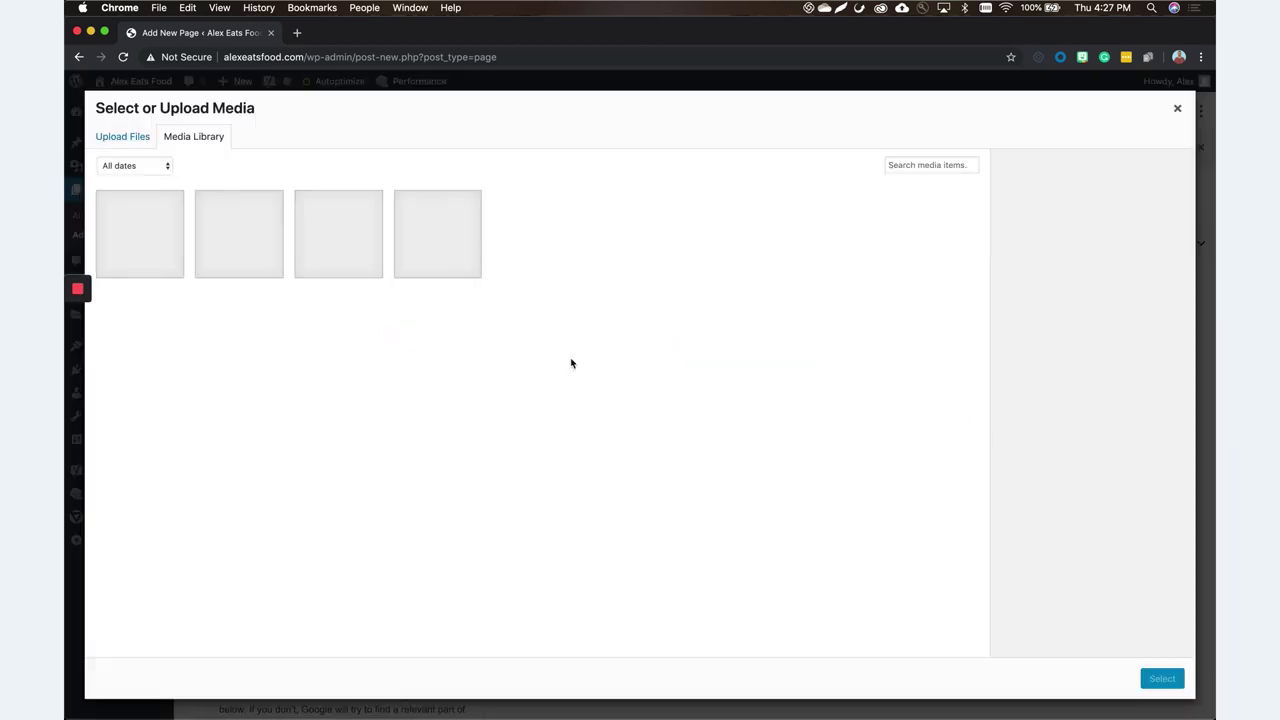
pyautogui.click(316, 250)
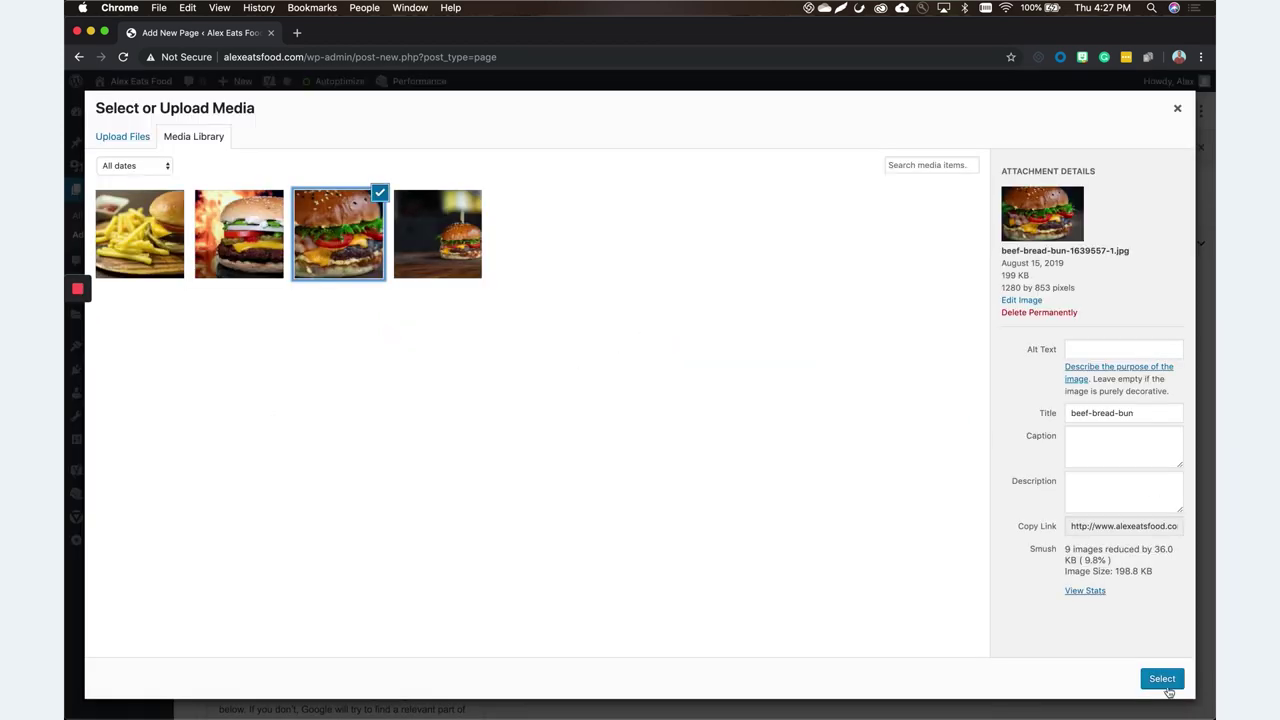
pyautogui.click(1162, 679)
# - Add two short filler paragraphs below the image, removing the extra empty one
pyautogui.click(640, 556)
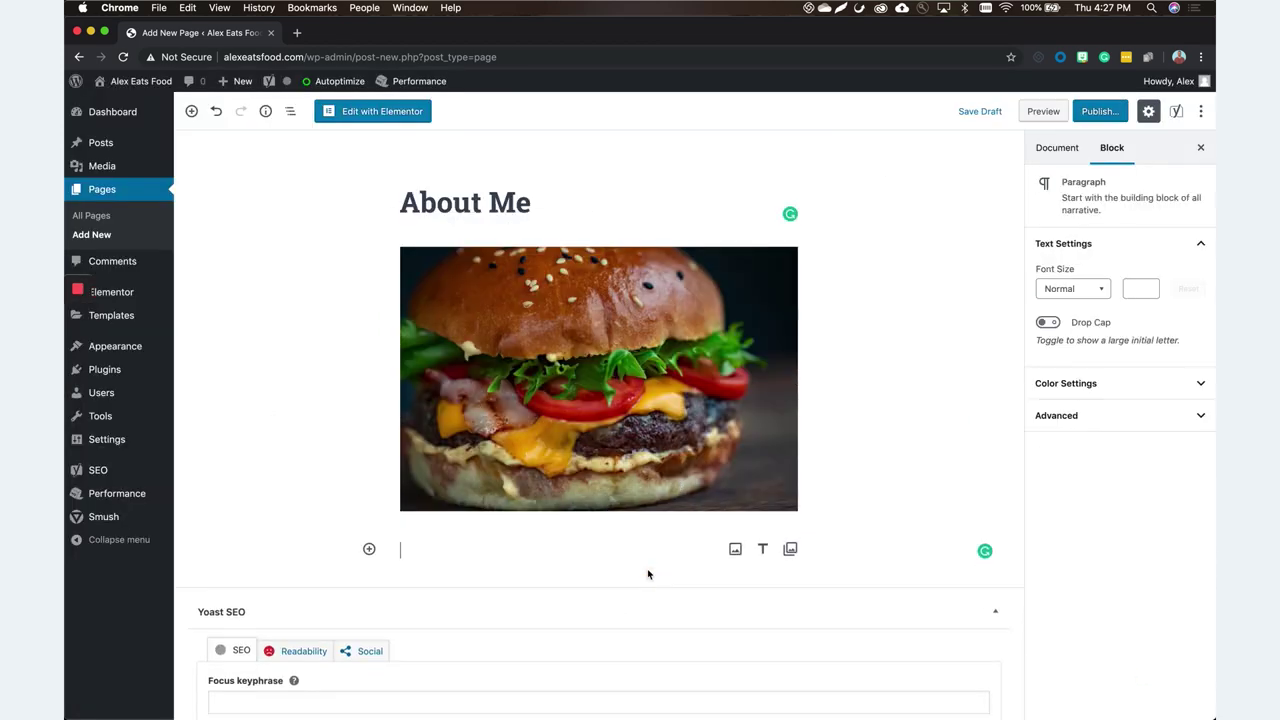
pyautogui.write('fsagfs')
pyautogui.press('Return')
pyautogui.write('fsgdf')
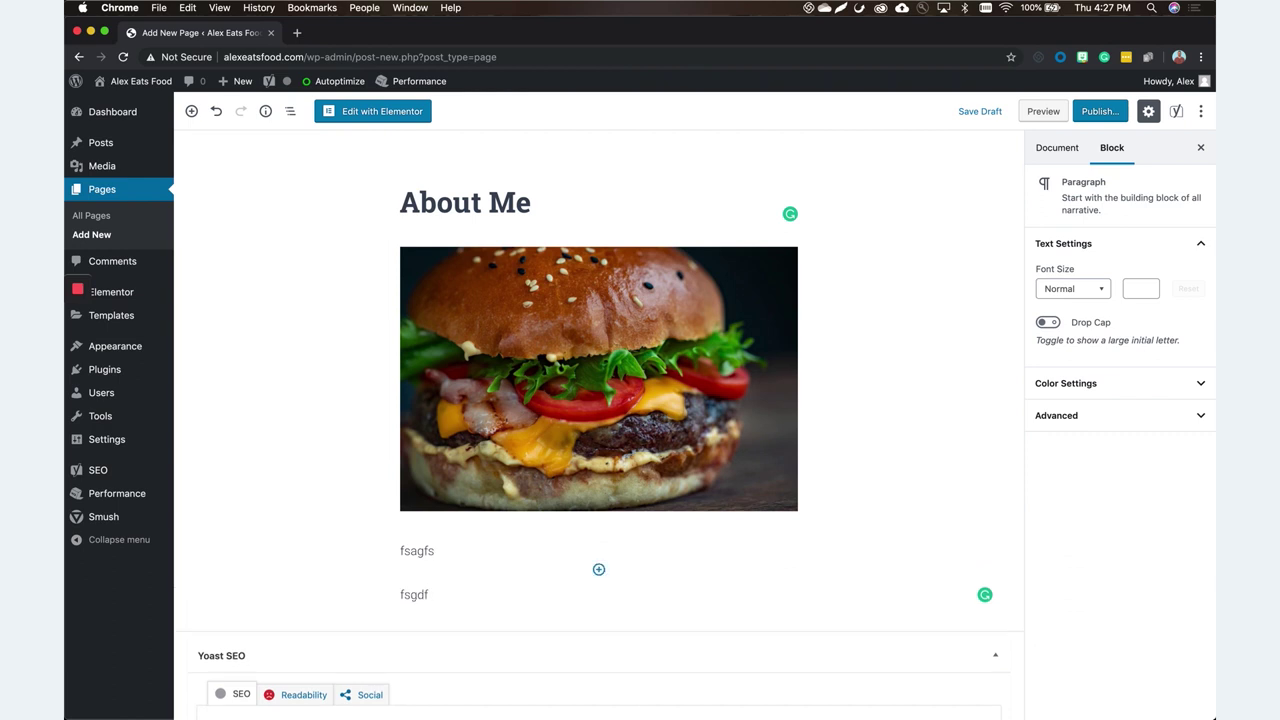
pyautogui.press('Return')
pyautogui.write('/')
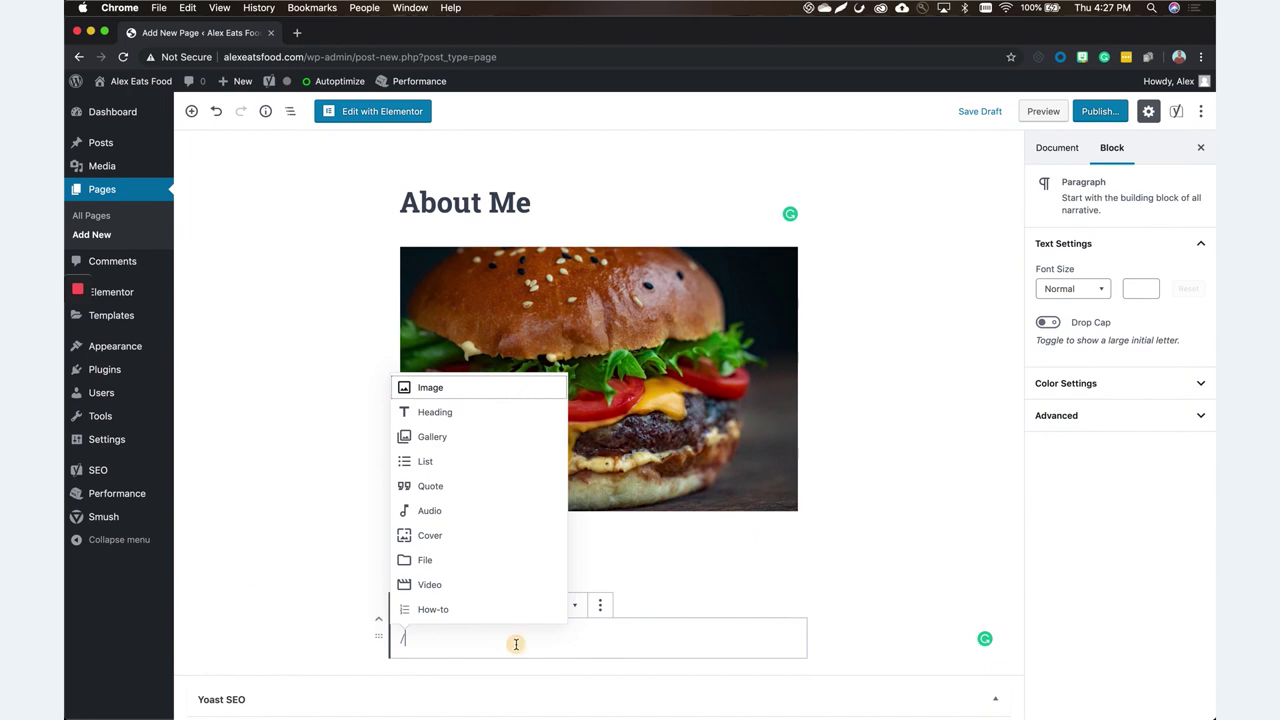
pyautogui.press('BackSpace')
pyautogui.write('\\')
pyautogui.press('BackSpace')
pyautogui.press('BackSpace')
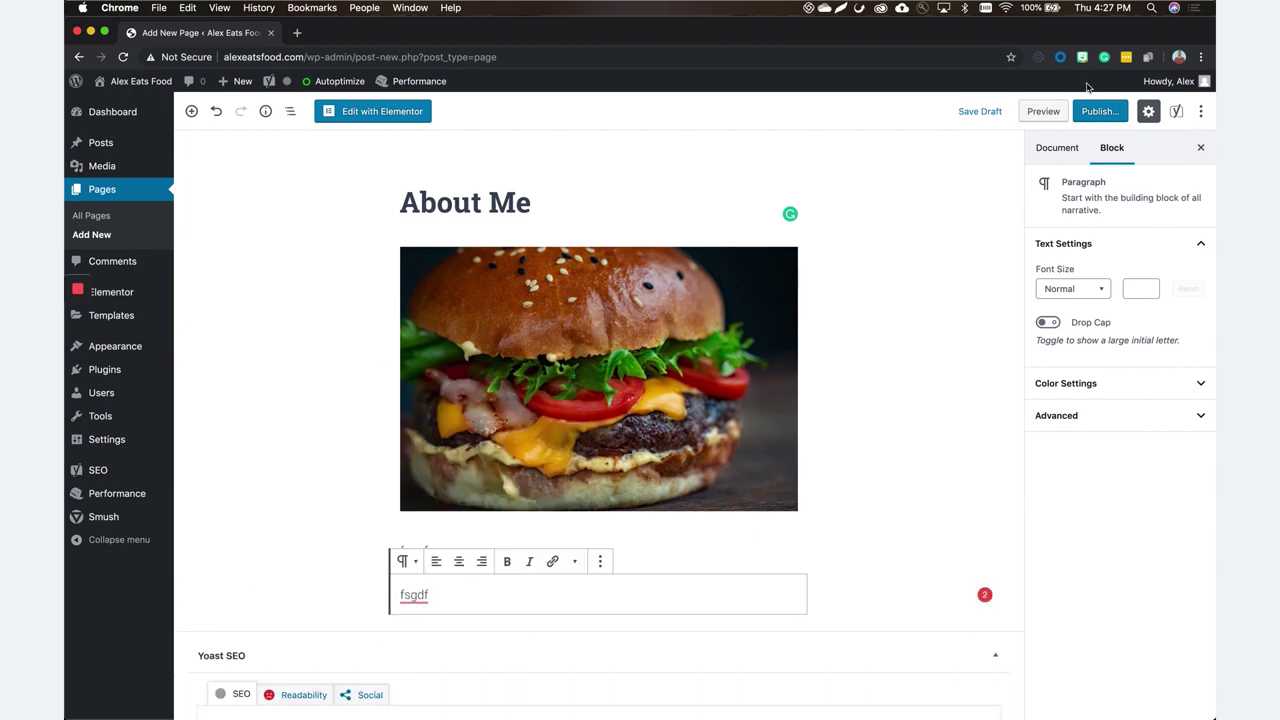
pyautogui.click(1097, 111)
# - Publish the About Me page, view it live in a new tab, then return to the editor
pyautogui.click(1120, 112)
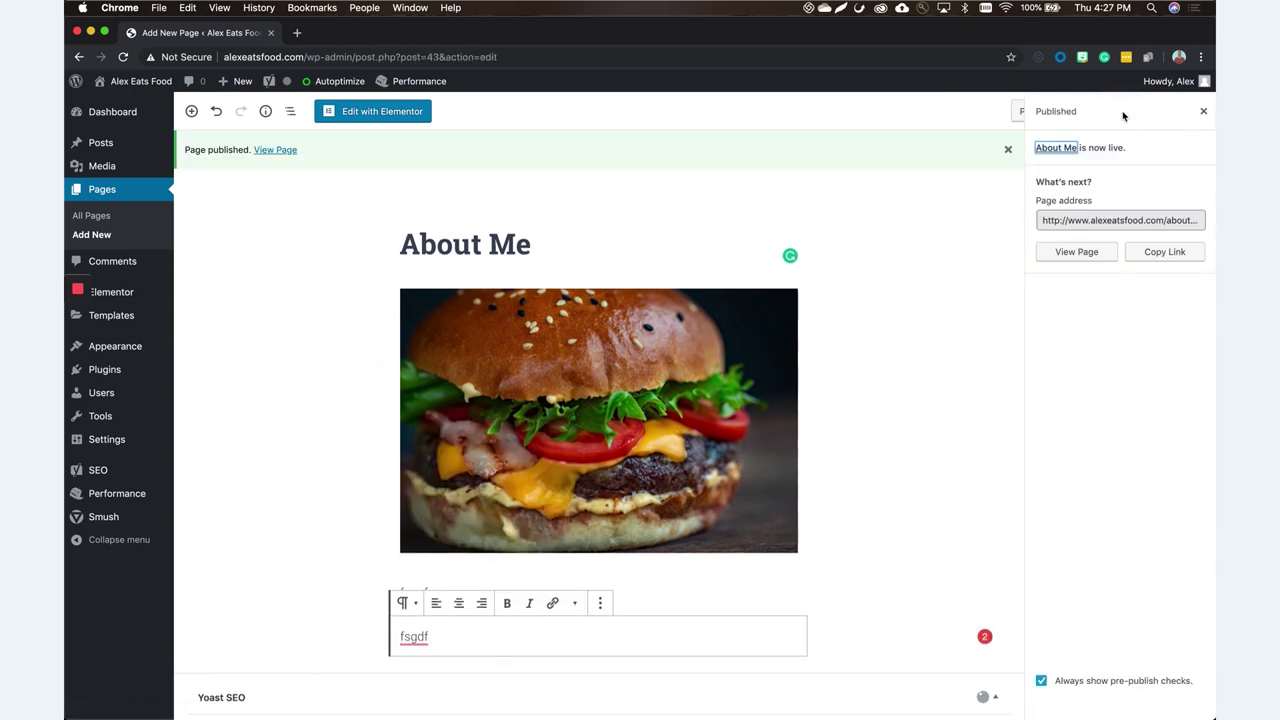
pyautogui.keyDown('super'); pyautogui.click(276, 150); pyautogui.keyUp('super')
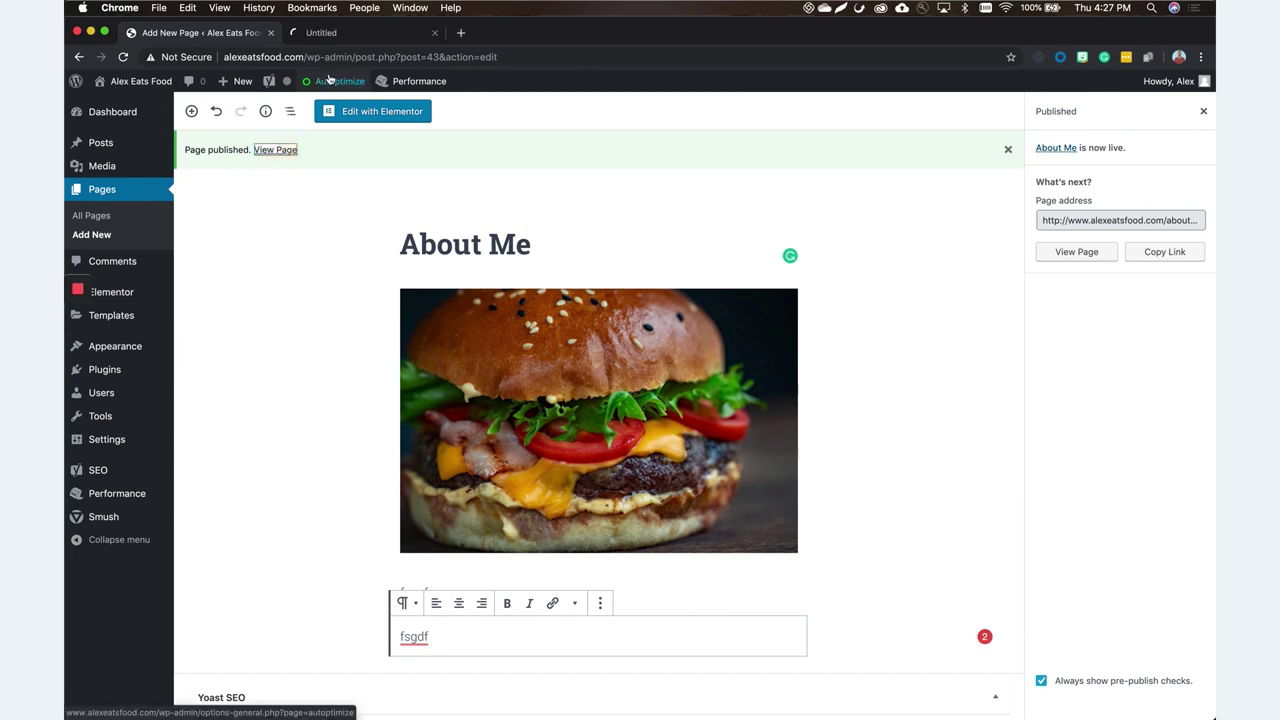
pyautogui.click(358, 38)
pyautogui.scroll(-2, 336, 403)
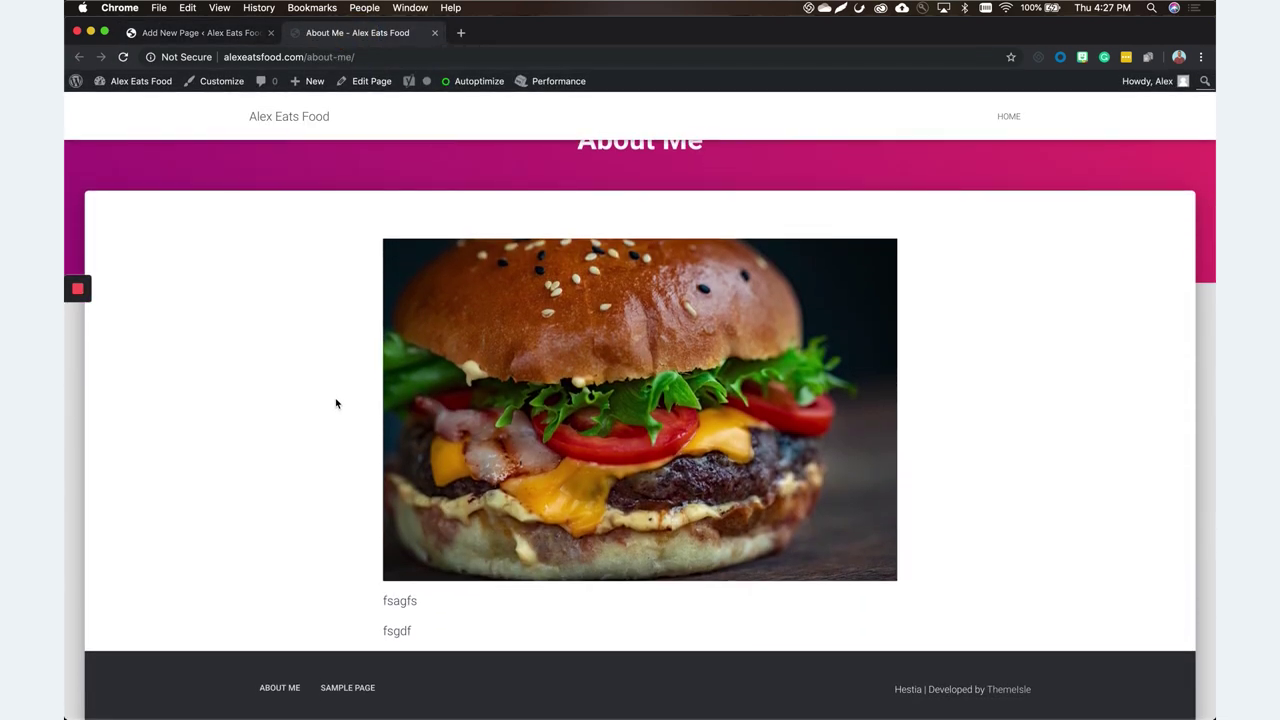
pyautogui.scroll(3, 336, 403)
pyautogui.scroll(-3, 336, 403)
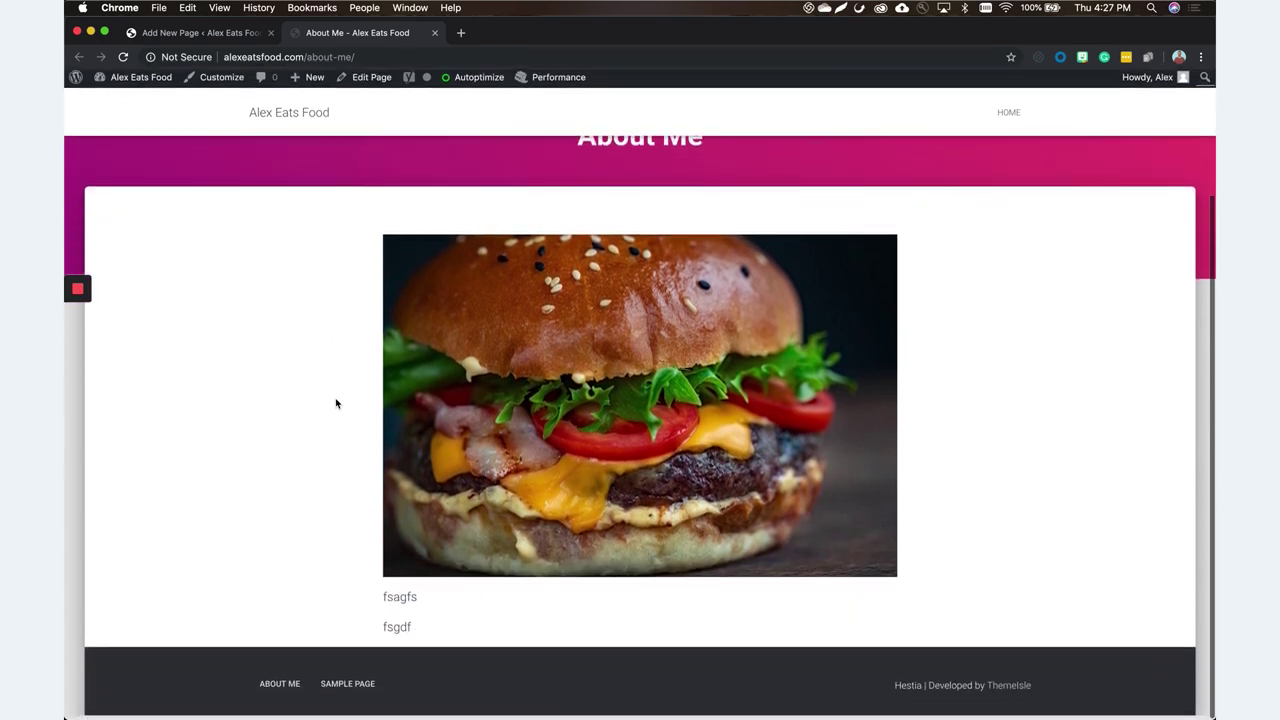
pyautogui.scroll(3, 336, 403)
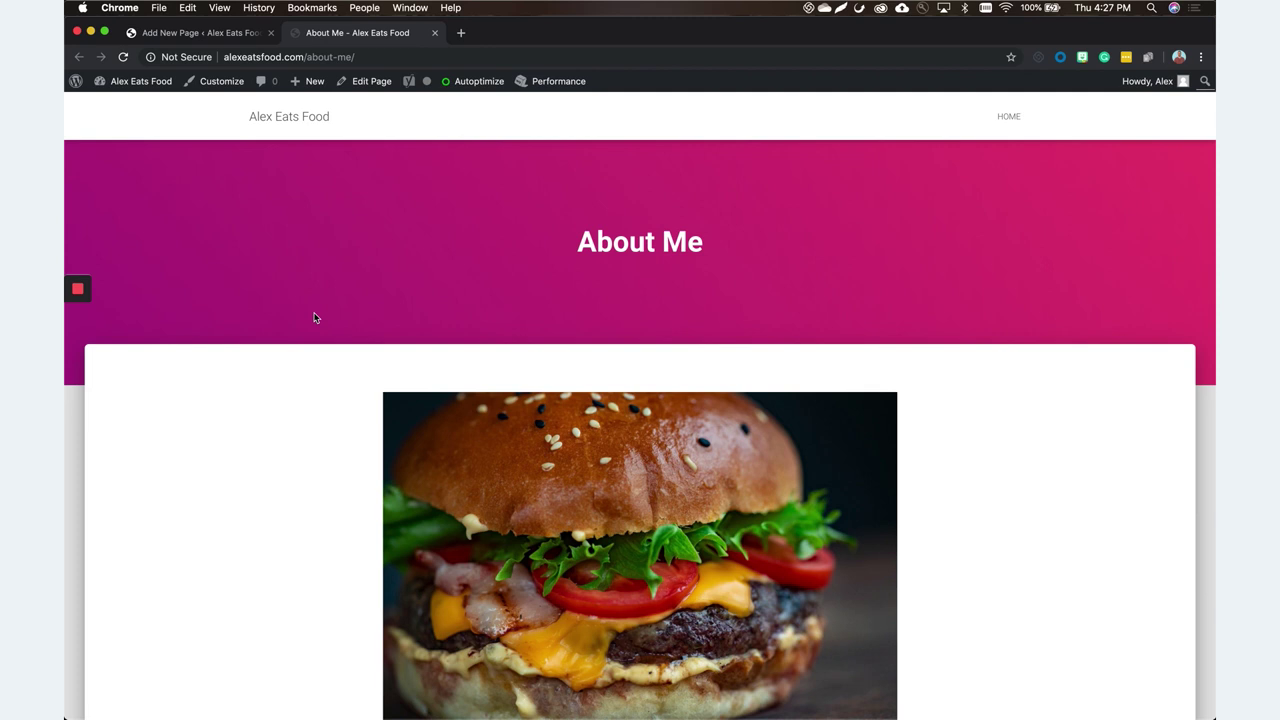
pyautogui.hotkey('ctrl', 'shift', 'Tab')
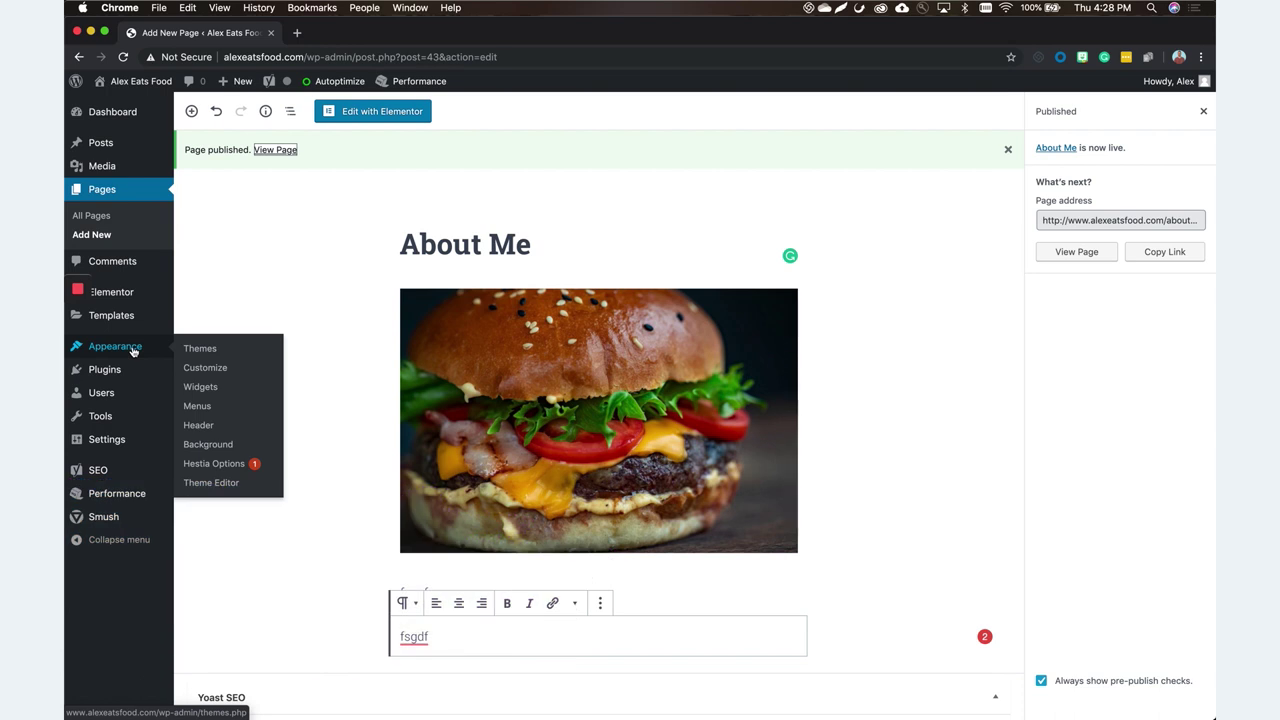
# - Go to Add New themes, show the Popular tab and scroll through ColorMag, Total, Seek and others
pyautogui.click(190, 347)
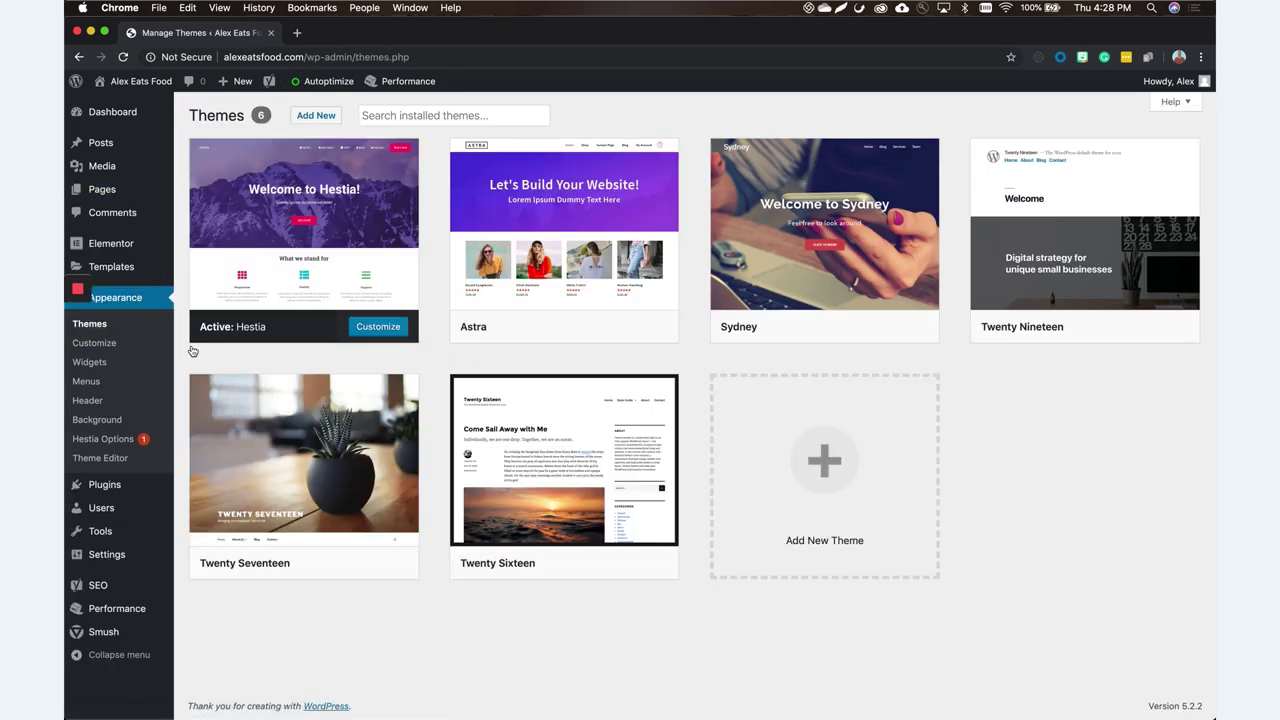
pyautogui.click(303, 116)
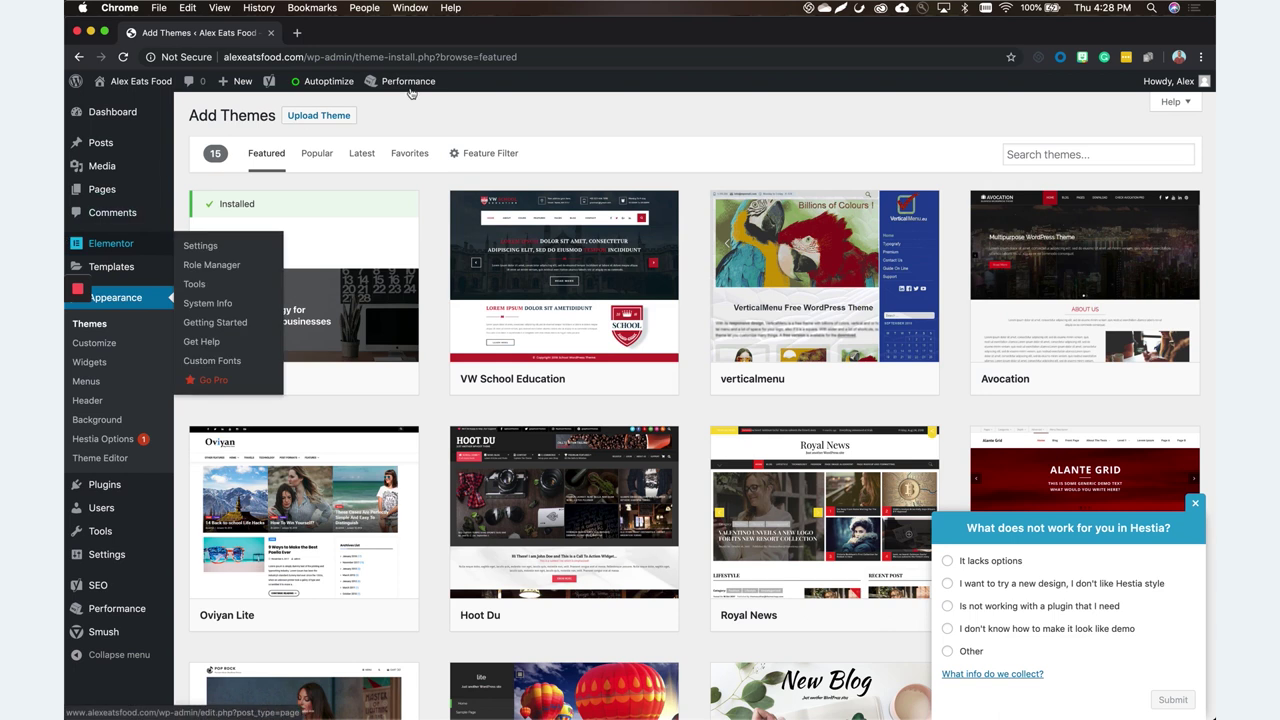
pyautogui.moveTo(548, 489)
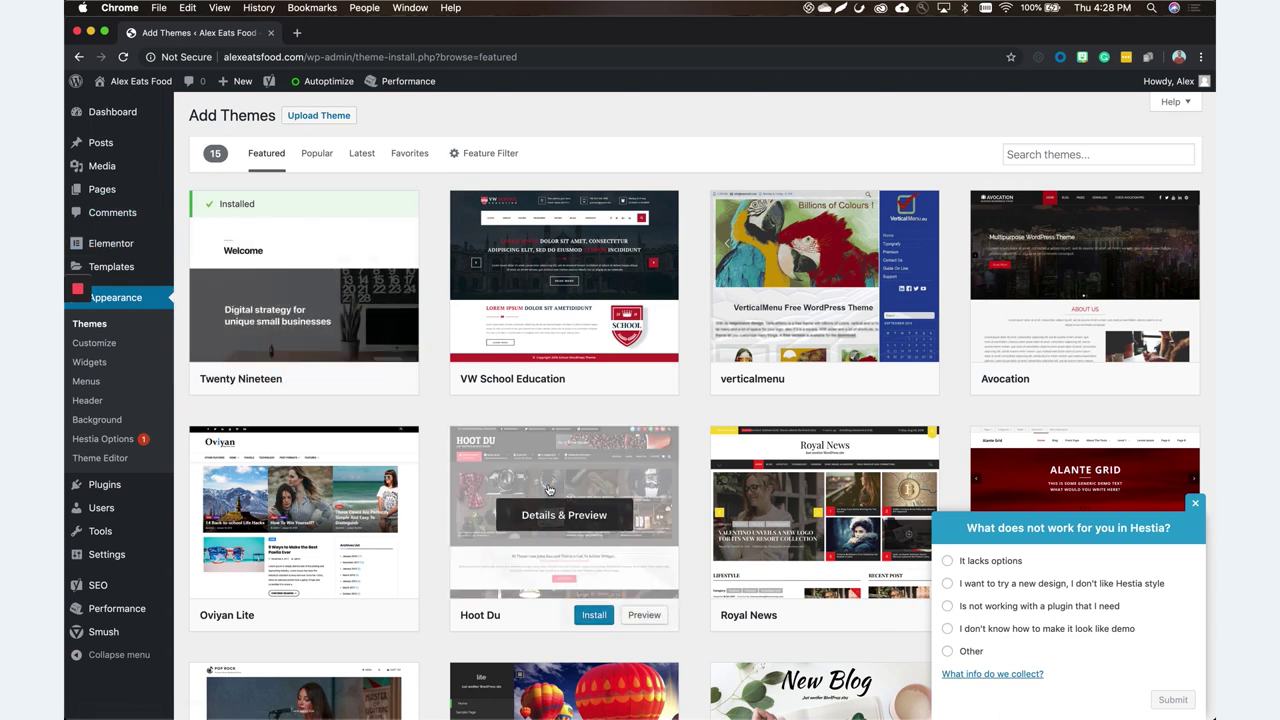
pyautogui.moveTo(462, 382)
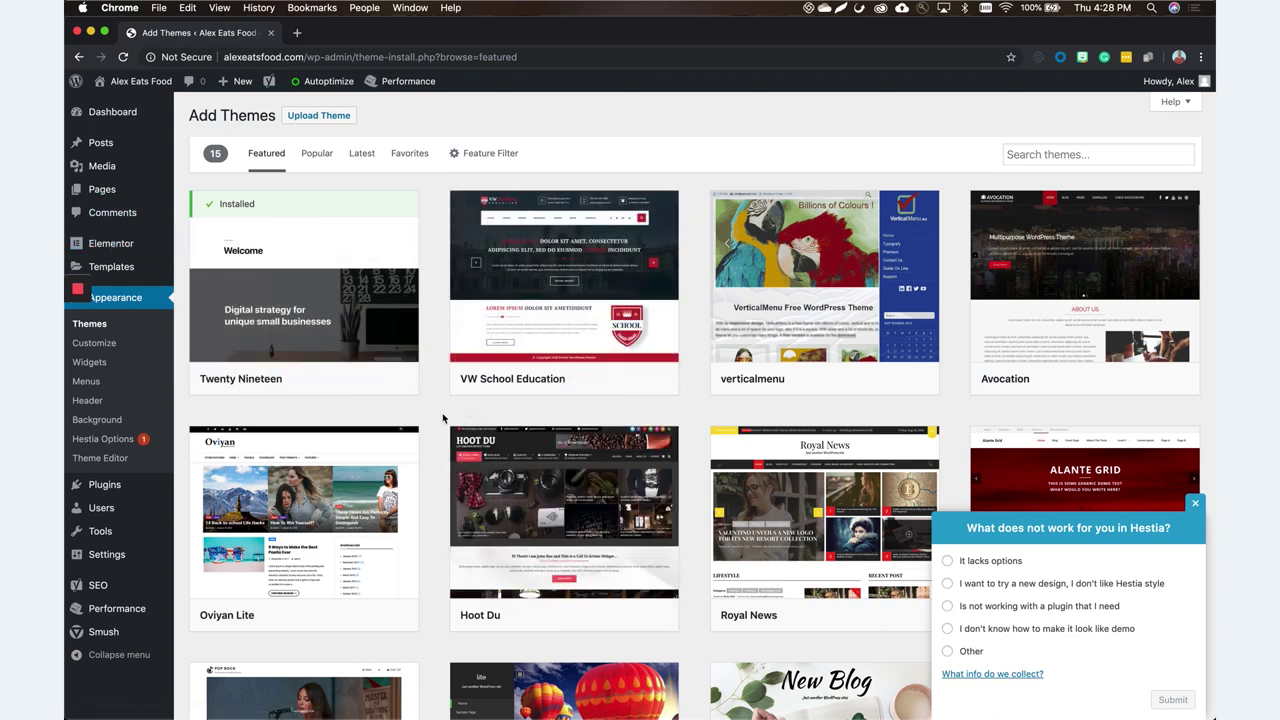
pyautogui.click(318, 154)
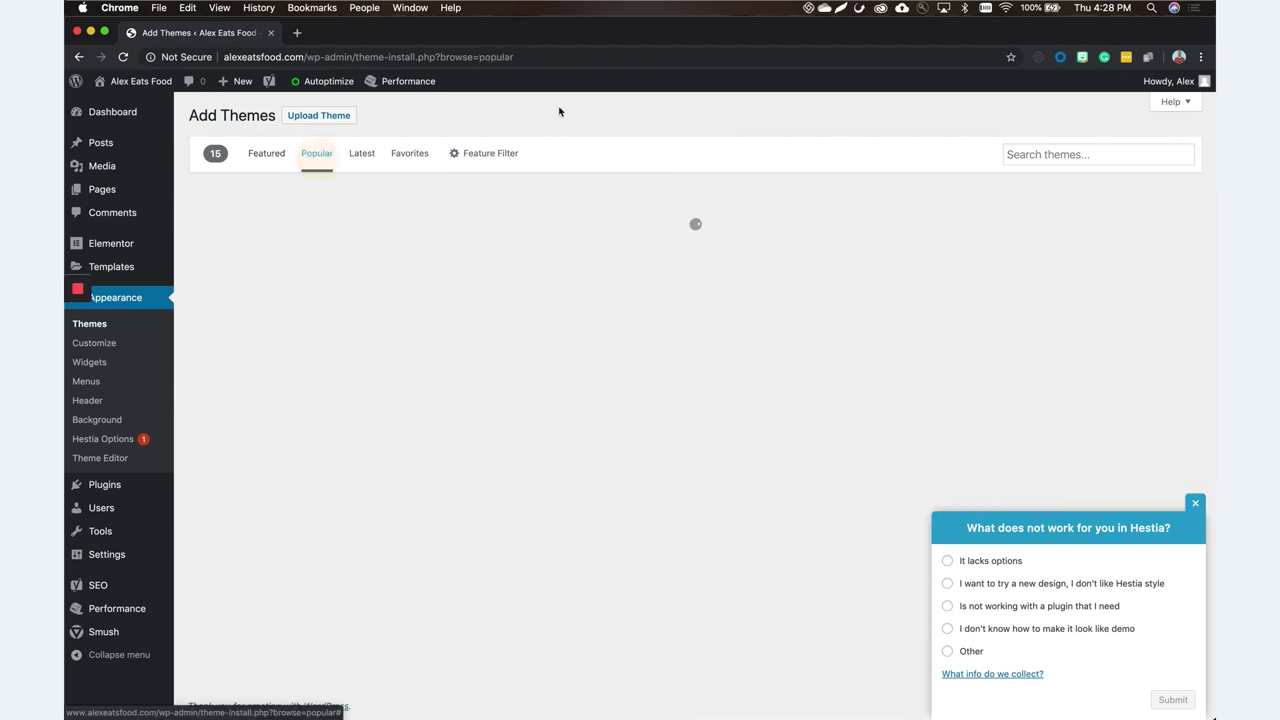
pyautogui.click(1195, 503)
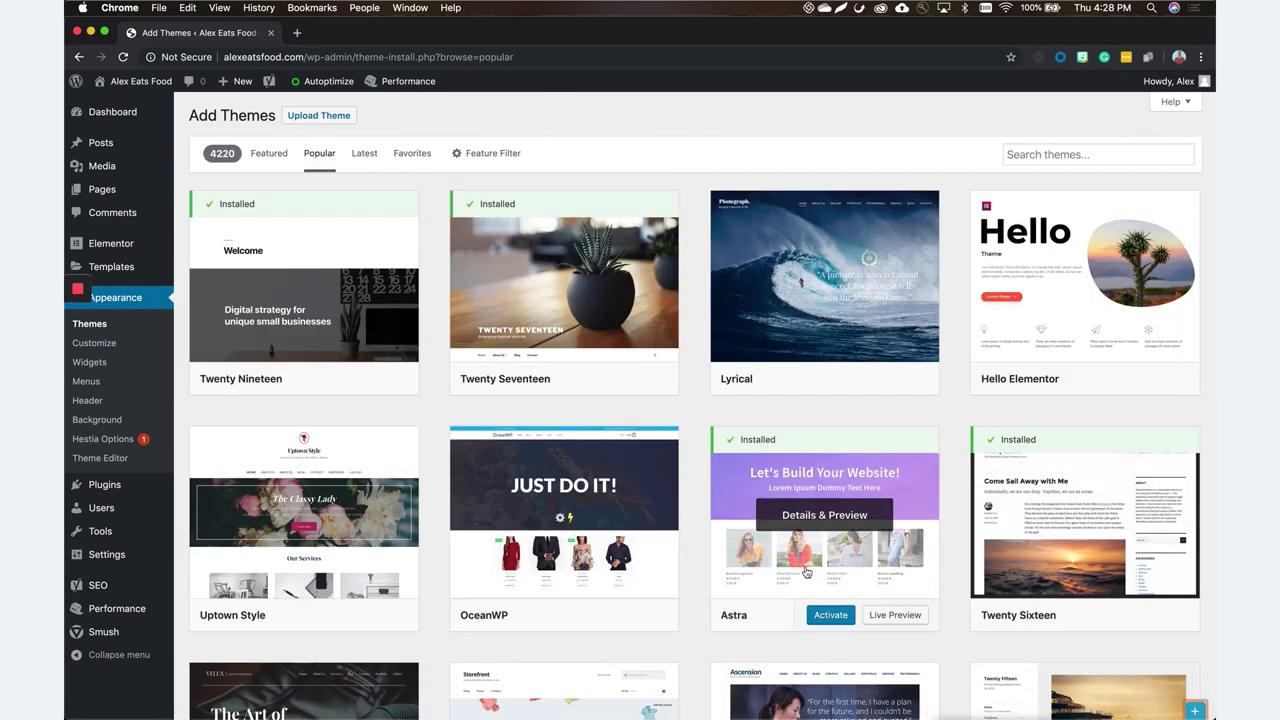
pyautogui.scroll(-3, 806, 572)
pyautogui.scroll(-9, 806, 572)
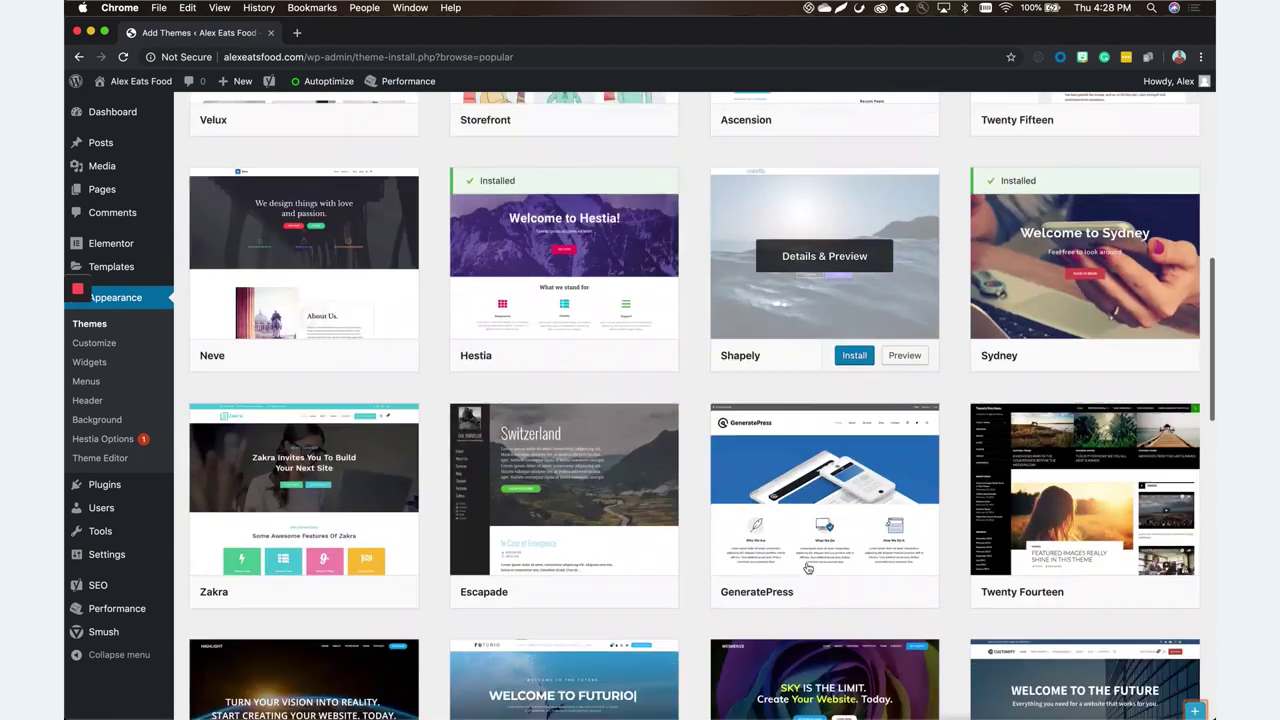
pyautogui.scroll(-1, 808, 568)
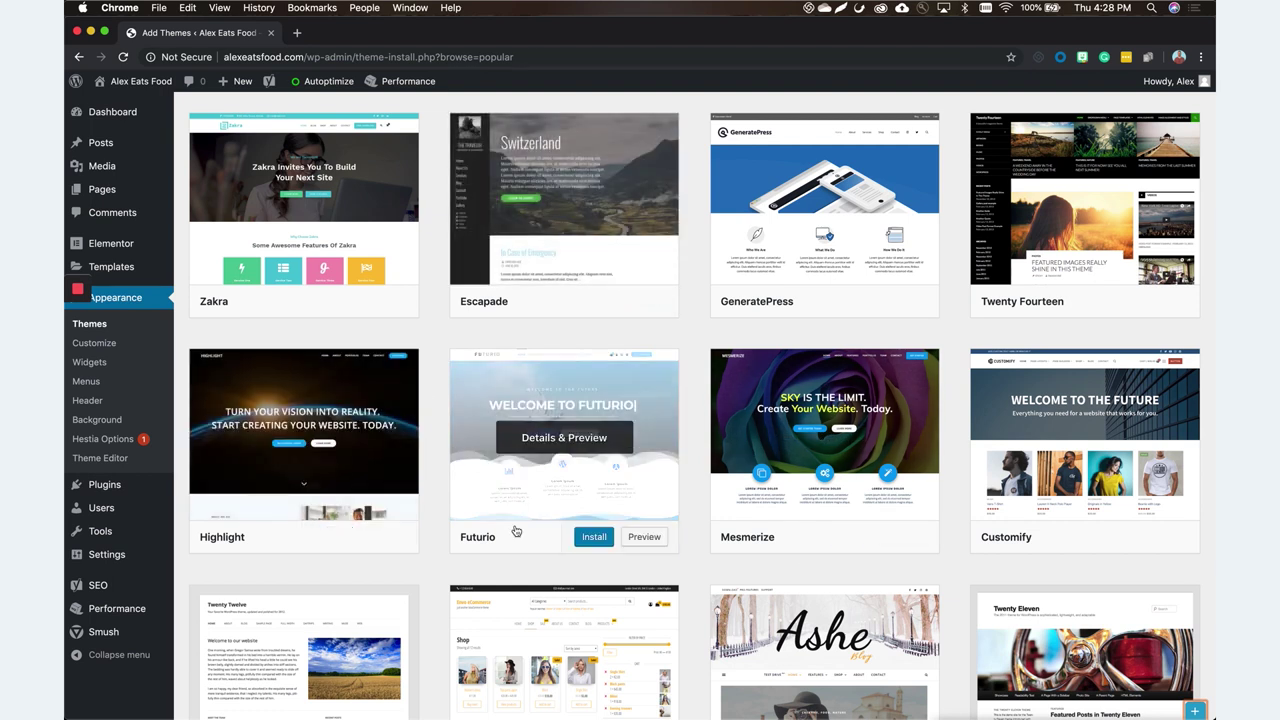
pyautogui.scroll(-6, 514, 529)
pyautogui.scroll(-5, 514, 529)
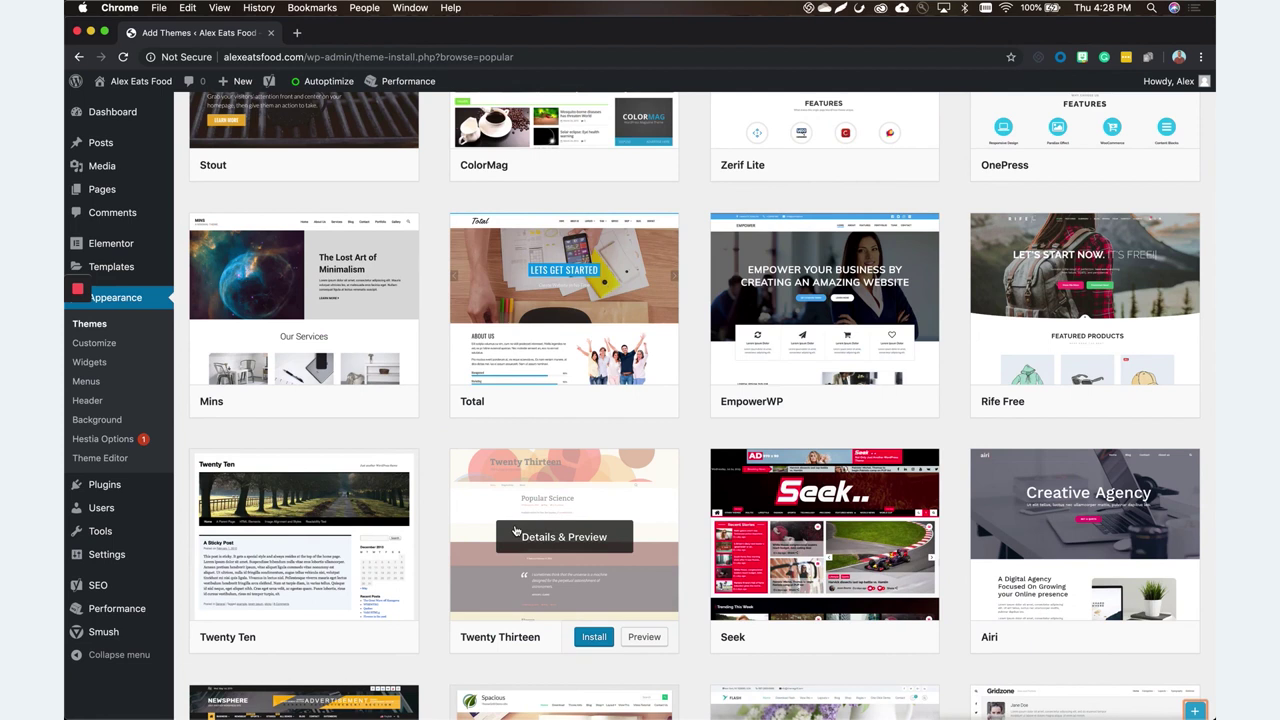
pyautogui.click(107, 347)
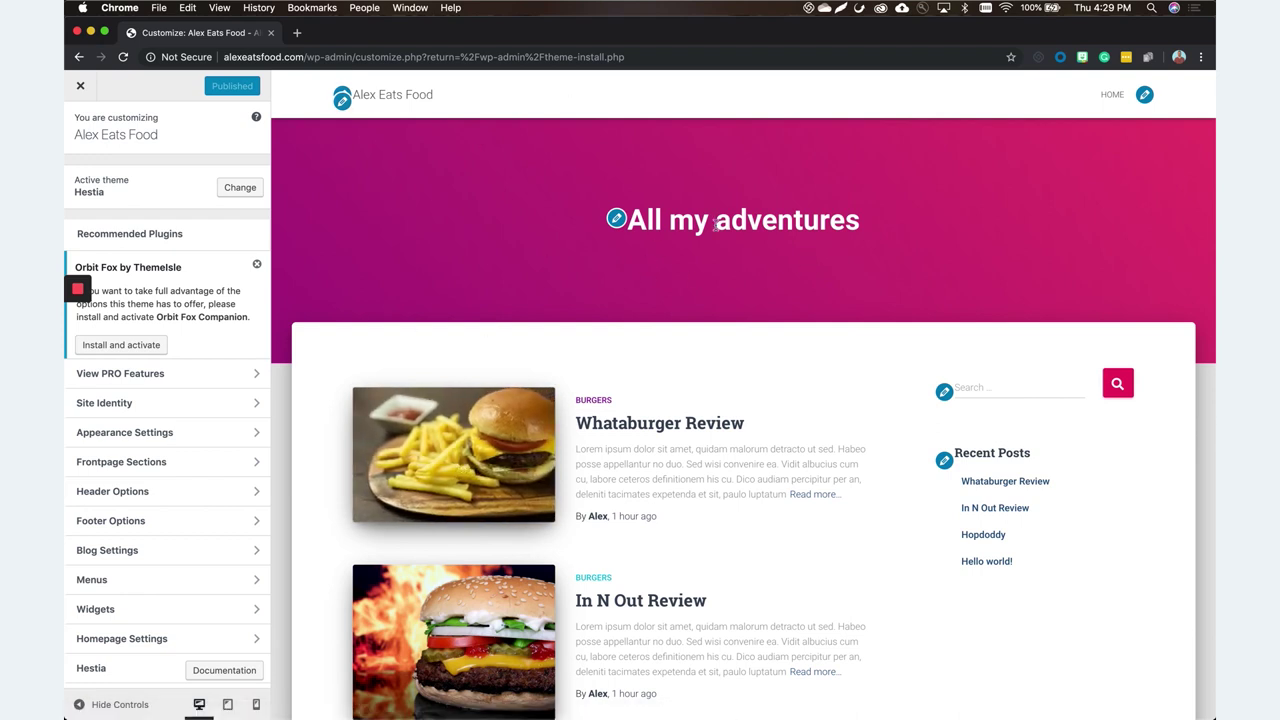
pyautogui.scroll(-10, 842, 581)
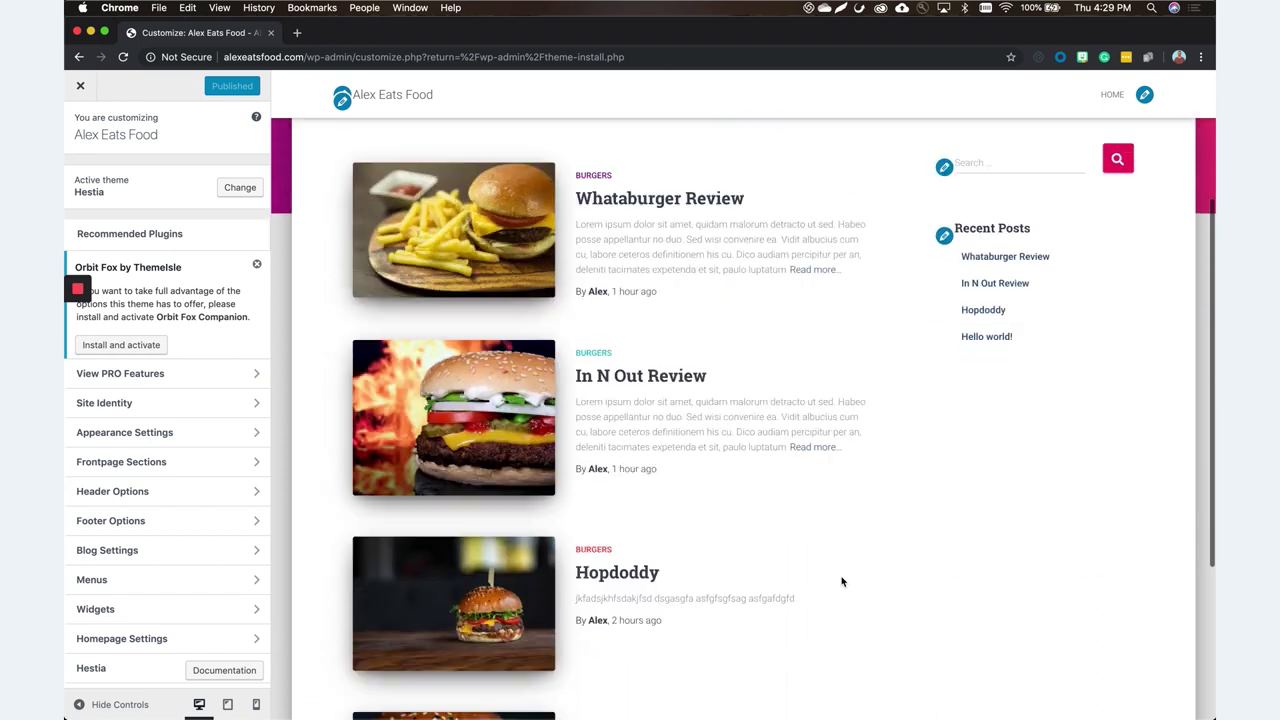
pyautogui.scroll(10, 800, 540)
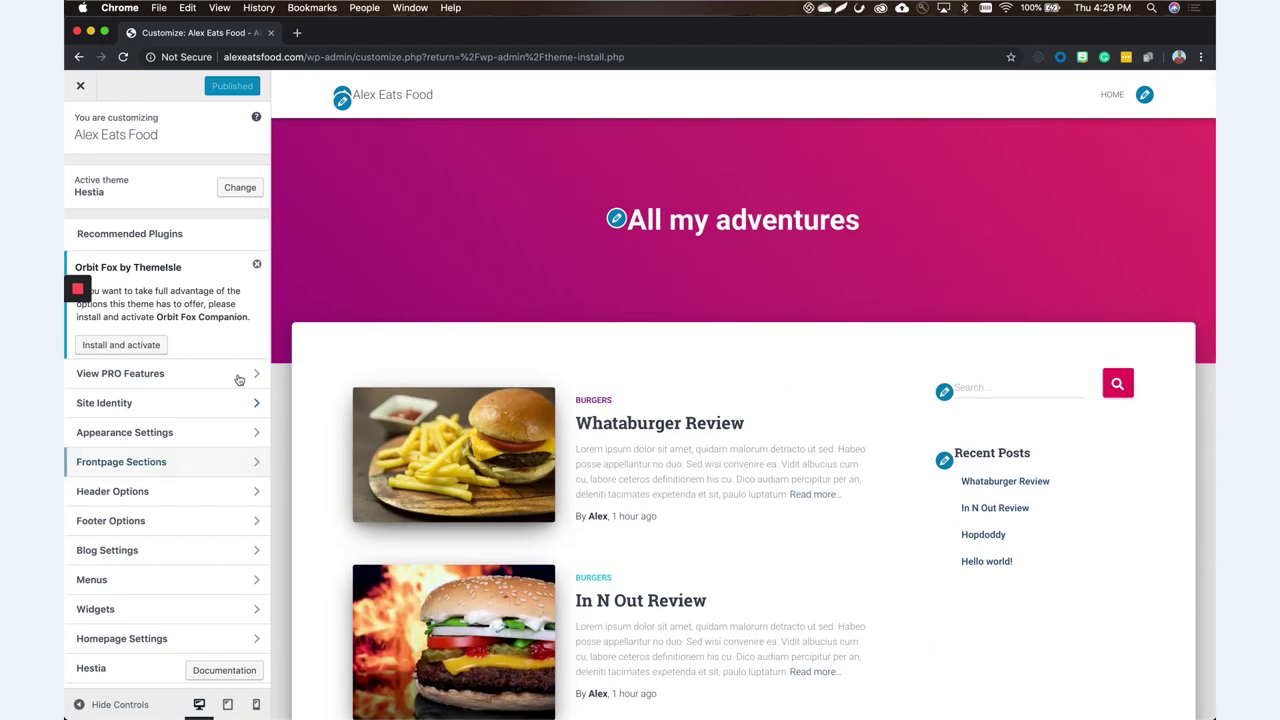
pyautogui.click(197, 403)
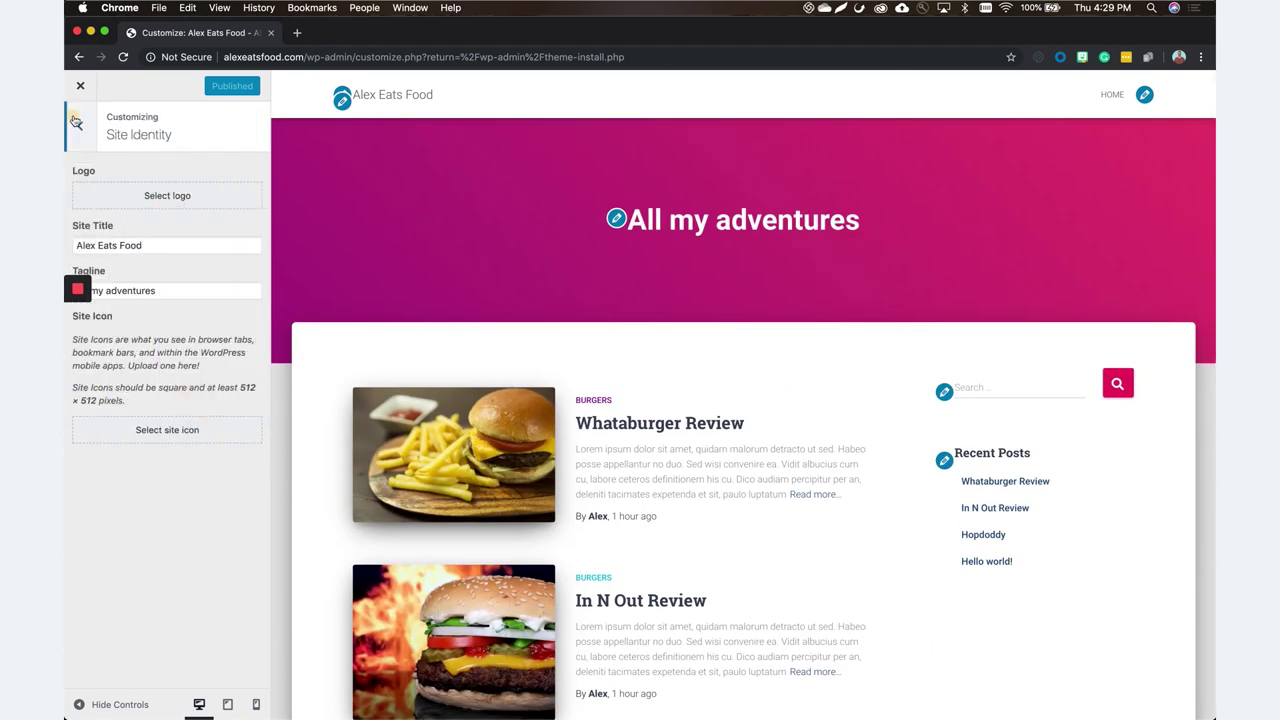
pyautogui.click(68, 124)
pyautogui.click(191, 434)
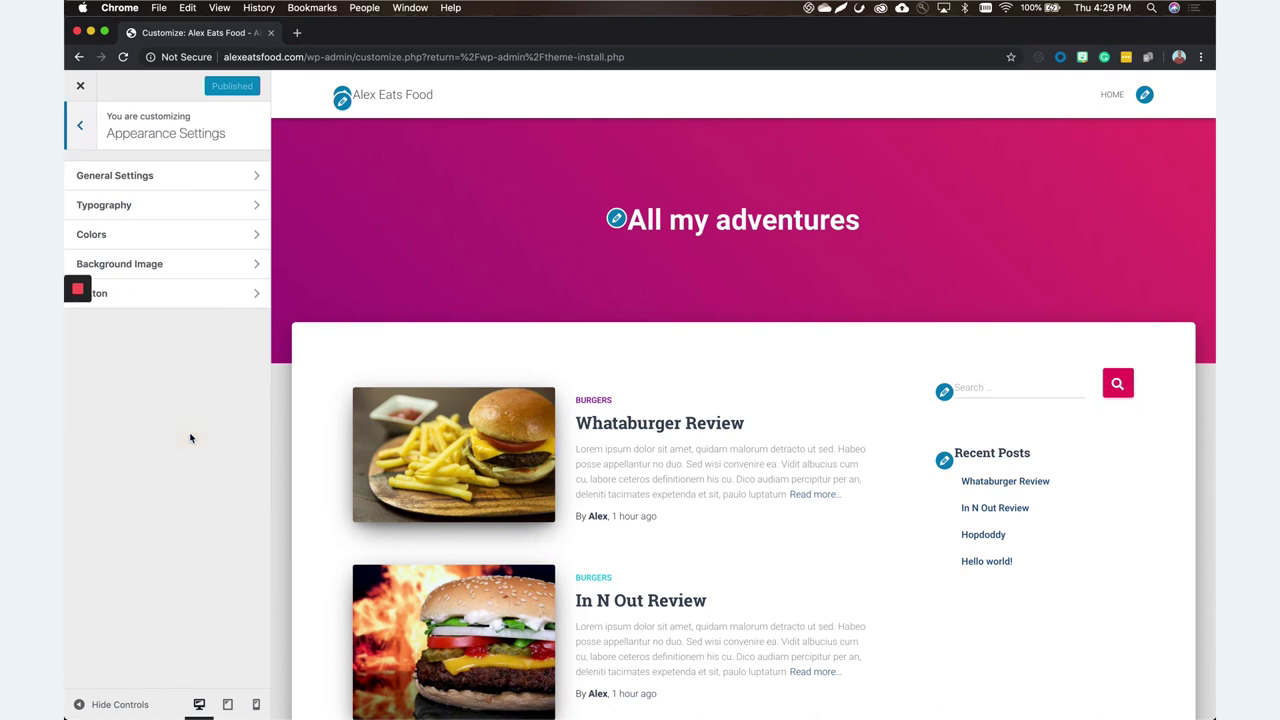
pyautogui.click(190, 188)
pyautogui.click(90, 140)
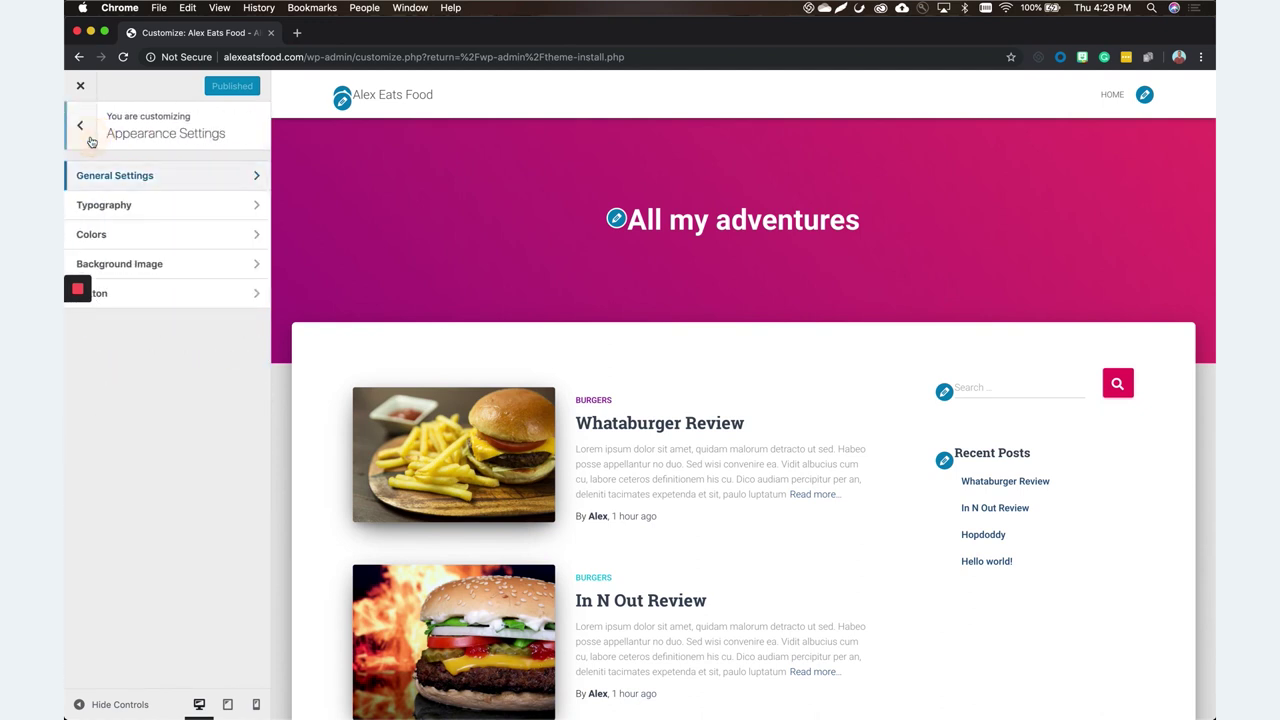
pyautogui.click(171, 205)
pyautogui.click(162, 221)
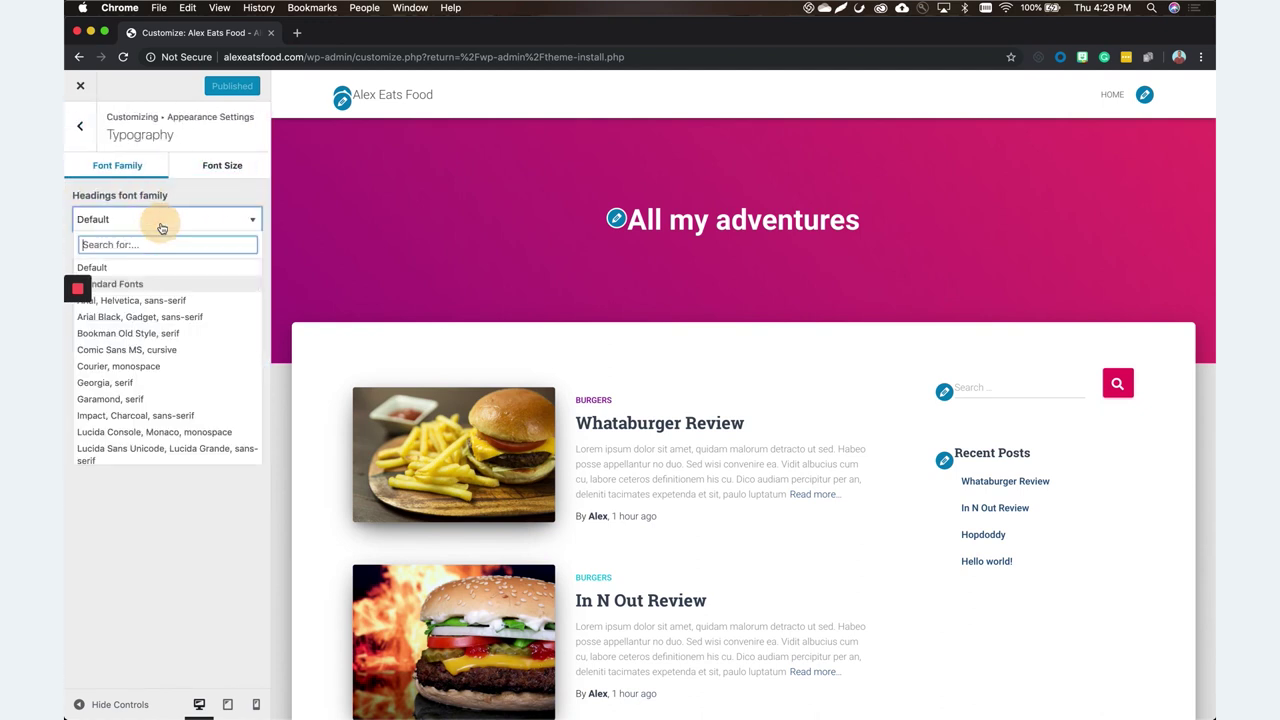
pyautogui.click(74, 122)
pyautogui.click(71, 129)
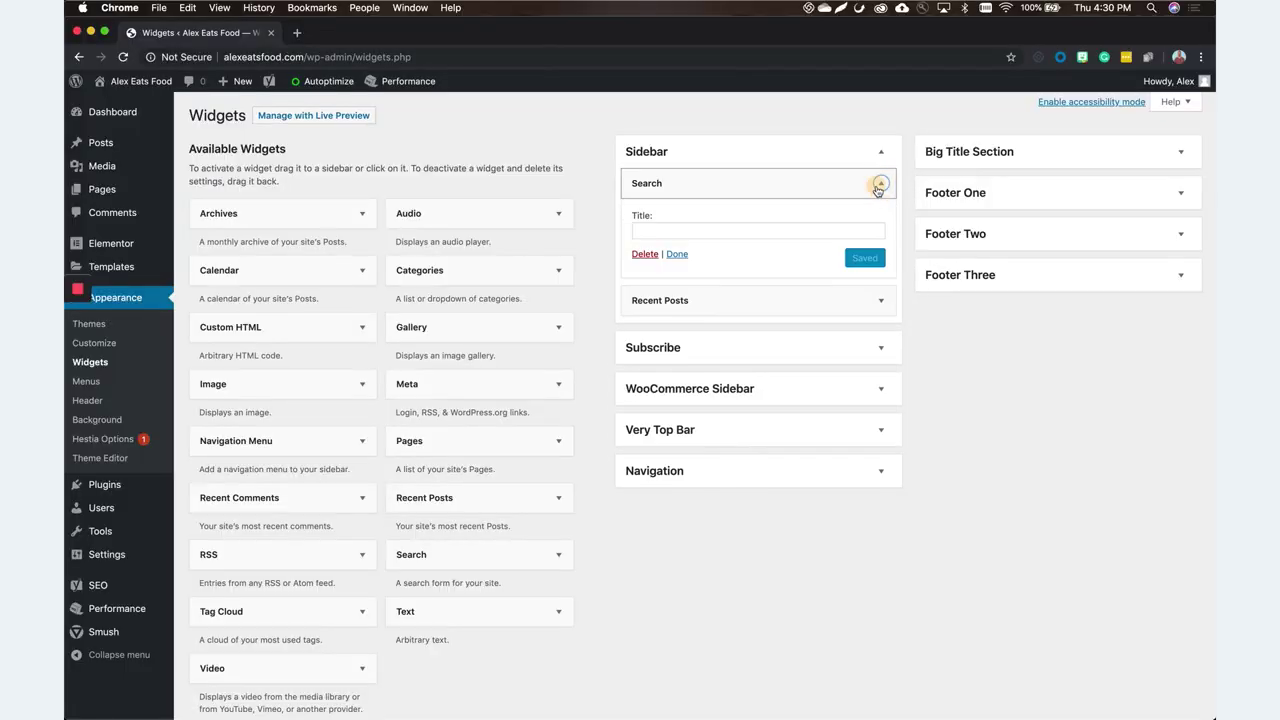
# - Show the Recent Posts widget settings and peek into the Subscribe, WooCommerce Sidebar and Very Top Bar areas
pyautogui.click(875, 183)
pyautogui.click(885, 222)
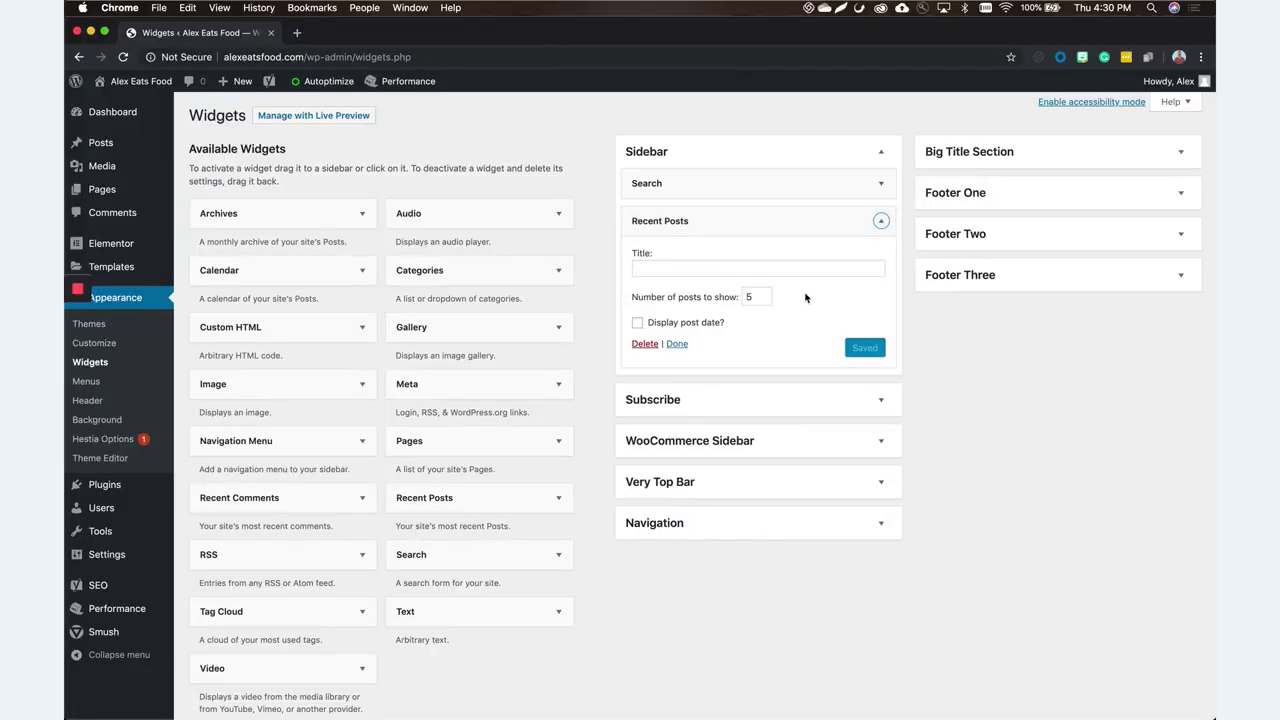
pyautogui.click(882, 402)
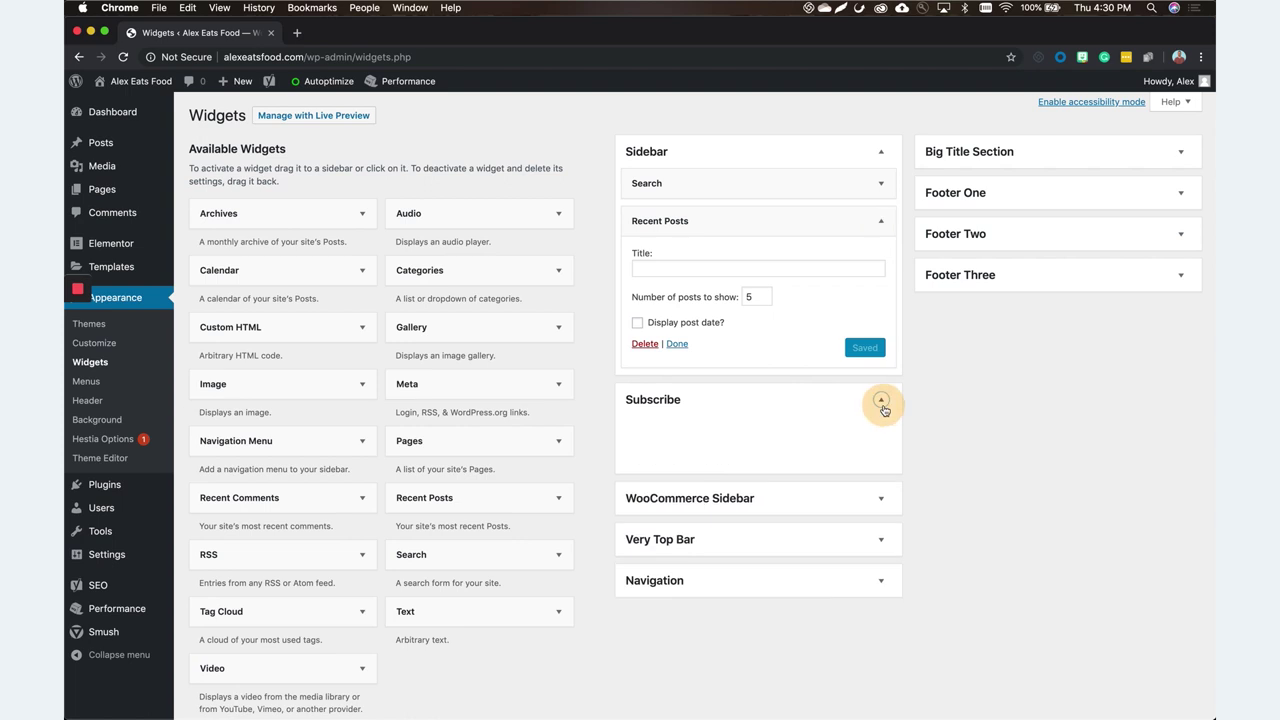
pyautogui.click(883, 403)
pyautogui.click(857, 445)
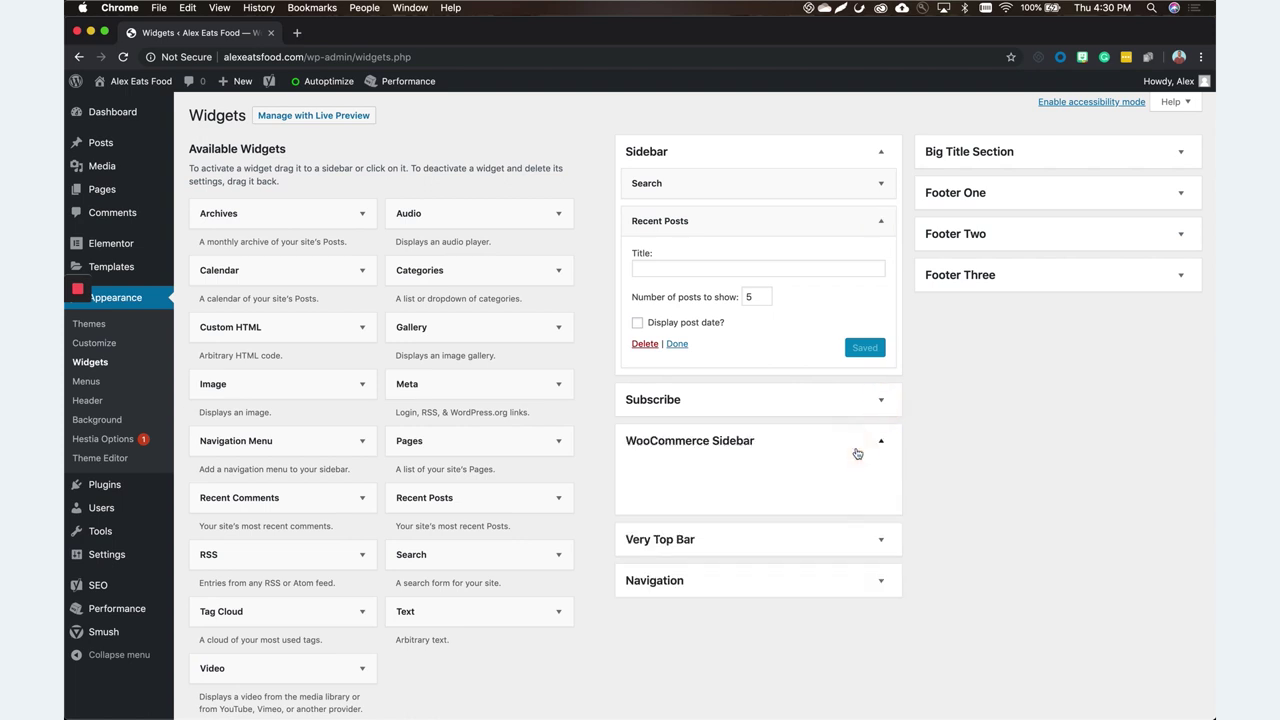
pyautogui.click(857, 453)
pyautogui.click(875, 478)
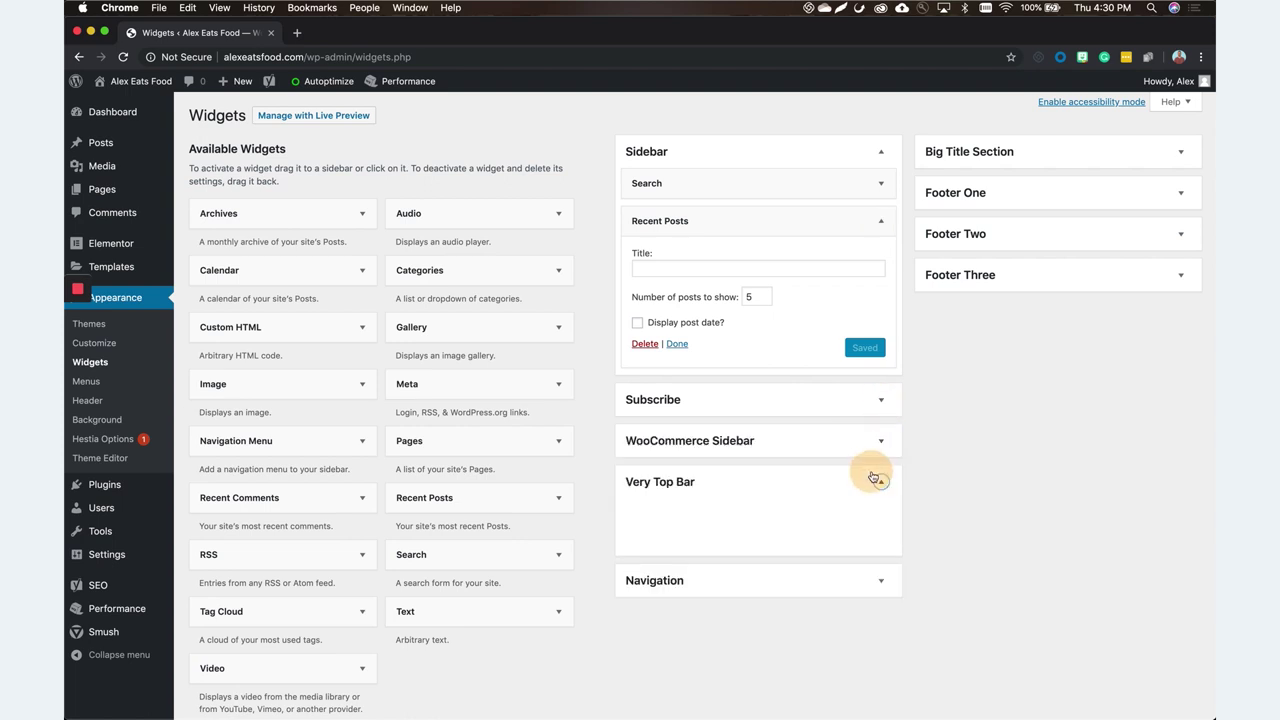
pyautogui.click(875, 478)
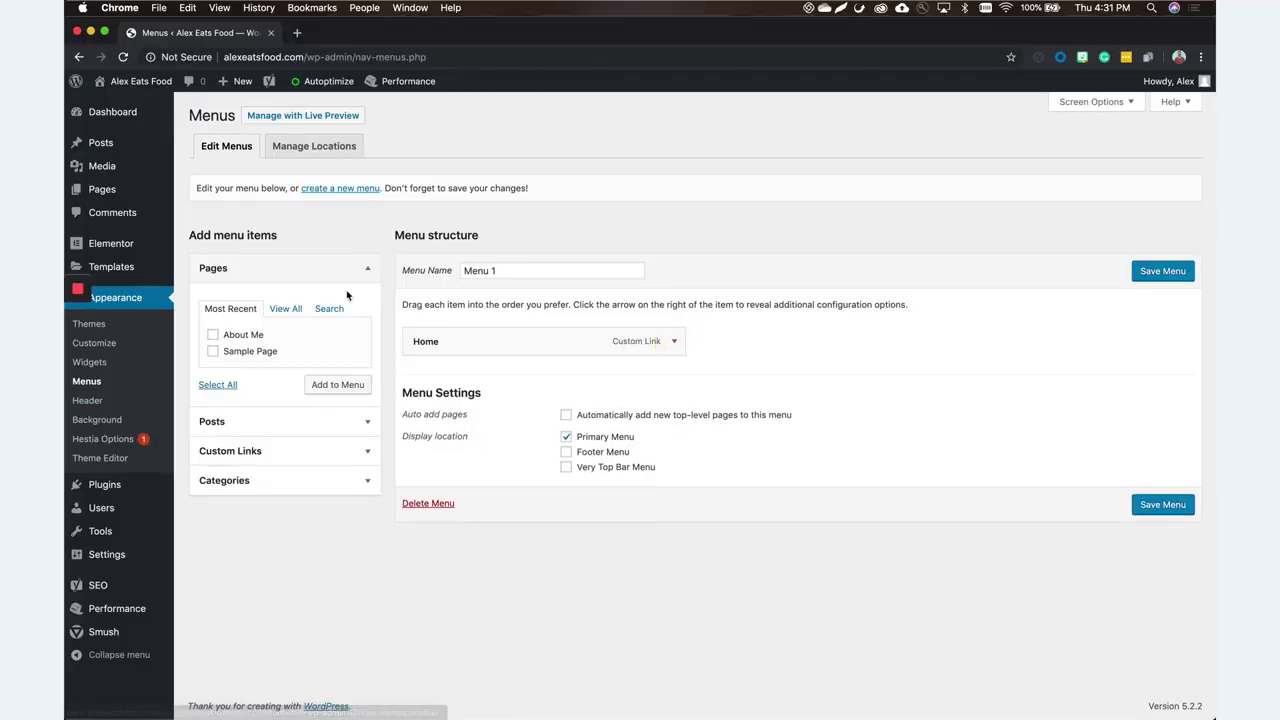
# - Tick About Me under Pages, add it to Menu 1, check its item settings, and save
pyautogui.click(220, 334)
pyautogui.click(338, 390)
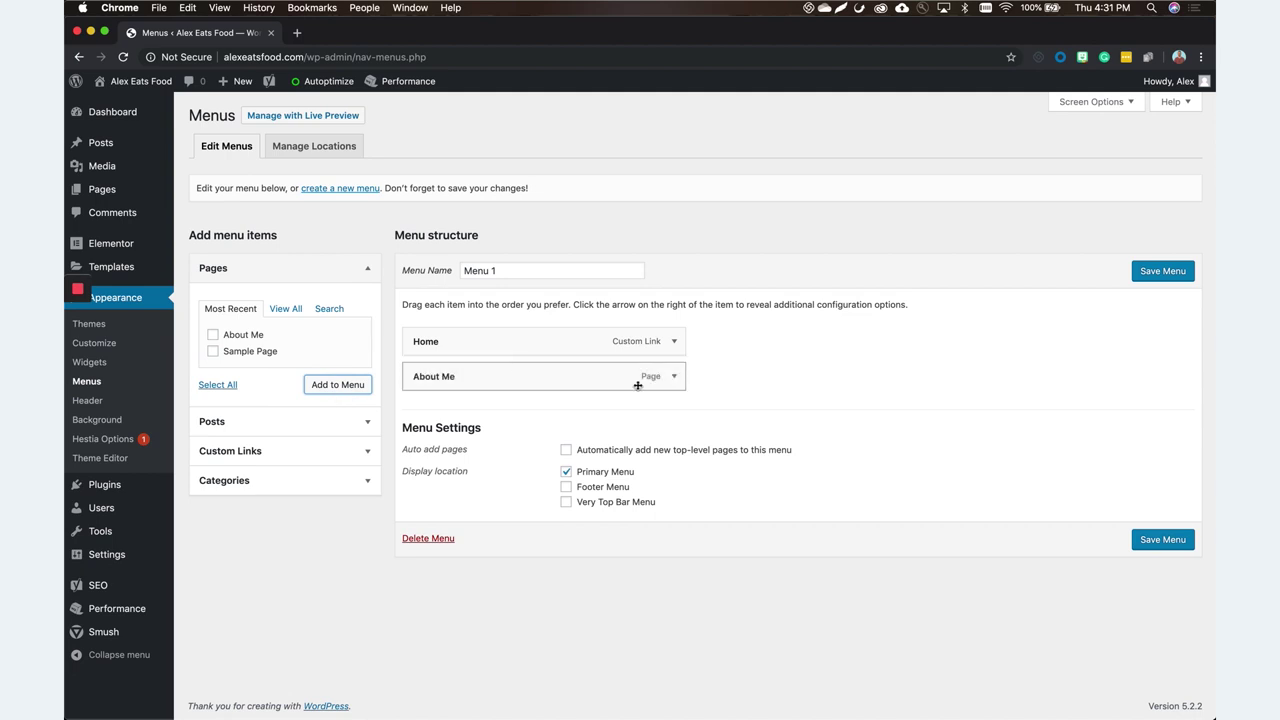
pyautogui.click(680, 384)
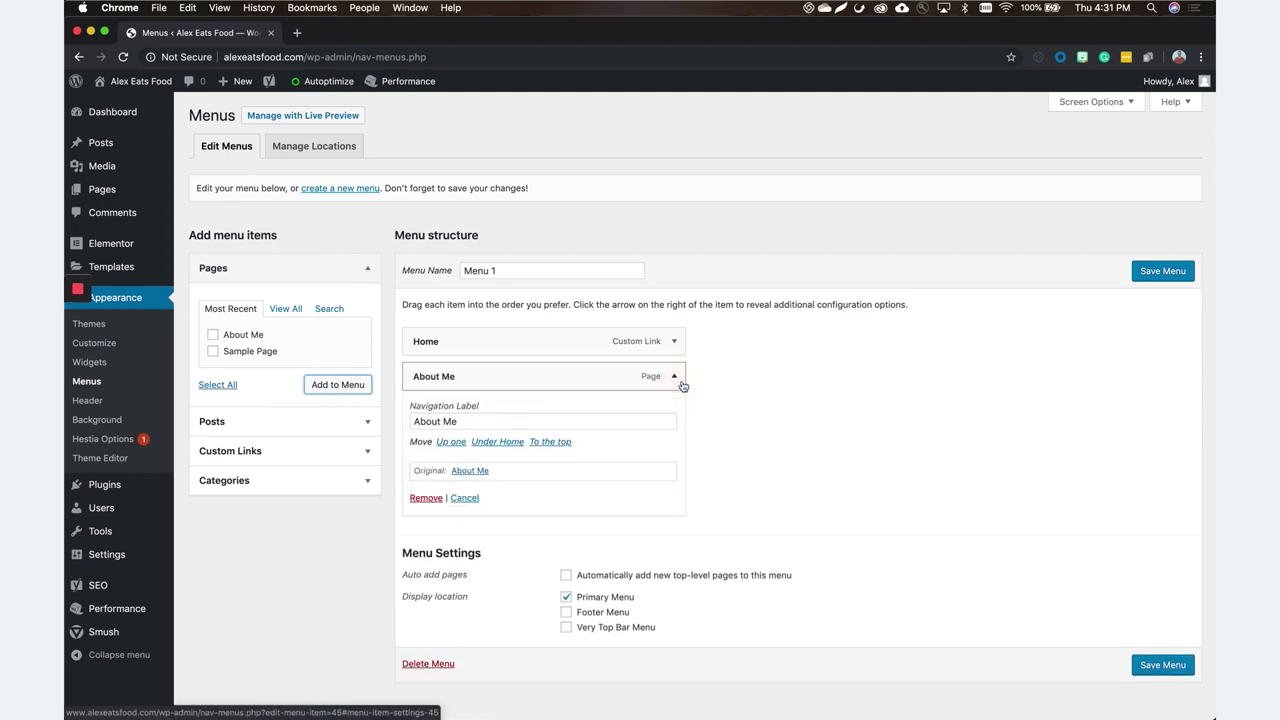
pyautogui.click(682, 386)
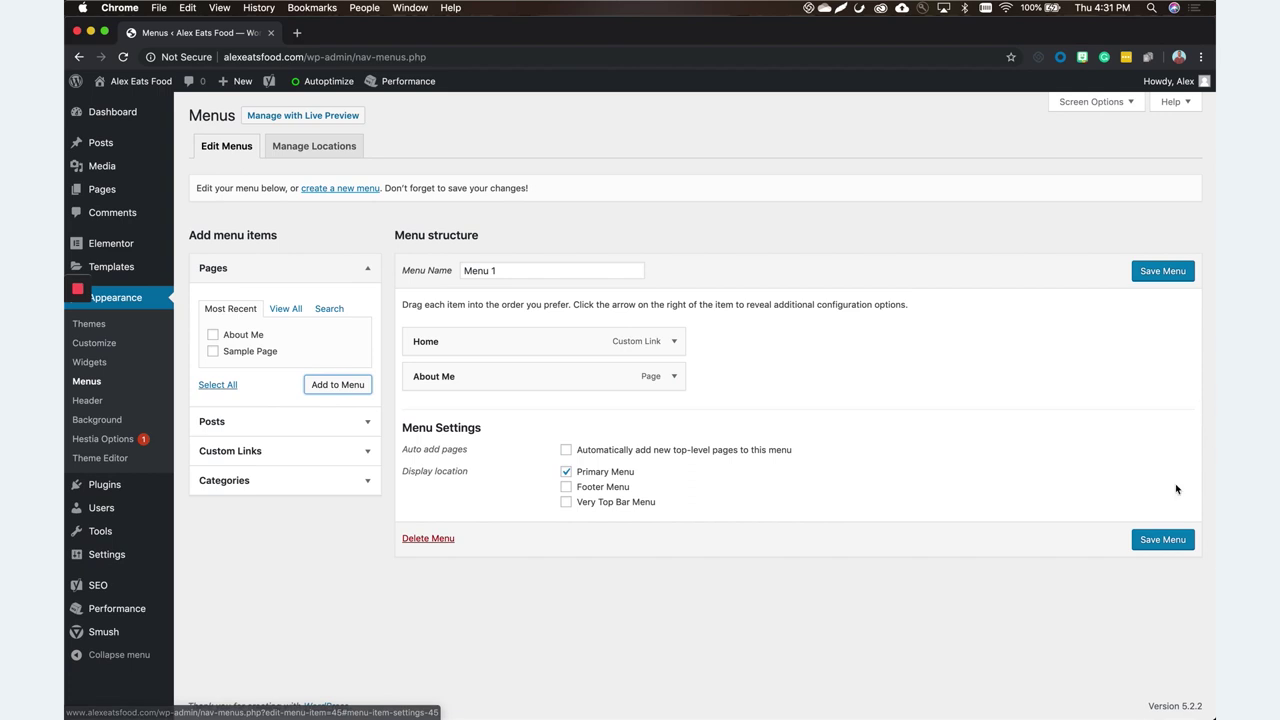
pyautogui.click(1163, 540)
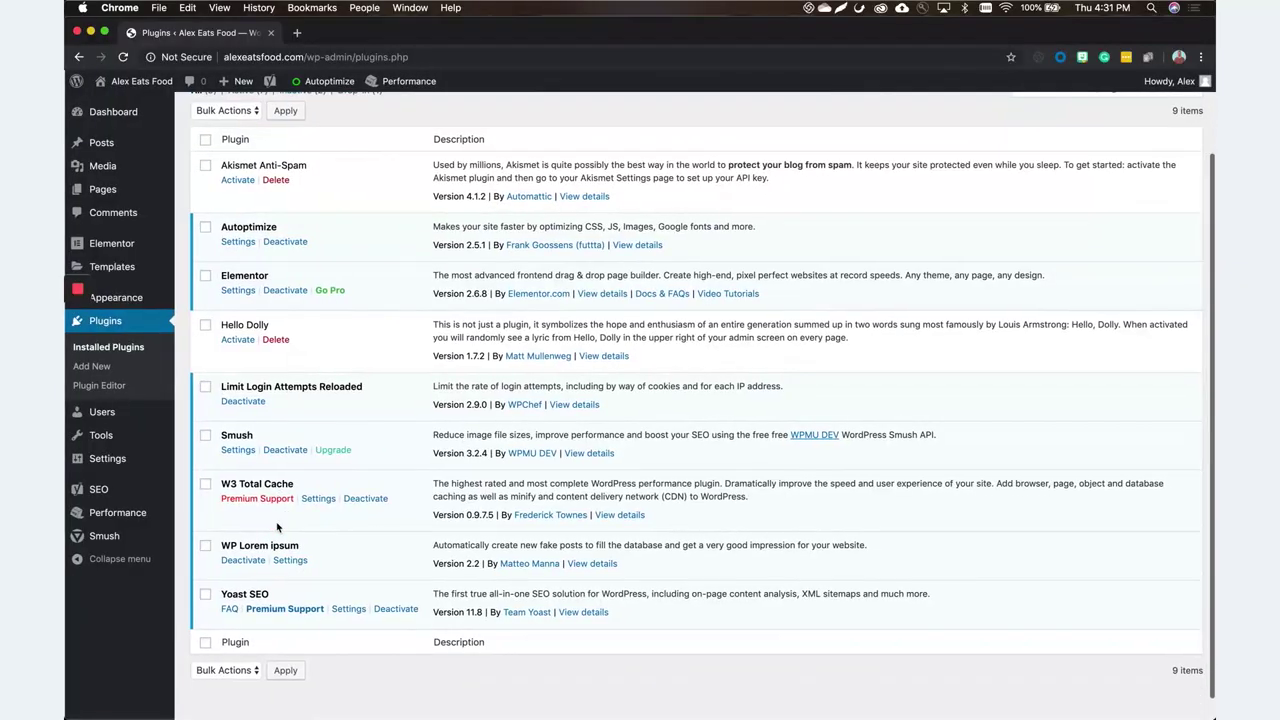
# - Review the nine installed plugins and head to the Add Plugins page
pyautogui.scroll(2, 278, 527)
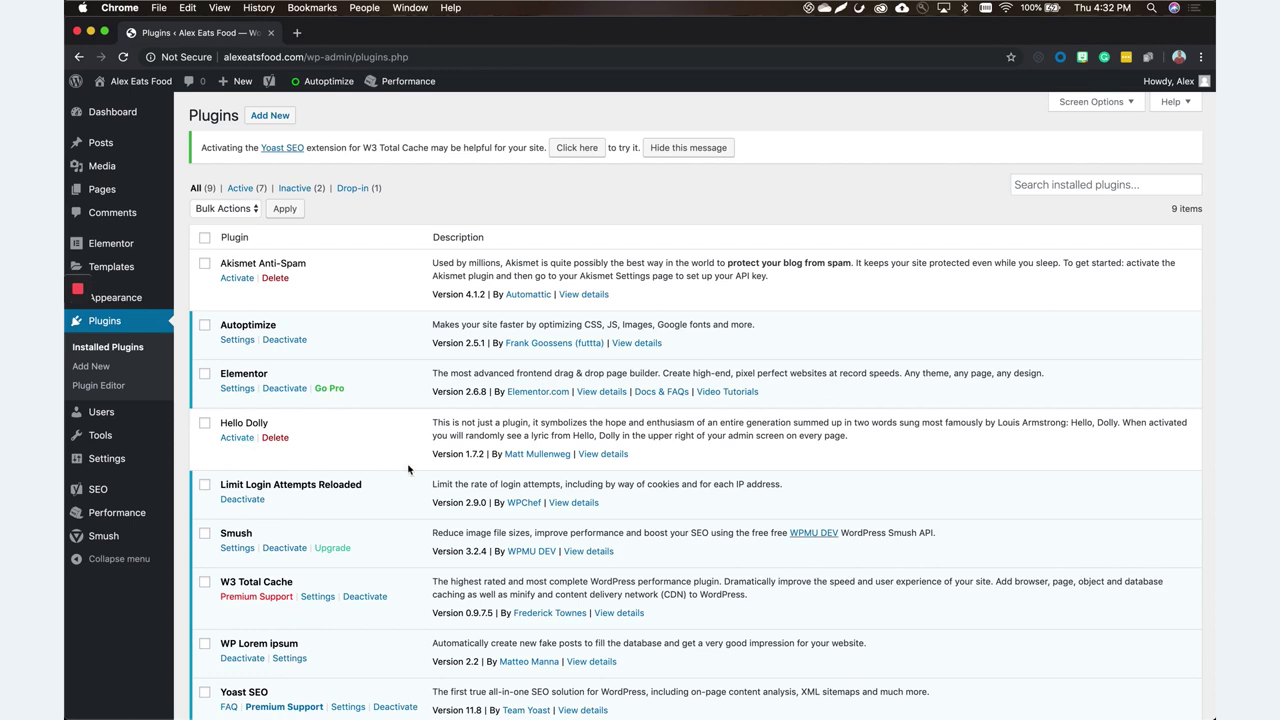
pyautogui.click(110, 367)
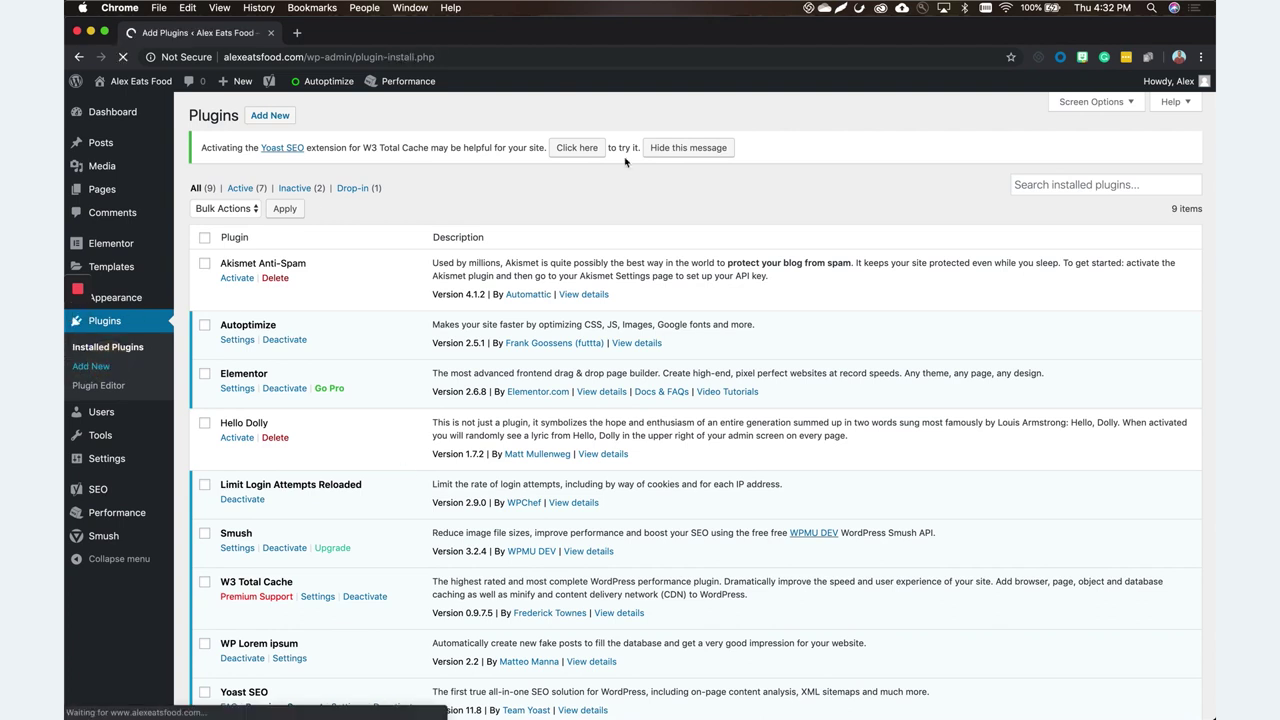
# - Search the plugin directory for 'slider' and install Smart Slider 3
pyautogui.click(1058, 154)
pyautogui.write('slide')
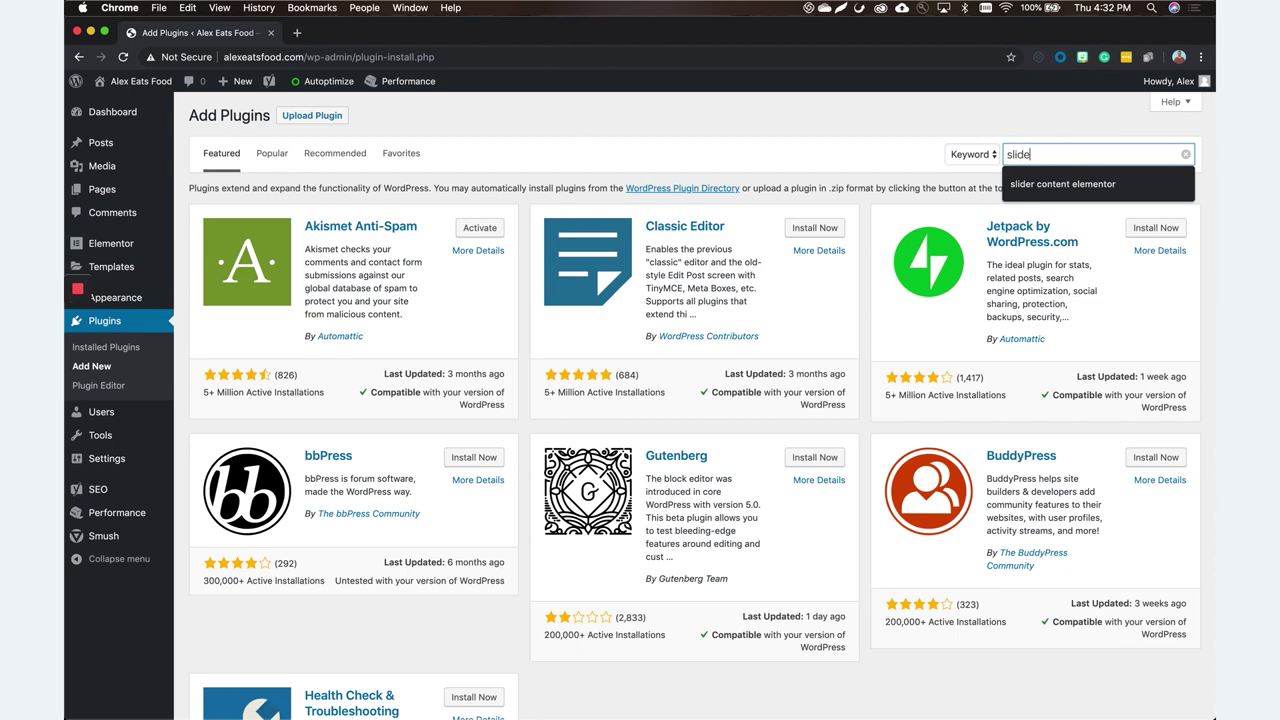
pyautogui.press('Return')
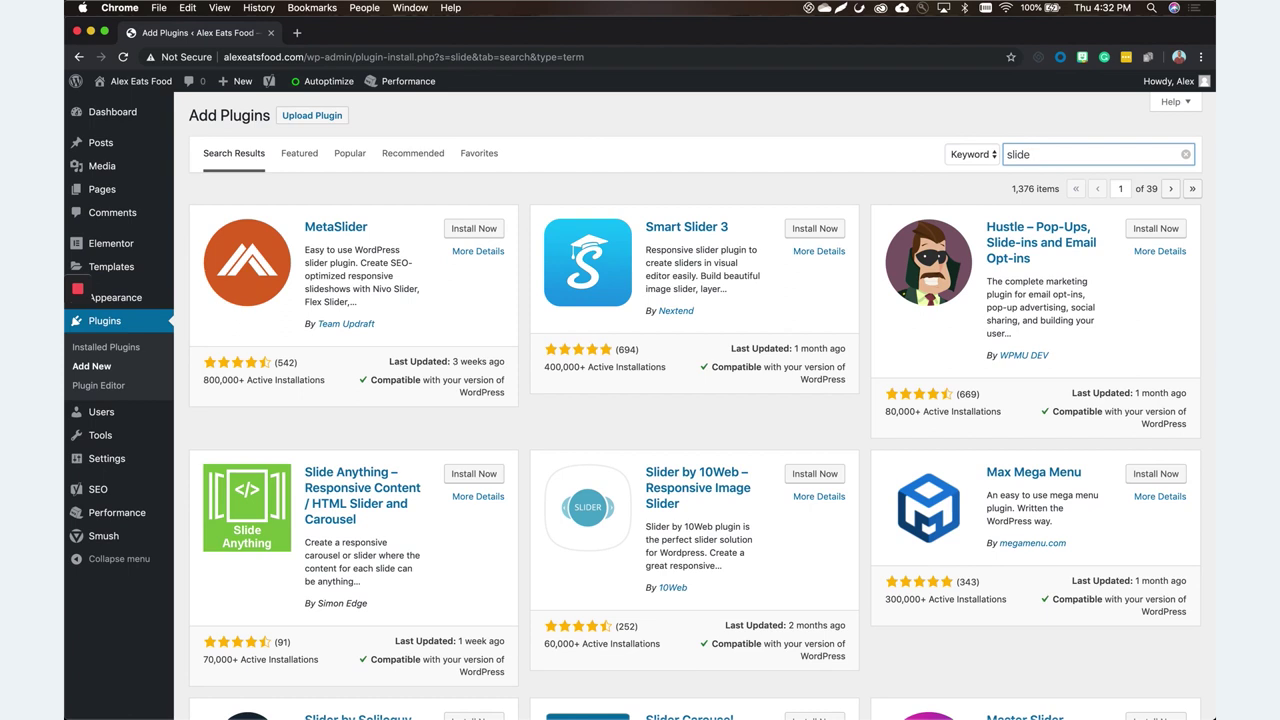
pyautogui.write('r')
pyautogui.press('Return')
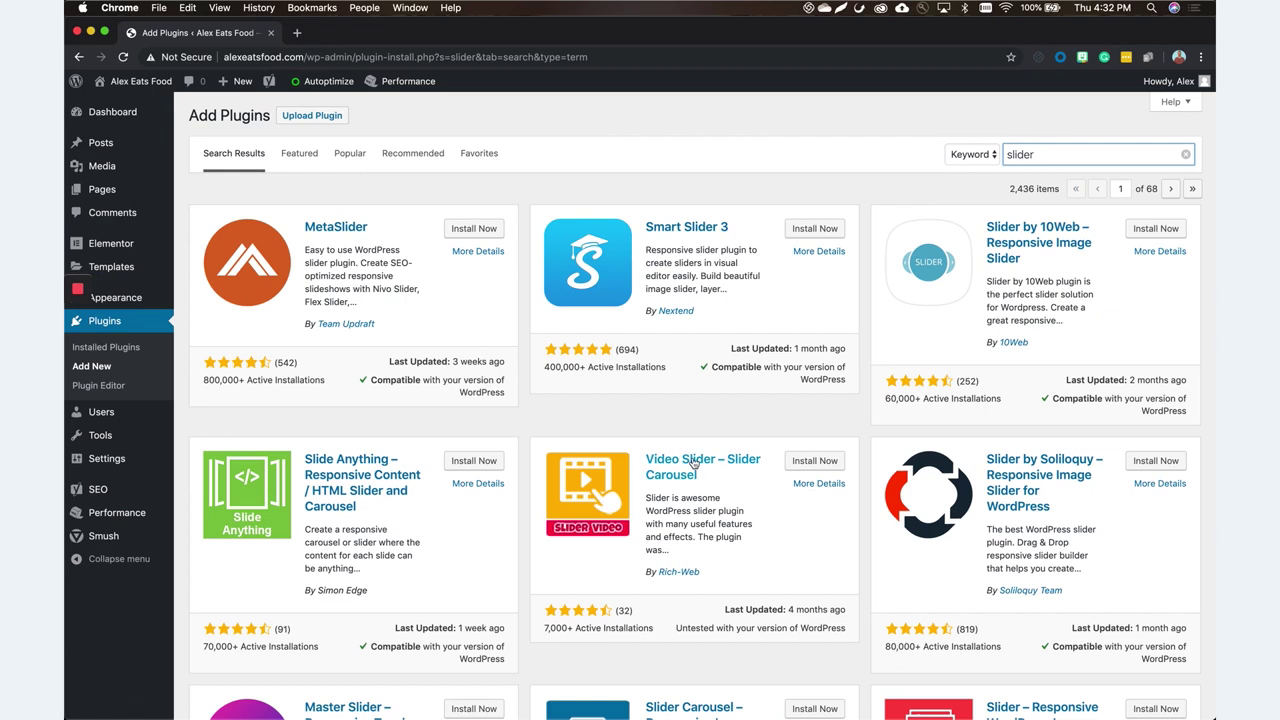
pyautogui.rightClick(506, 566)
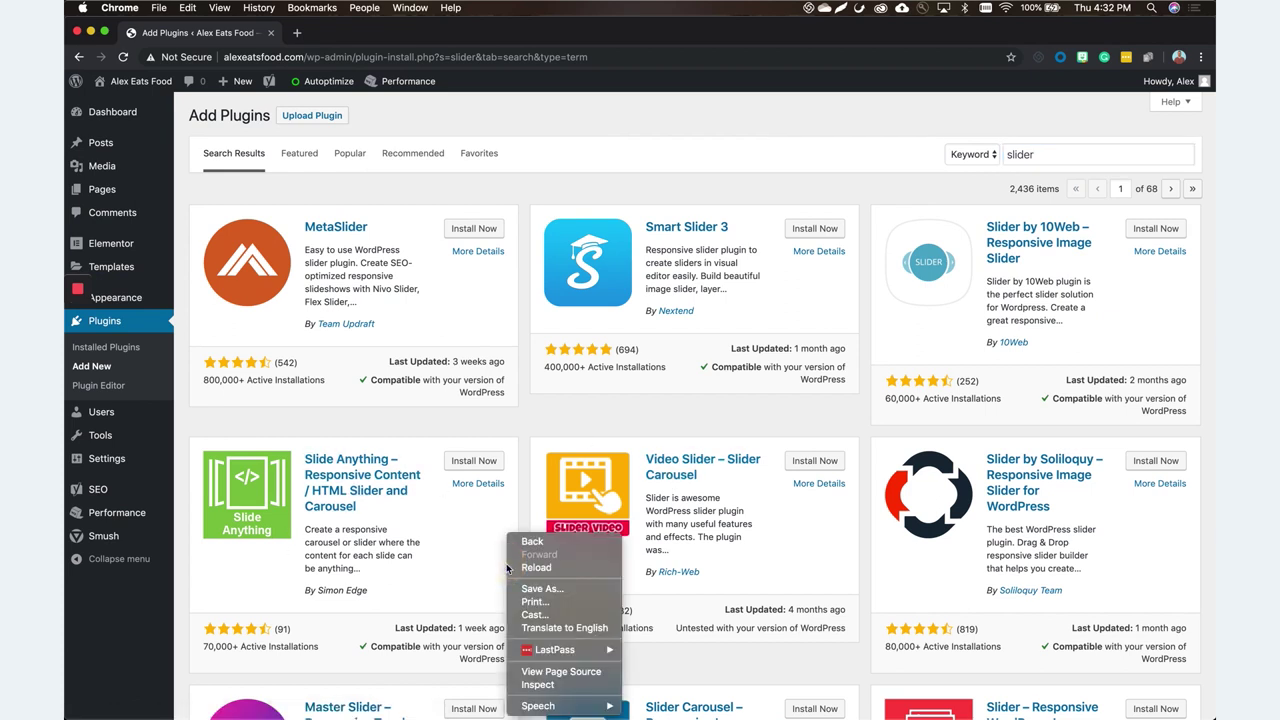
pyautogui.click(607, 430)
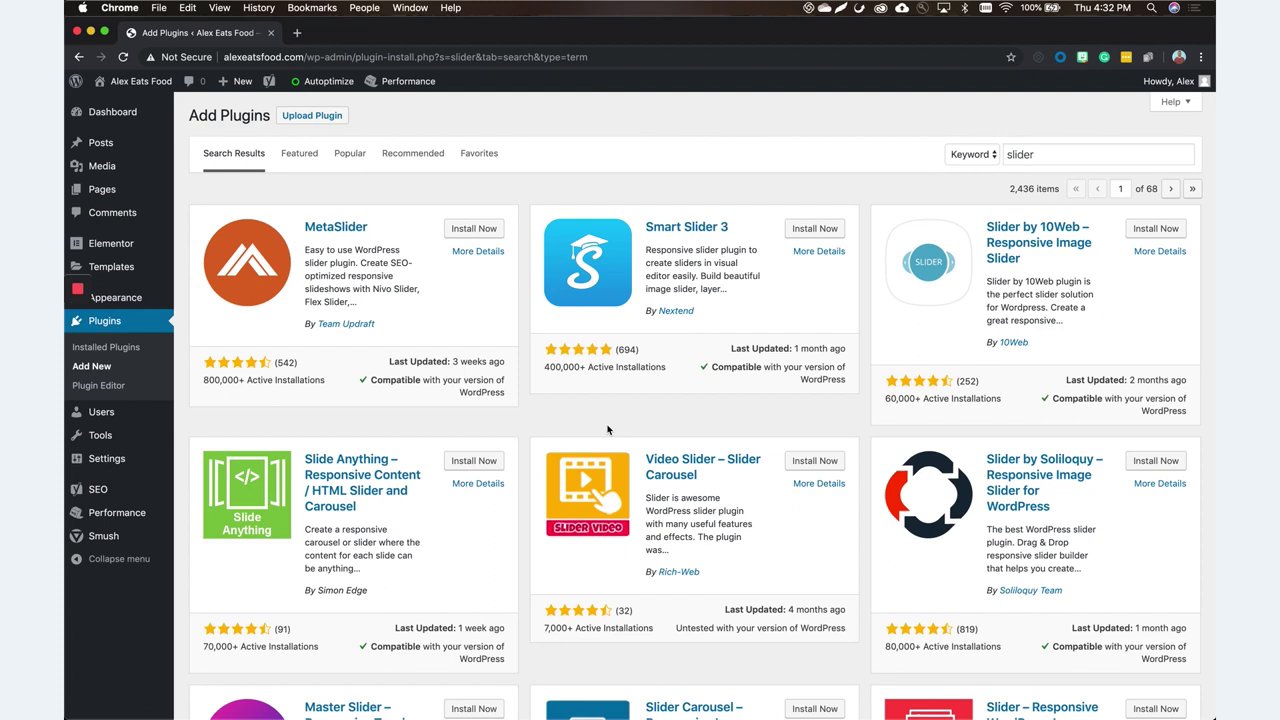
pyautogui.click(815, 229)
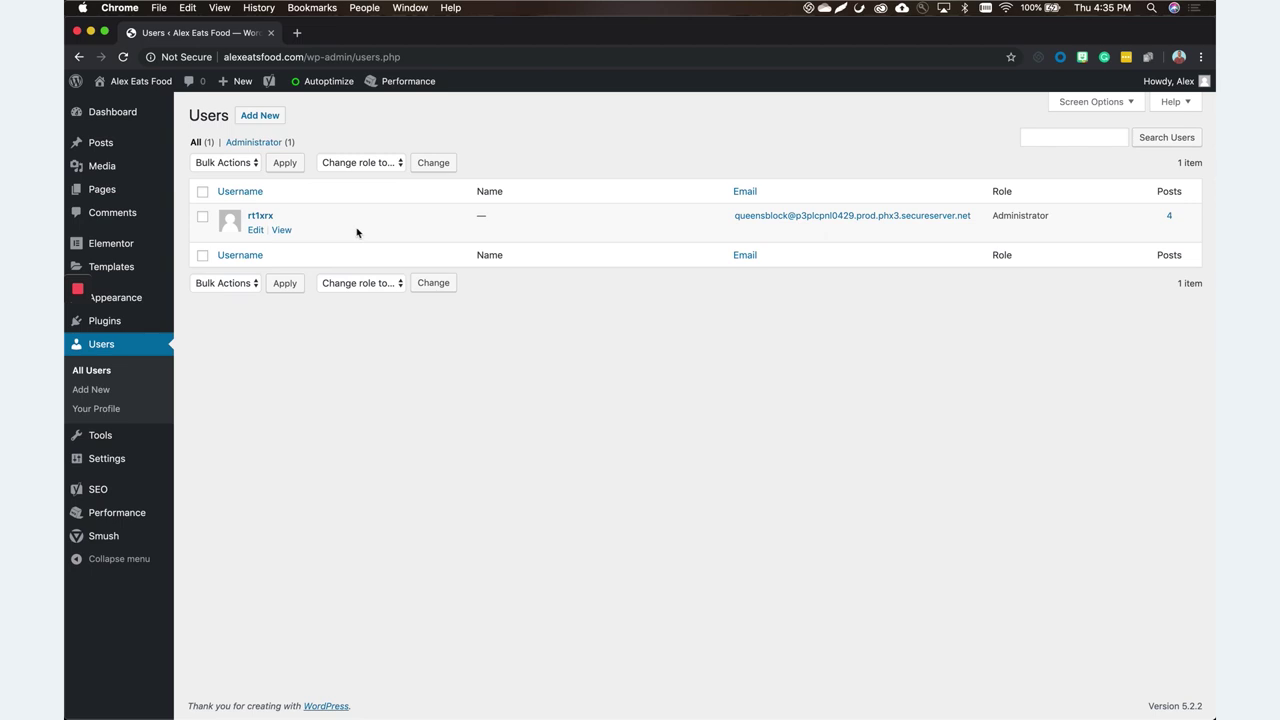
# - Open the Add New User form from the Users screen
pyautogui.click(255, 118)
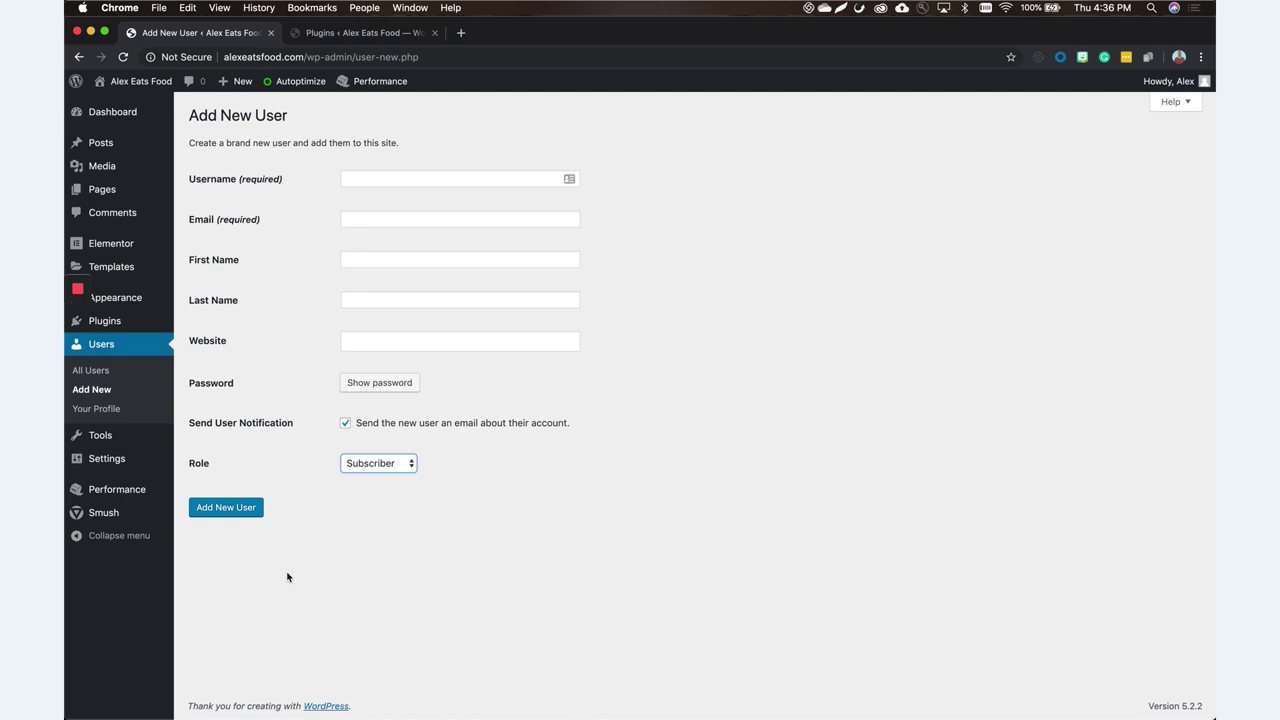
# - Change the new user's role from Subscriber to Administrator
pyautogui.click(393, 466)
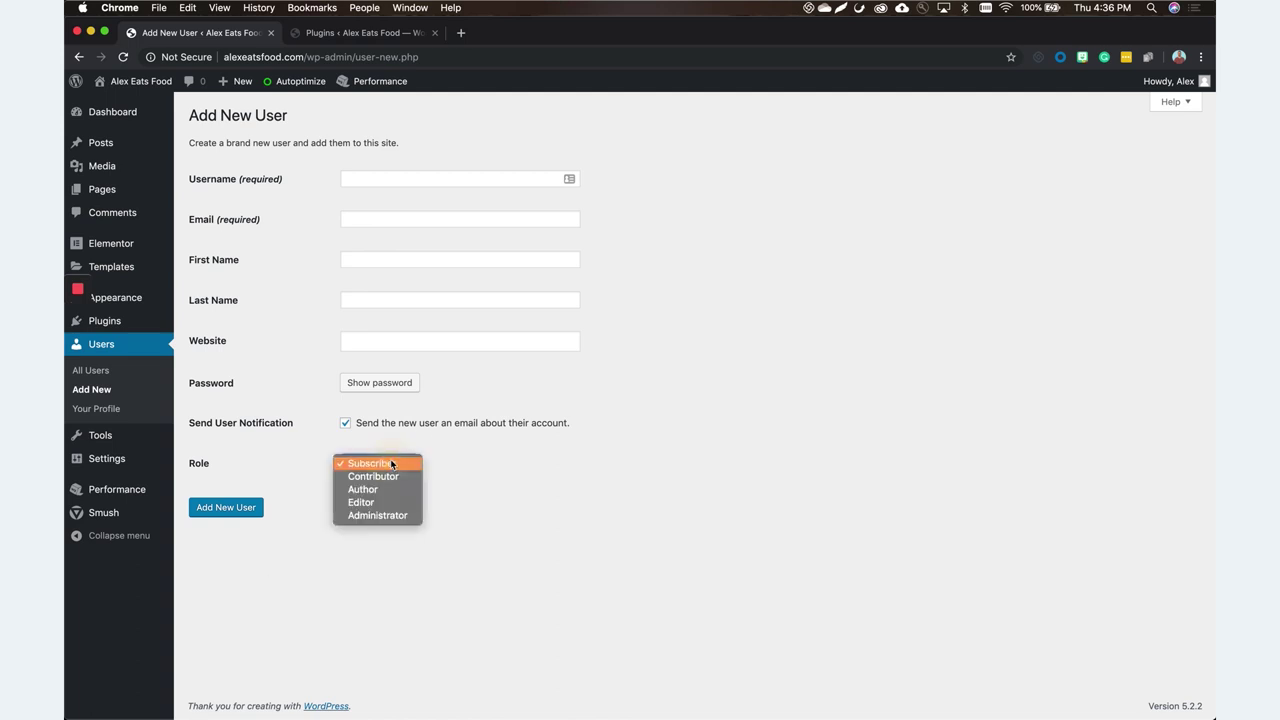
pyautogui.click(368, 516)
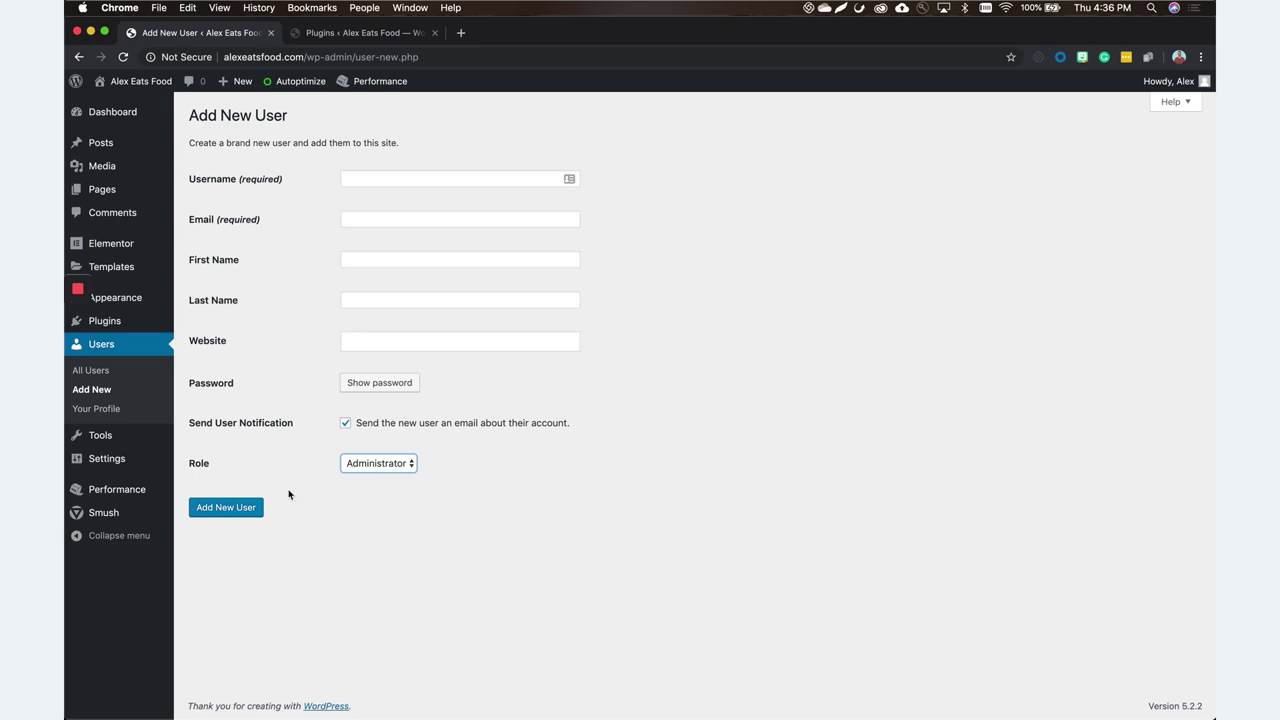
# - Visit the Tools page, then the Export and Import pages
pyautogui.moveTo(117, 444)
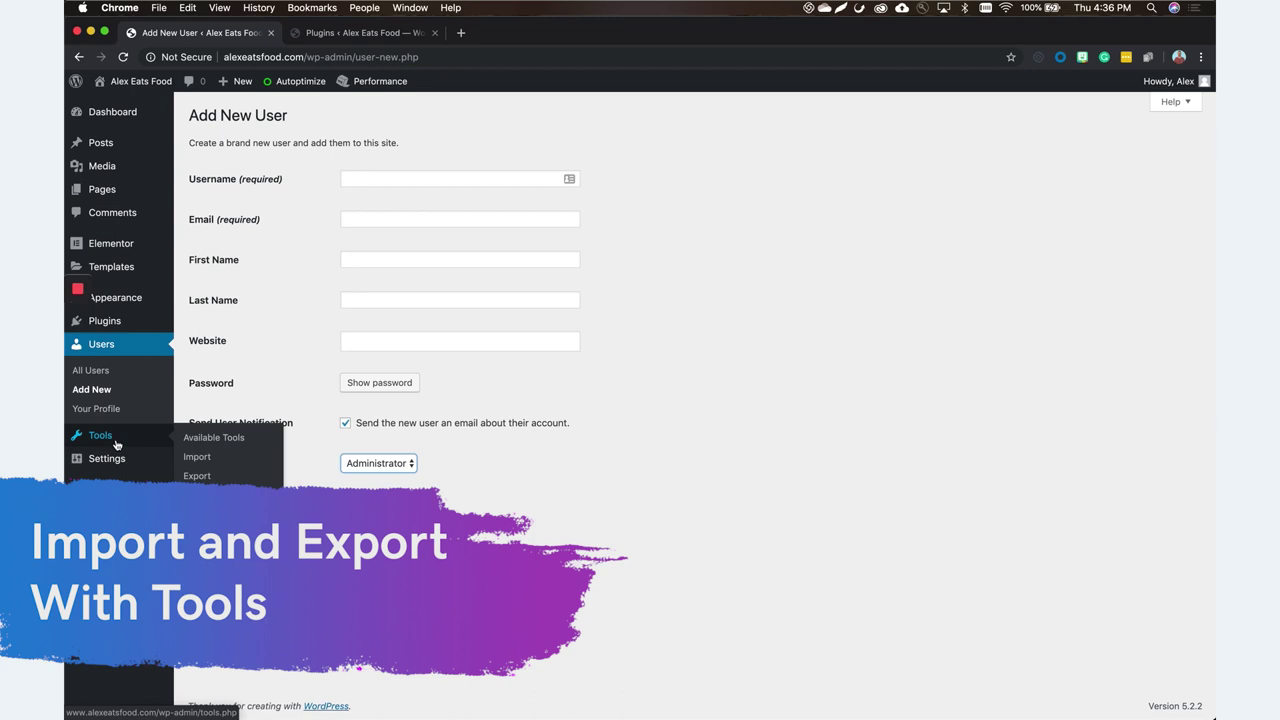
pyautogui.click(117, 444)
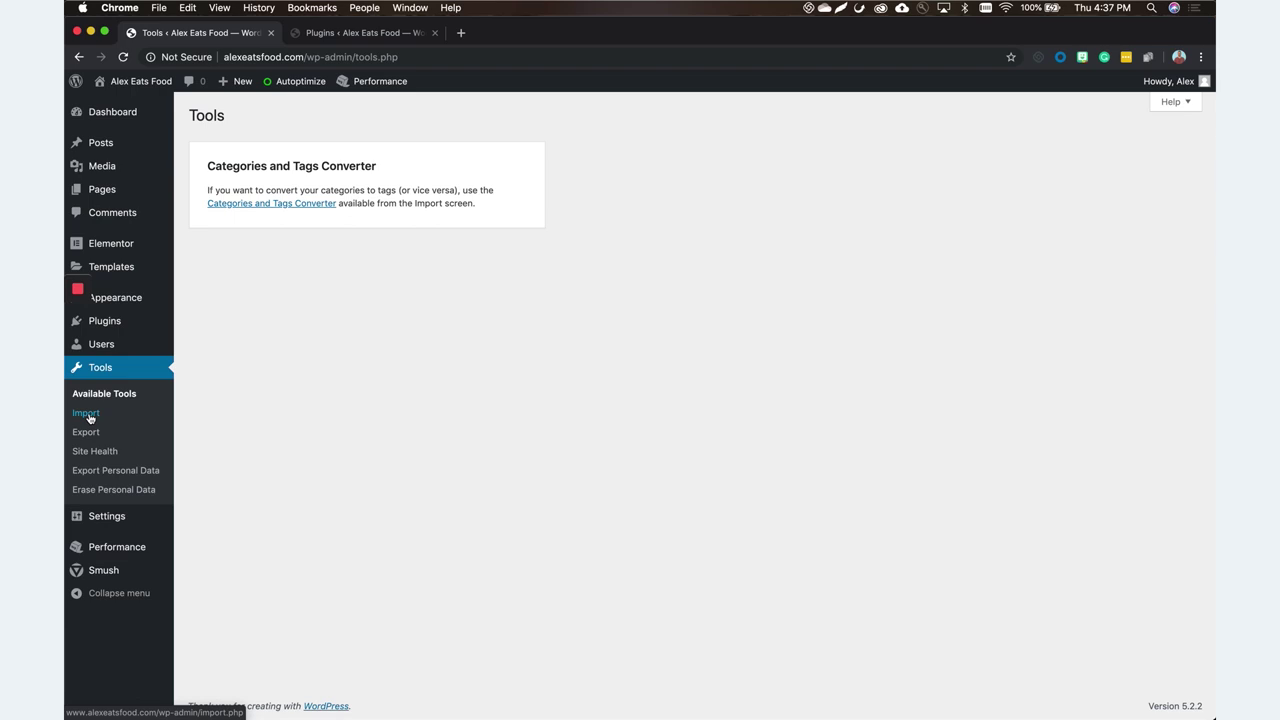
pyautogui.click(92, 433)
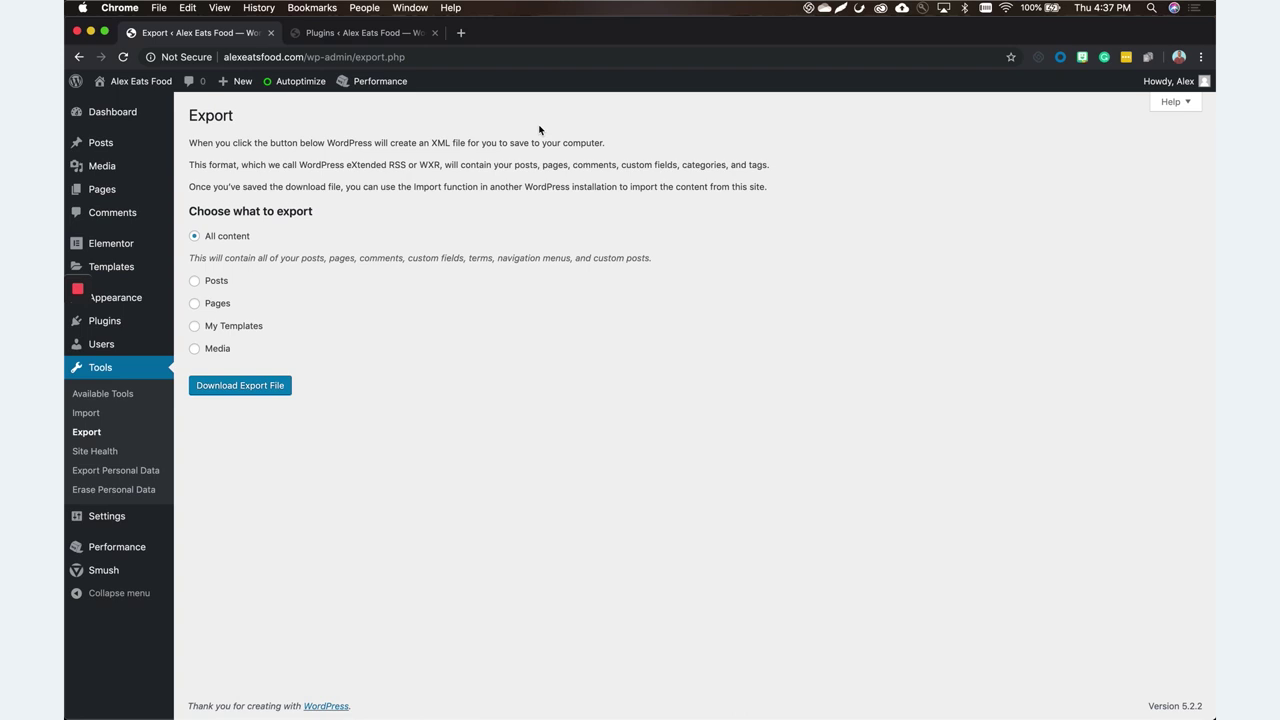
pyautogui.click(86, 412)
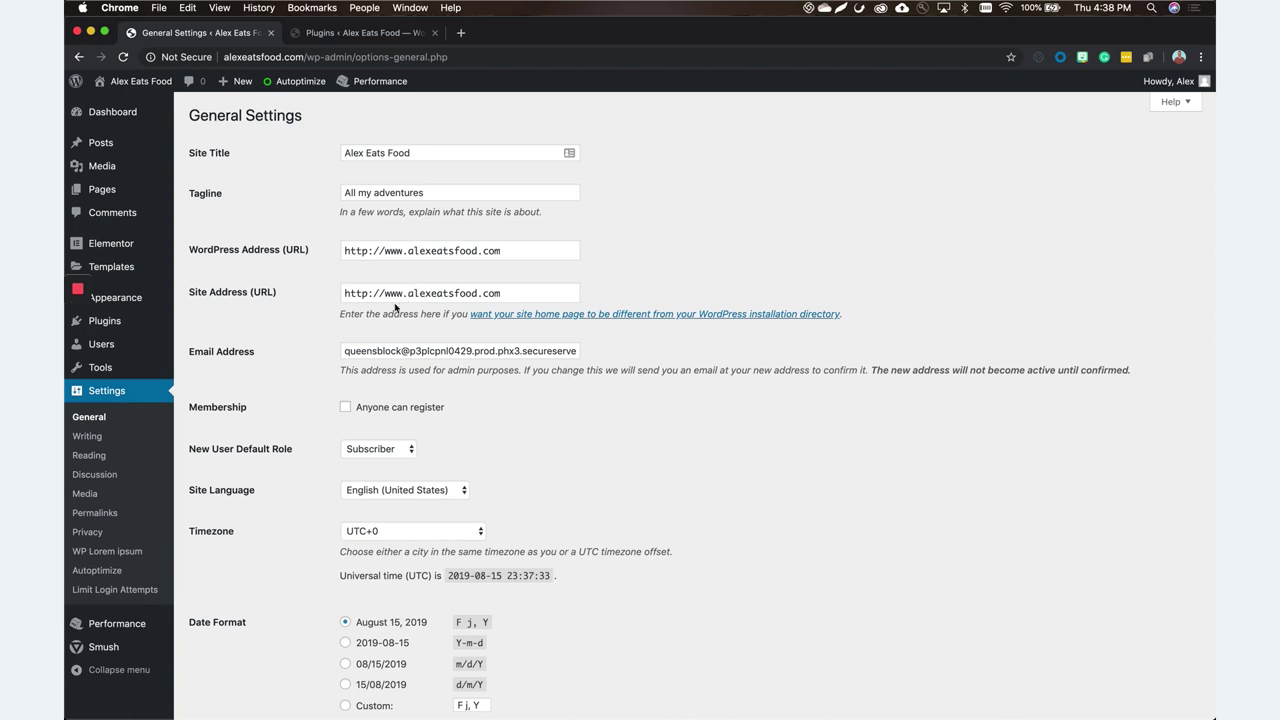
# - Review General Settings, toggling 'Anyone can register' on and back off, then go to Reading Settings
pyautogui.scroll(-2, 463, 410)
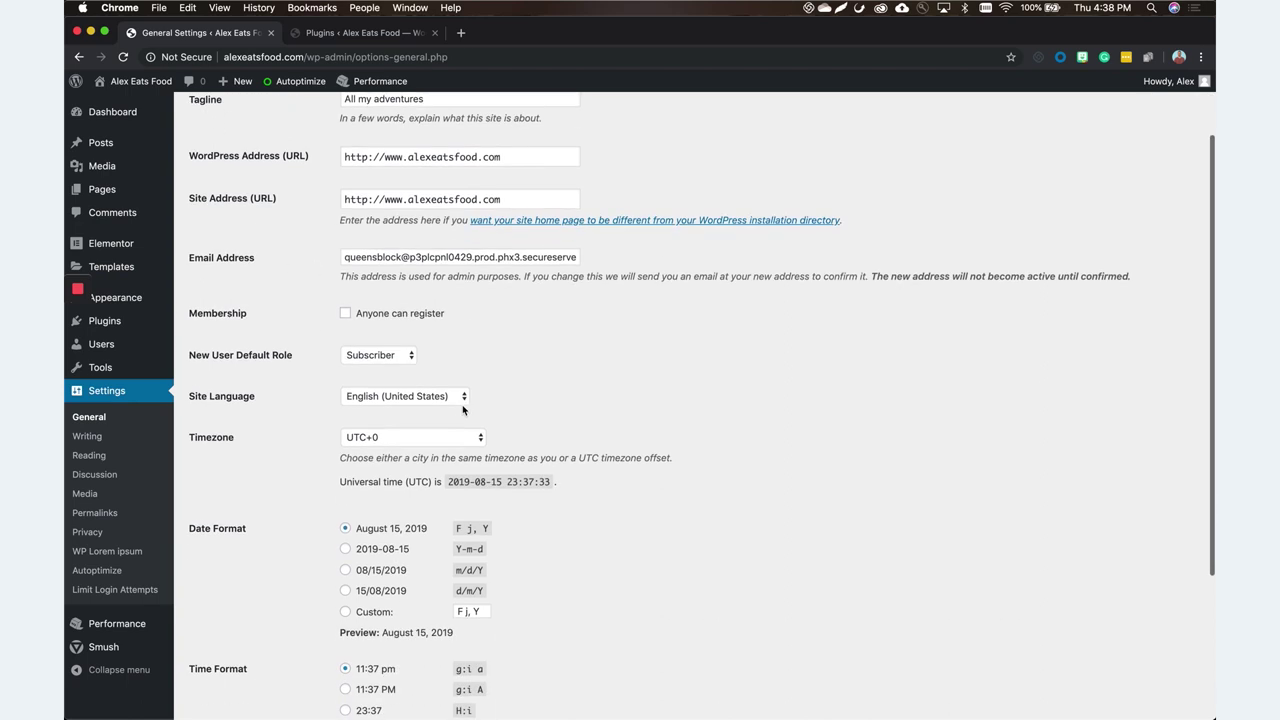
pyautogui.click(462, 259)
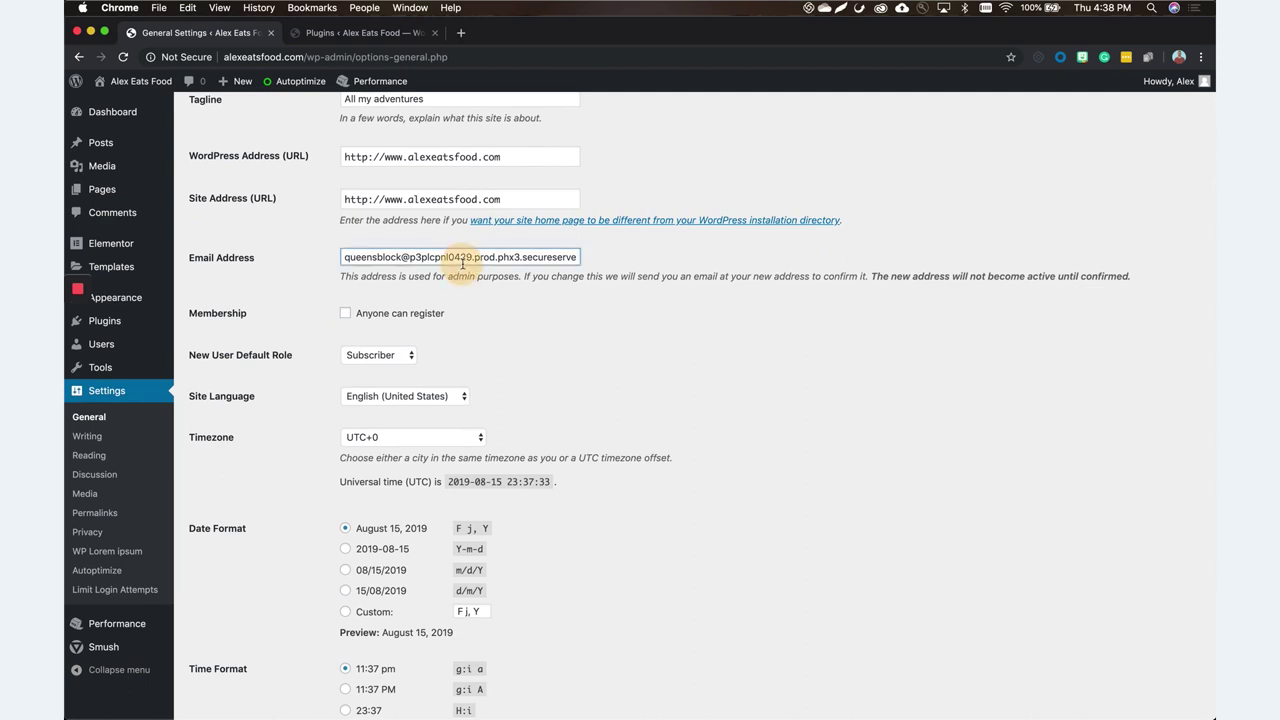
pyautogui.tripleClick(462, 259)
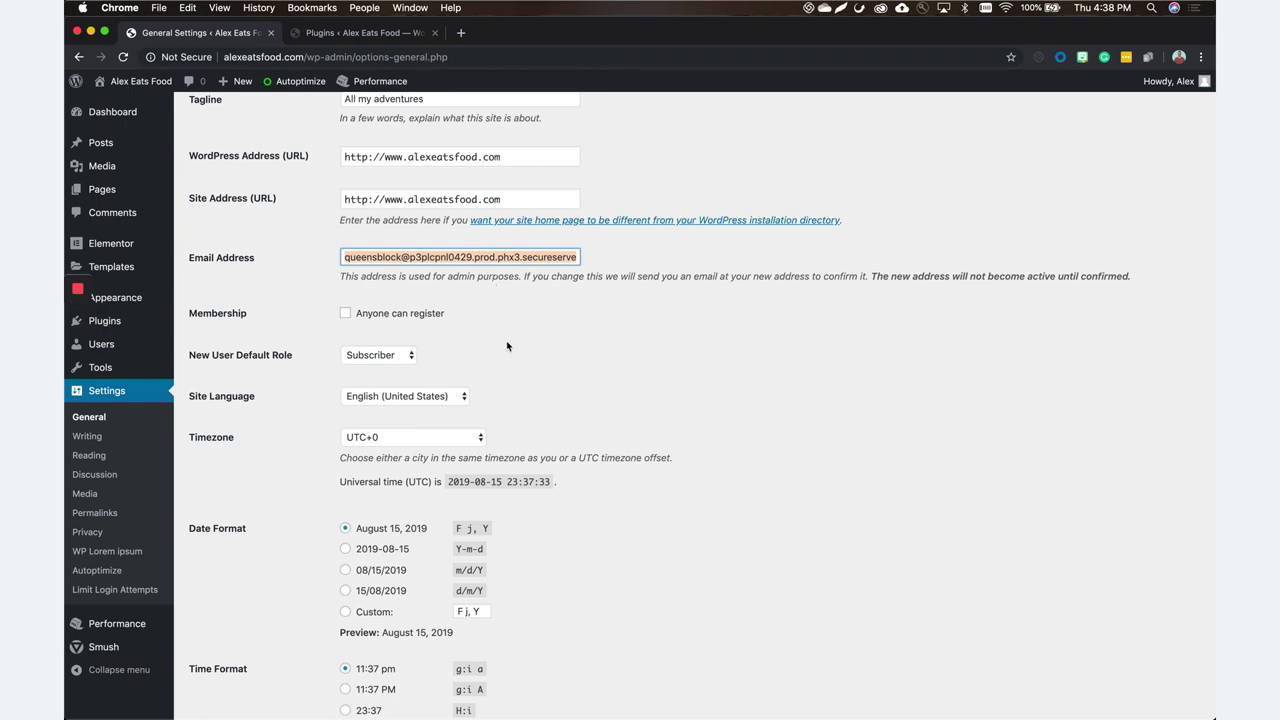
pyautogui.click(400, 318)
pyautogui.click(400, 318)
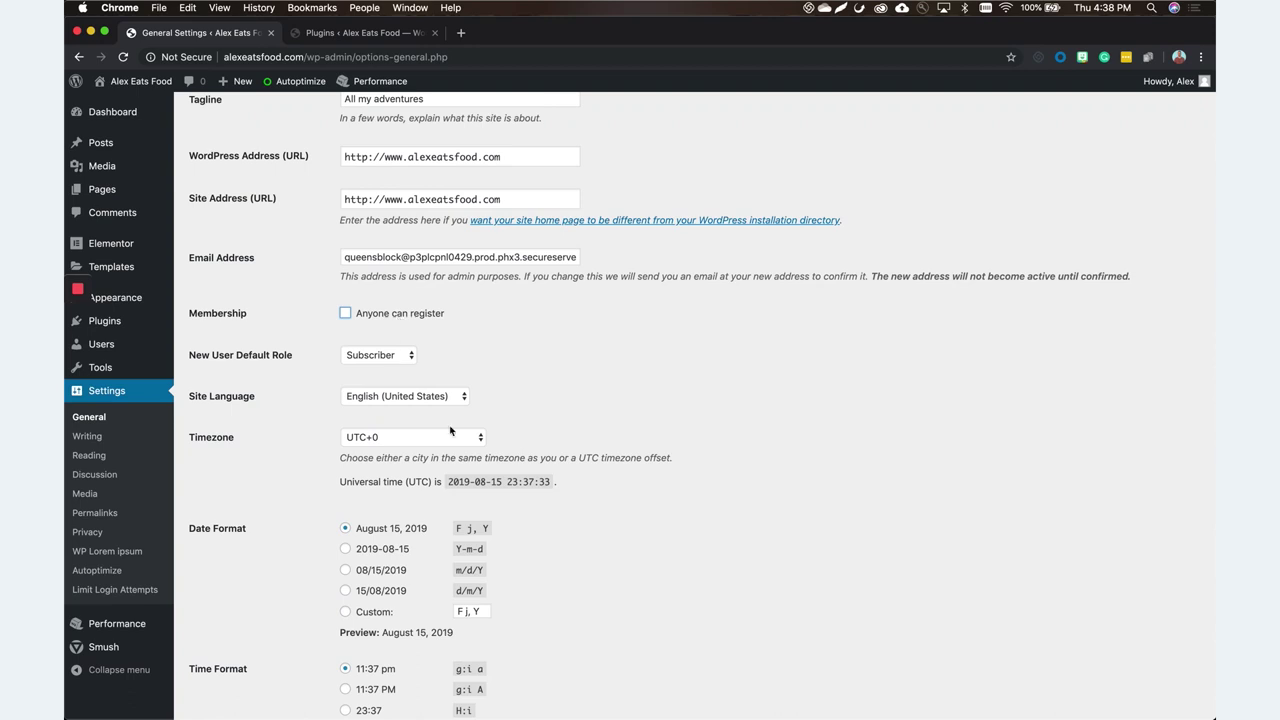
pyautogui.scroll(-5, 520, 455)
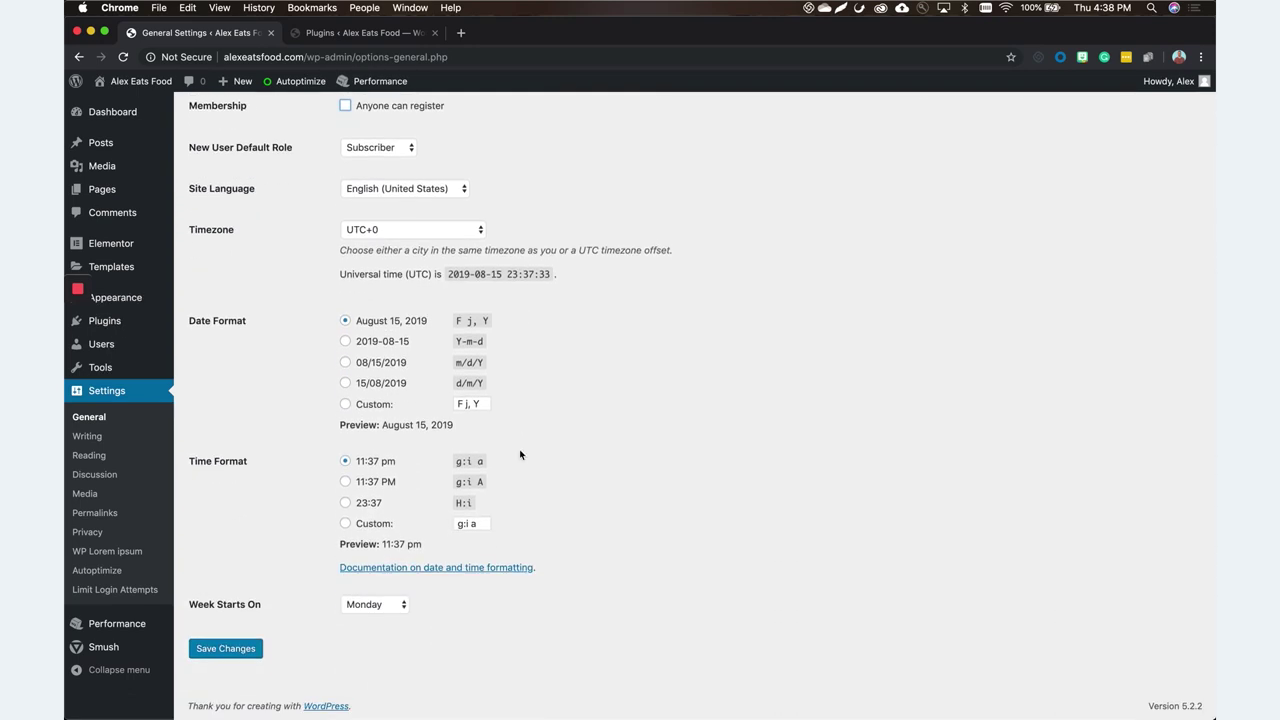
pyautogui.click(89, 455)
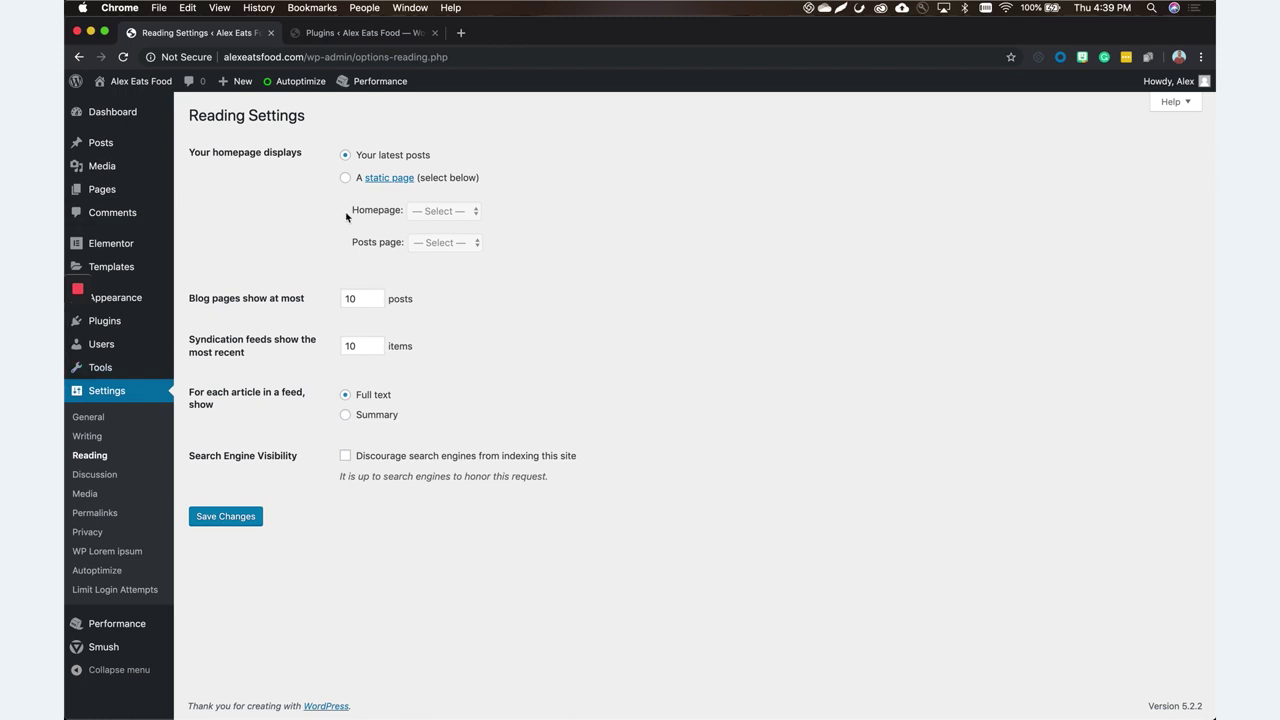
# - Set a static homepage of About Me with Sample Page as posts page, save, then go to Discussion Settings
pyautogui.click(345, 179)
pyautogui.click(432, 211)
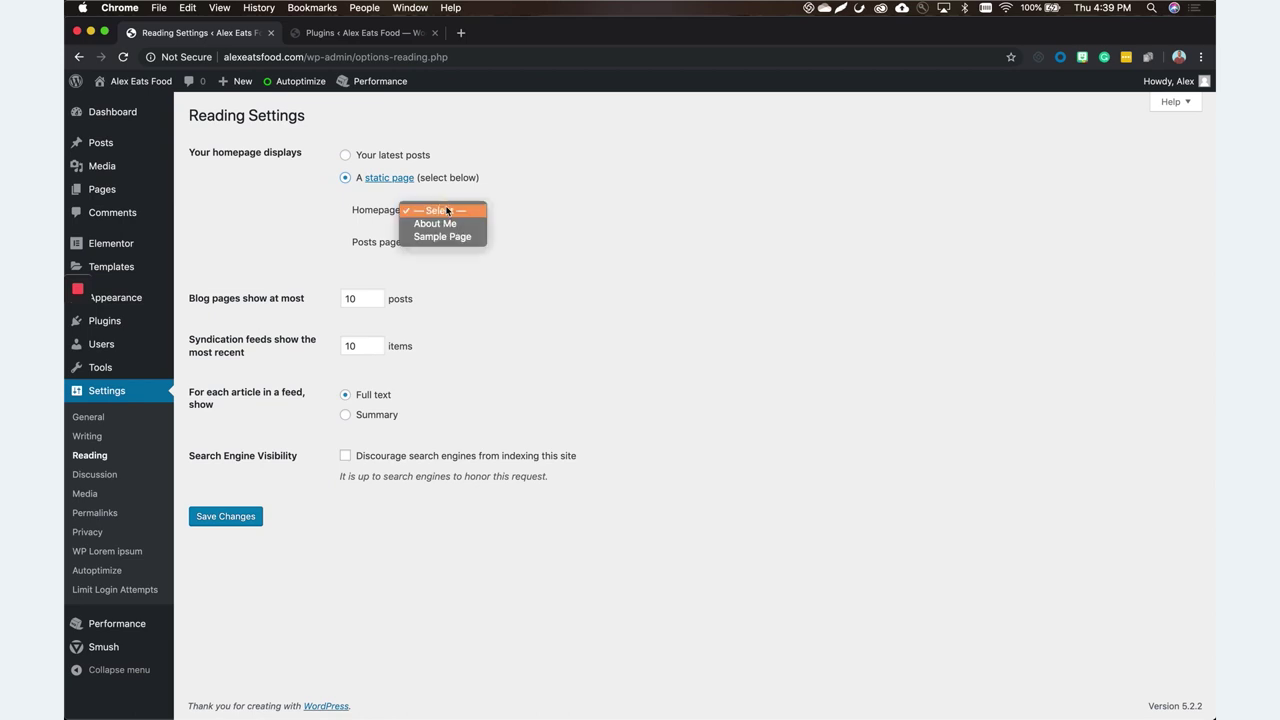
pyautogui.click(437, 224)
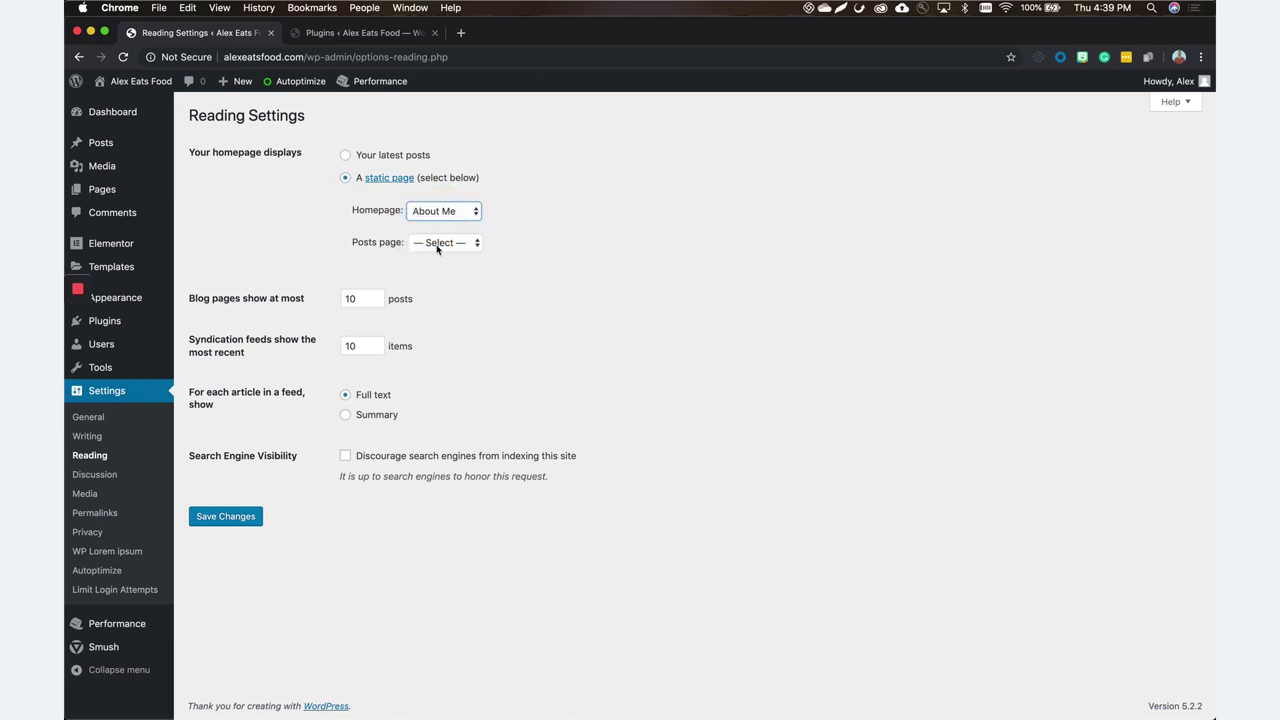
pyautogui.click(437, 245)
pyautogui.click(440, 269)
pyautogui.click(230, 521)
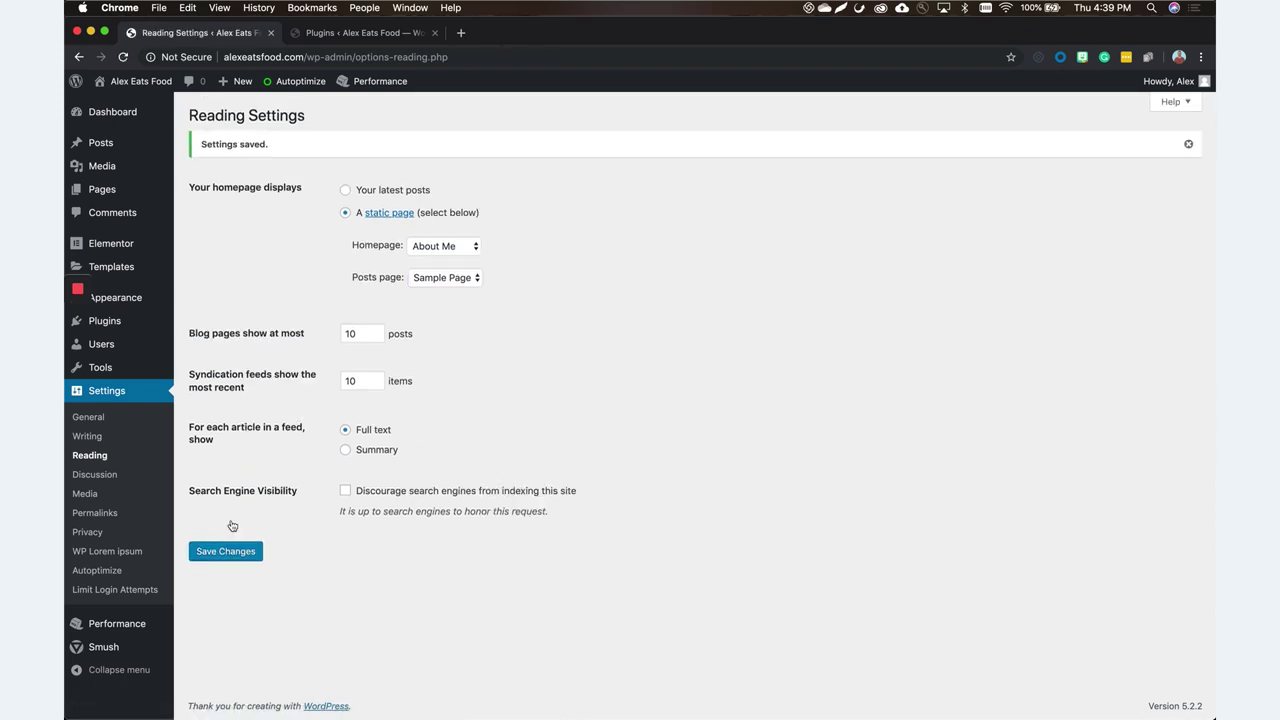
pyautogui.click(103, 477)
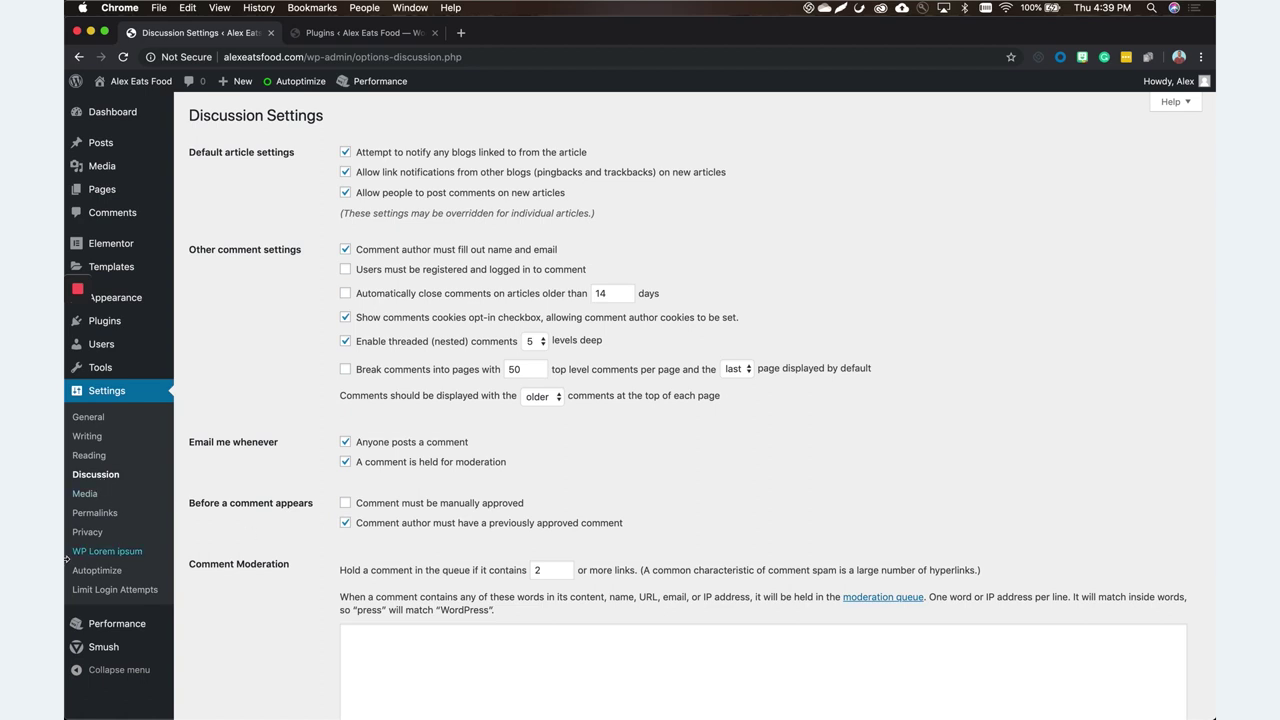
# - Go to the Permalink Settings page under Settings
pyautogui.click(100, 513)
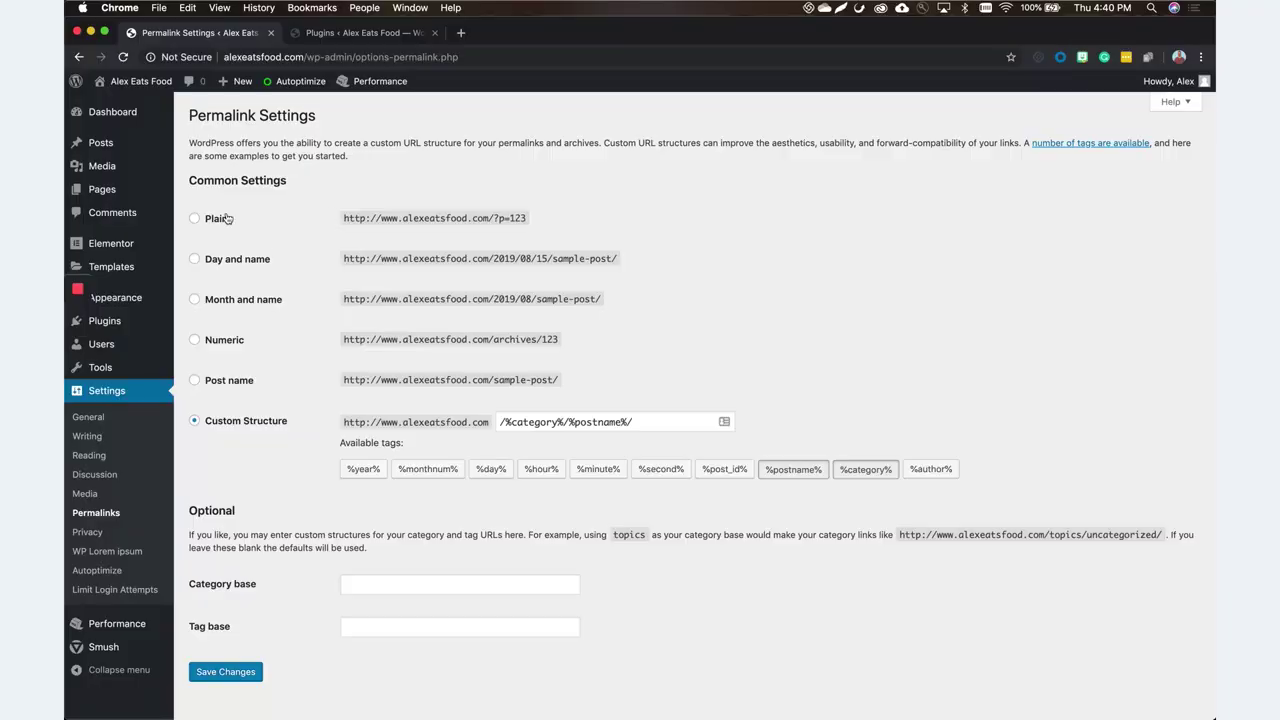
# - Try the Plain, Day and name, Month and name, and Post name permalink formats
pyautogui.click(213, 218)
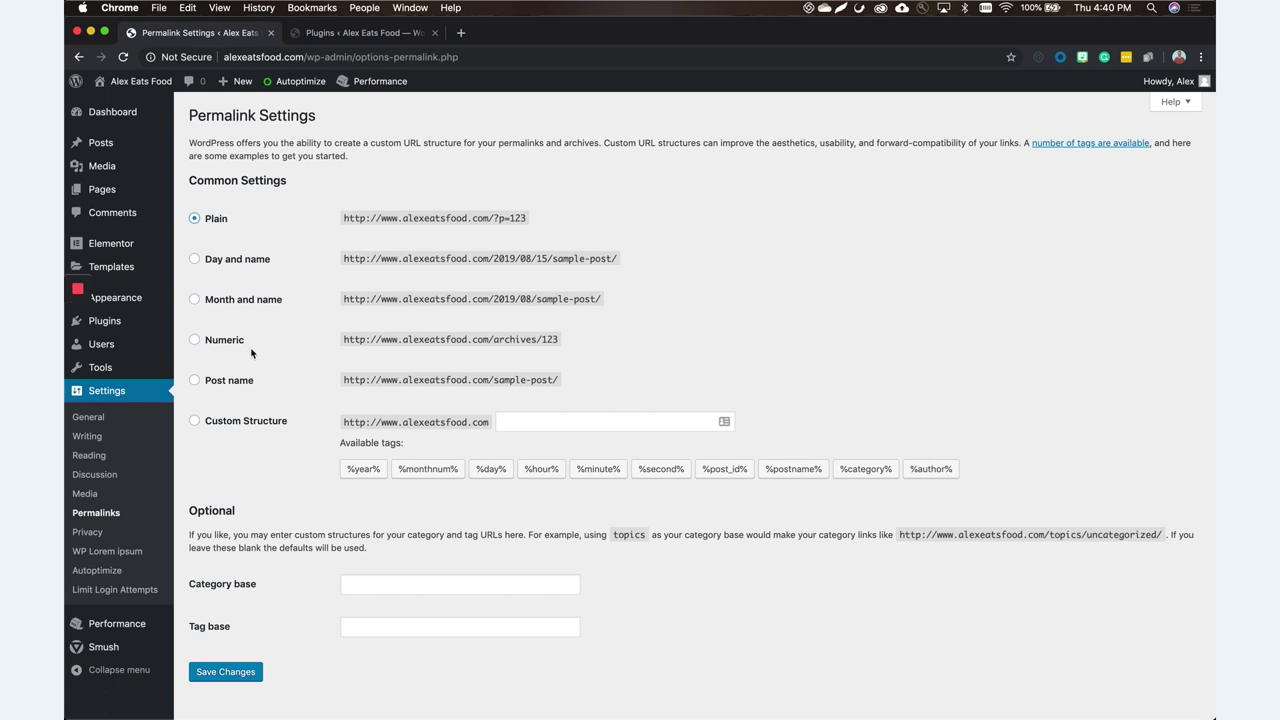
pyautogui.click(238, 260)
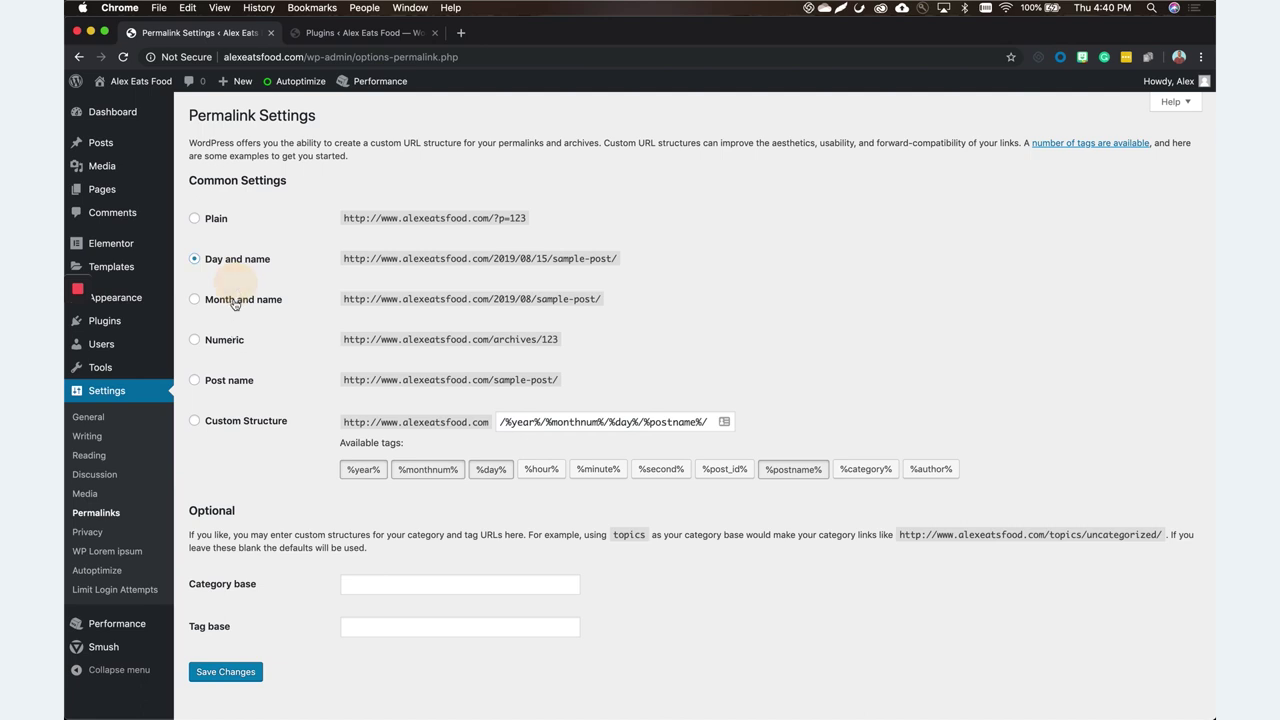
pyautogui.click(235, 302)
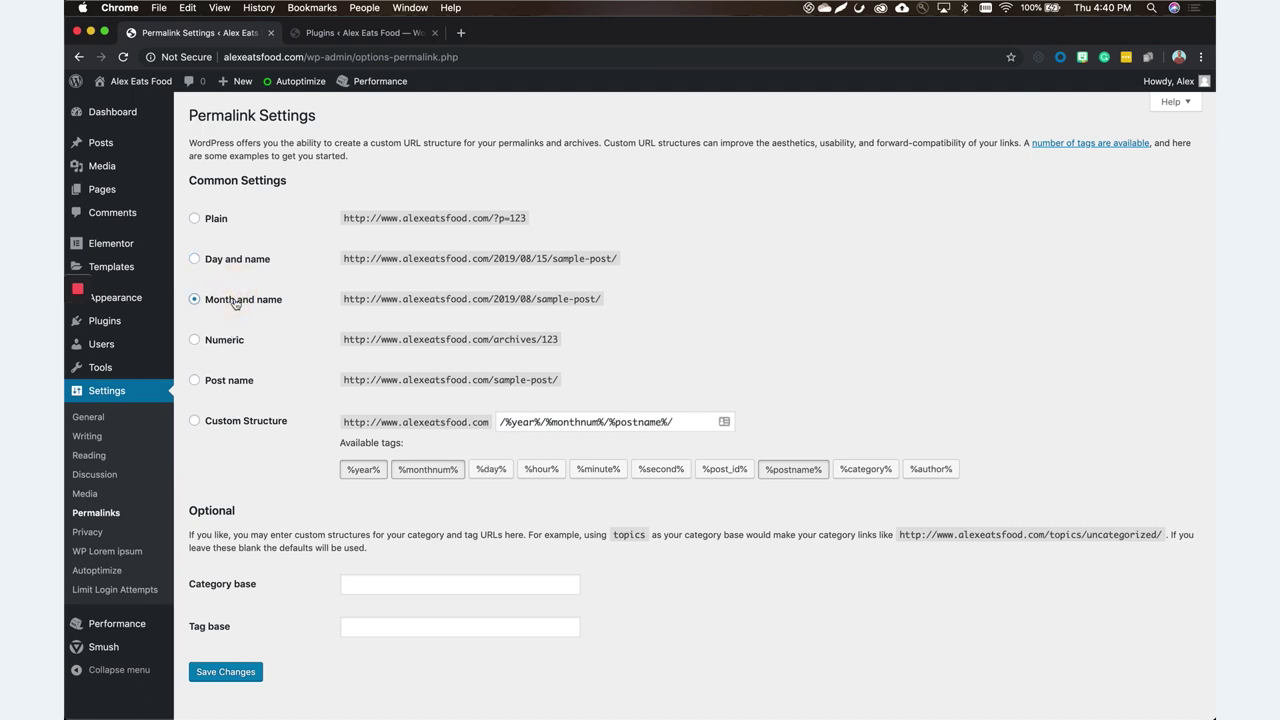
pyautogui.click(230, 380)
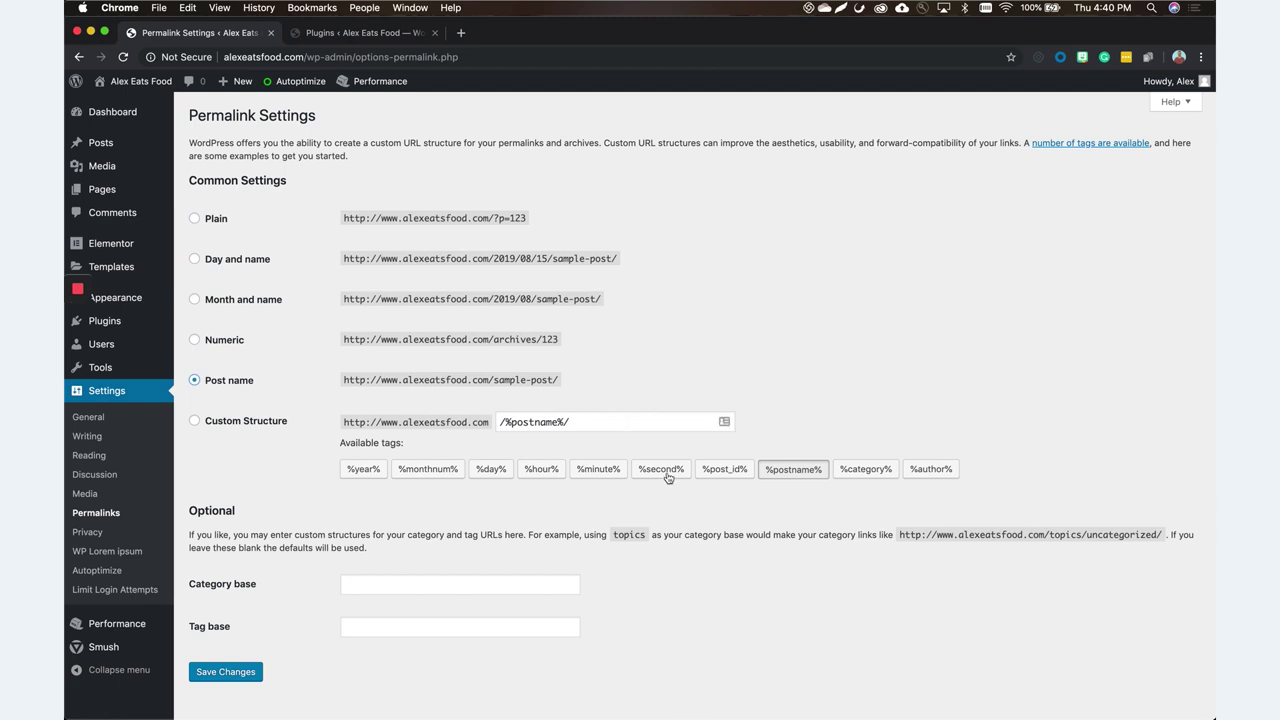
# - Rebuild the custom permalink structure as /%category%/%postname%/ and save it
pyautogui.click(609, 421)
pyautogui.press('super+a')
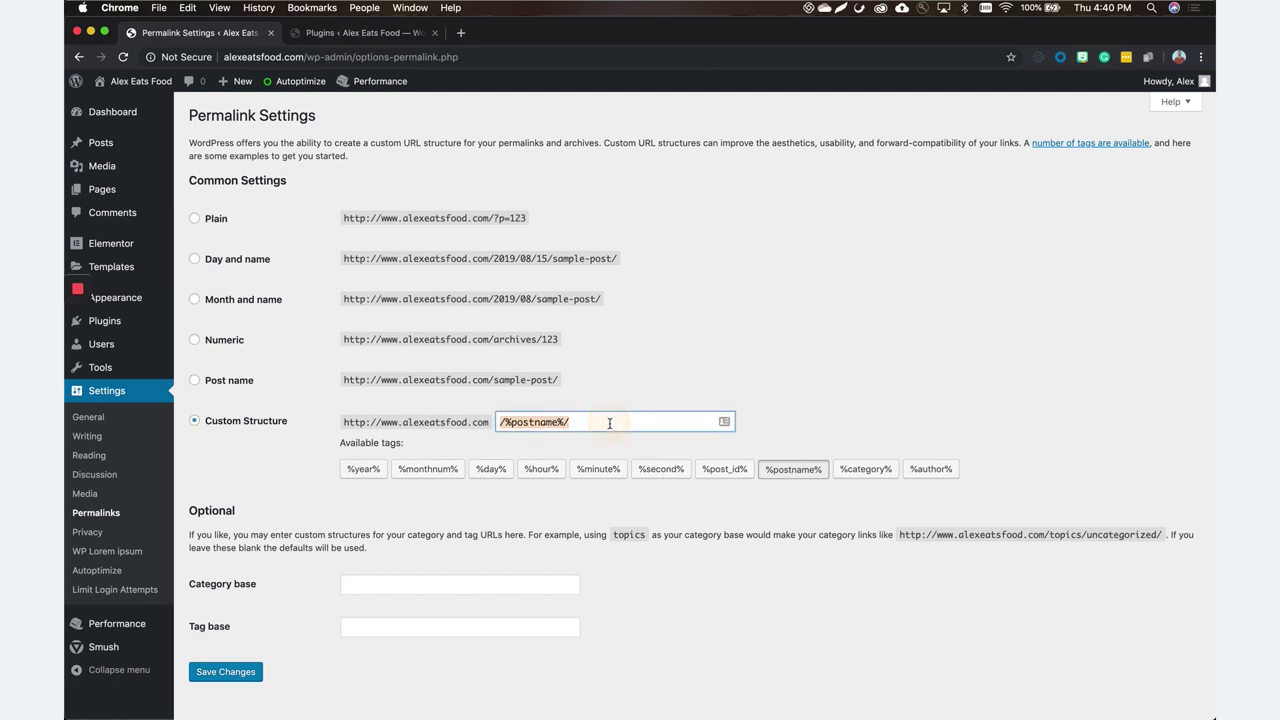
pyautogui.press('BackSpace')
pyautogui.click(865, 469)
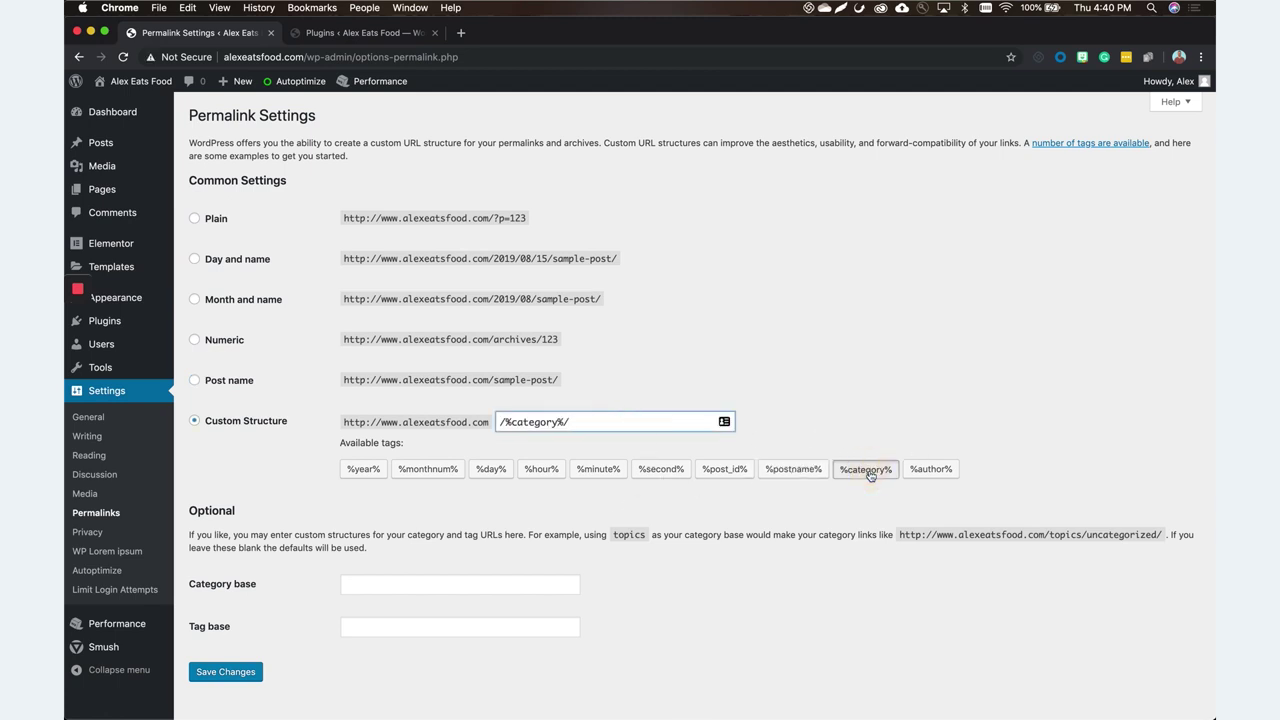
pyautogui.click(792, 469)
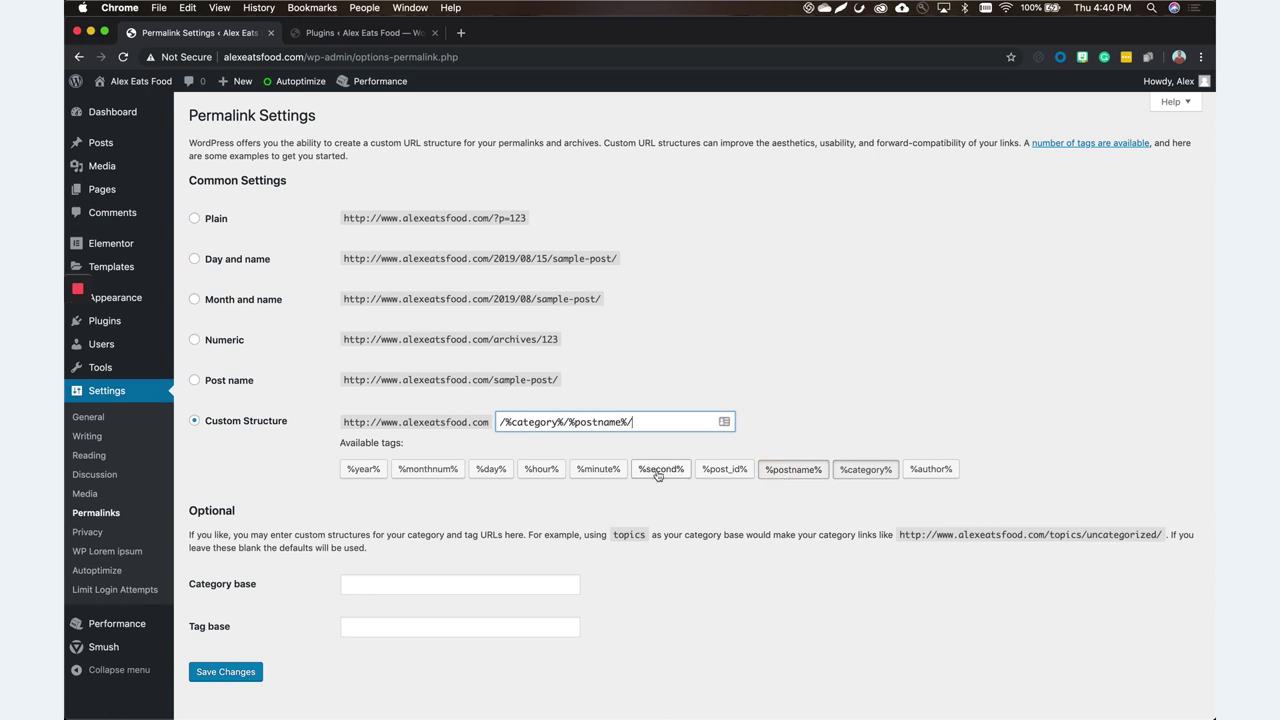
pyautogui.click(219, 672)
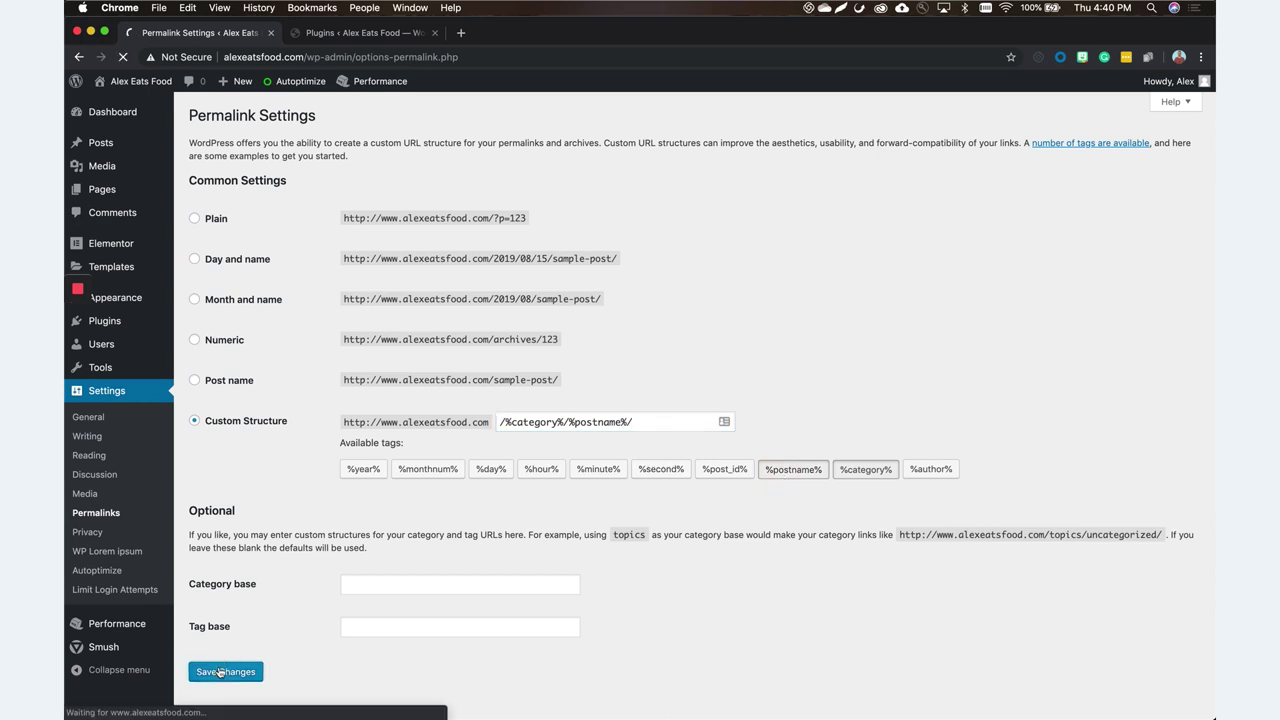